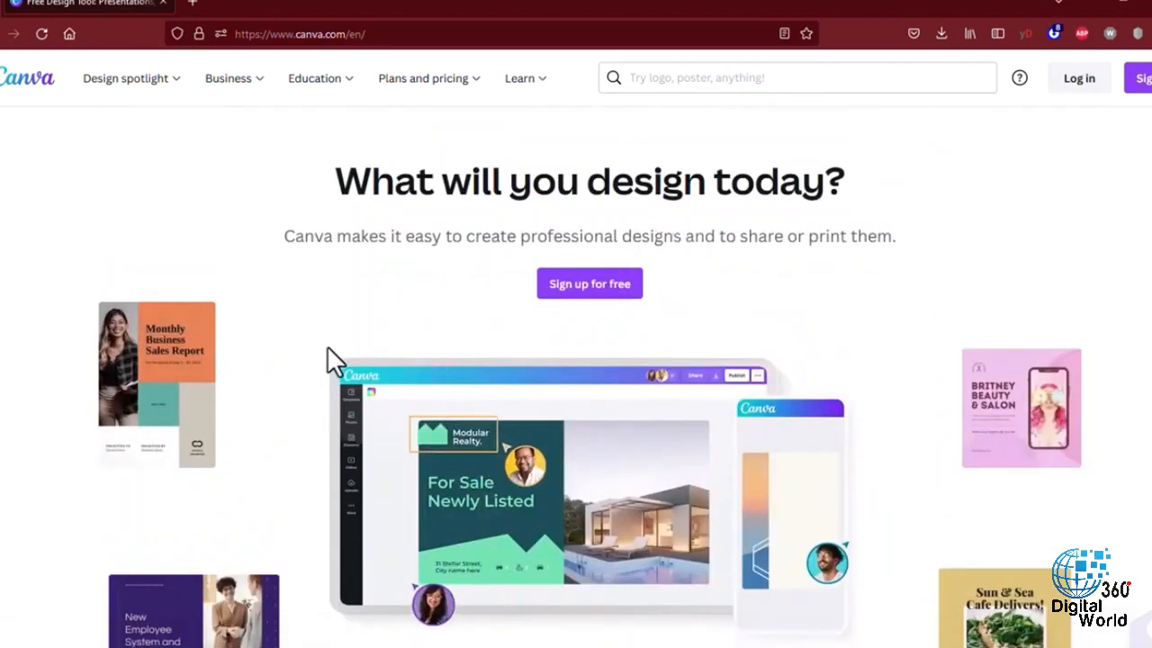
- Start logging in to Canva from its public home page
{"action": "scroll", "coordinate": [326, 348], "scroll_direction": "down", "scroll_amount": 2}
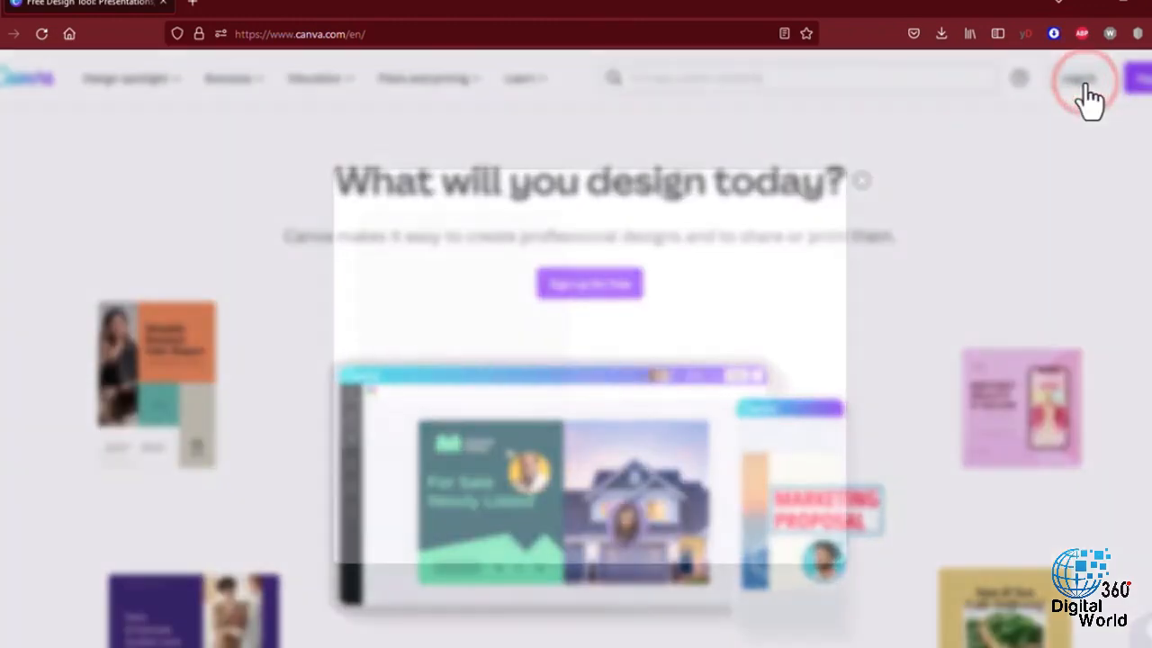
{"action": "left_click", "coordinate": [1079, 80]}
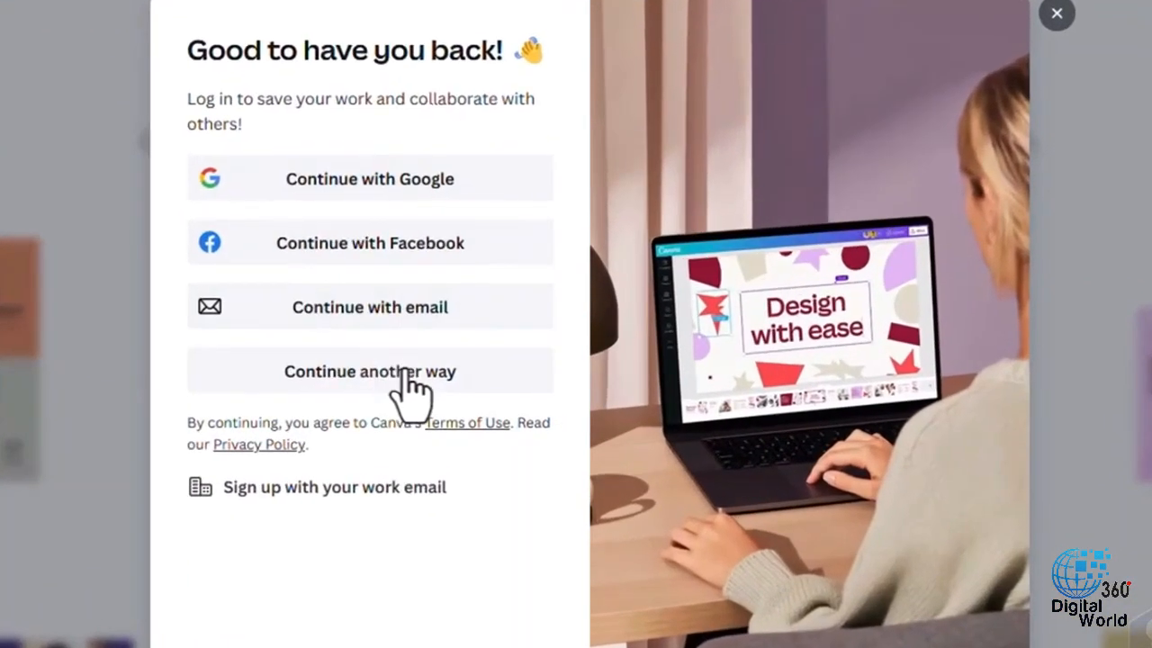
{"action": "left_click", "coordinate": [459, 331]}
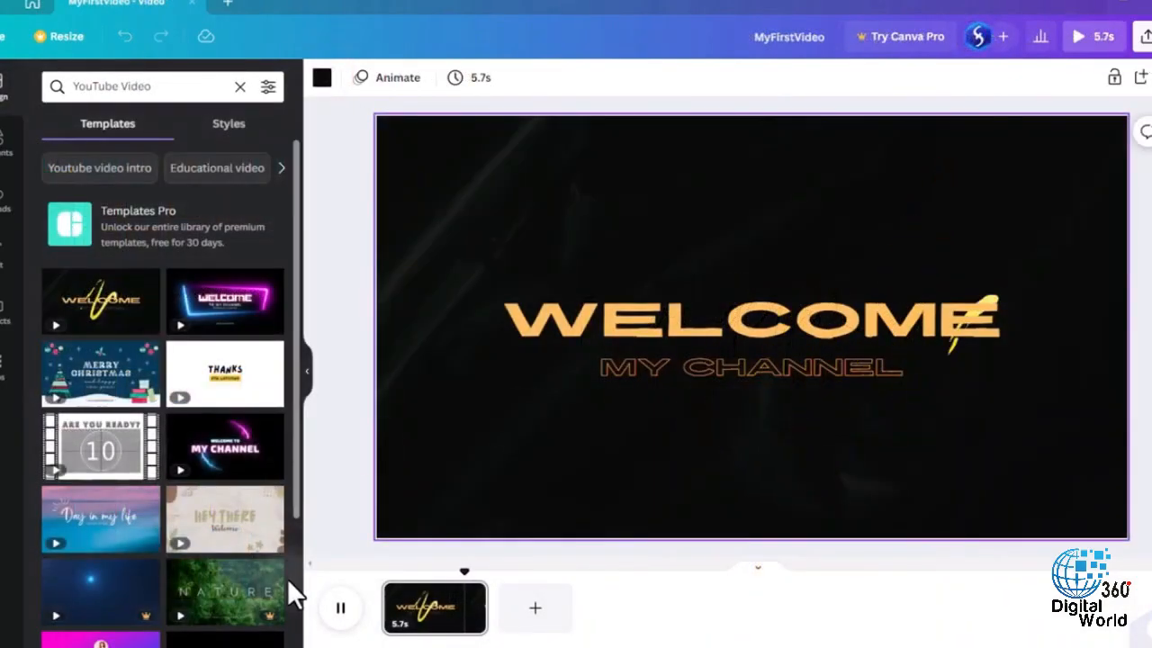
- Pause the MyFirstVideo preview and look through the Project Overview document
{"action": "left_click", "coordinate": [341, 607]}
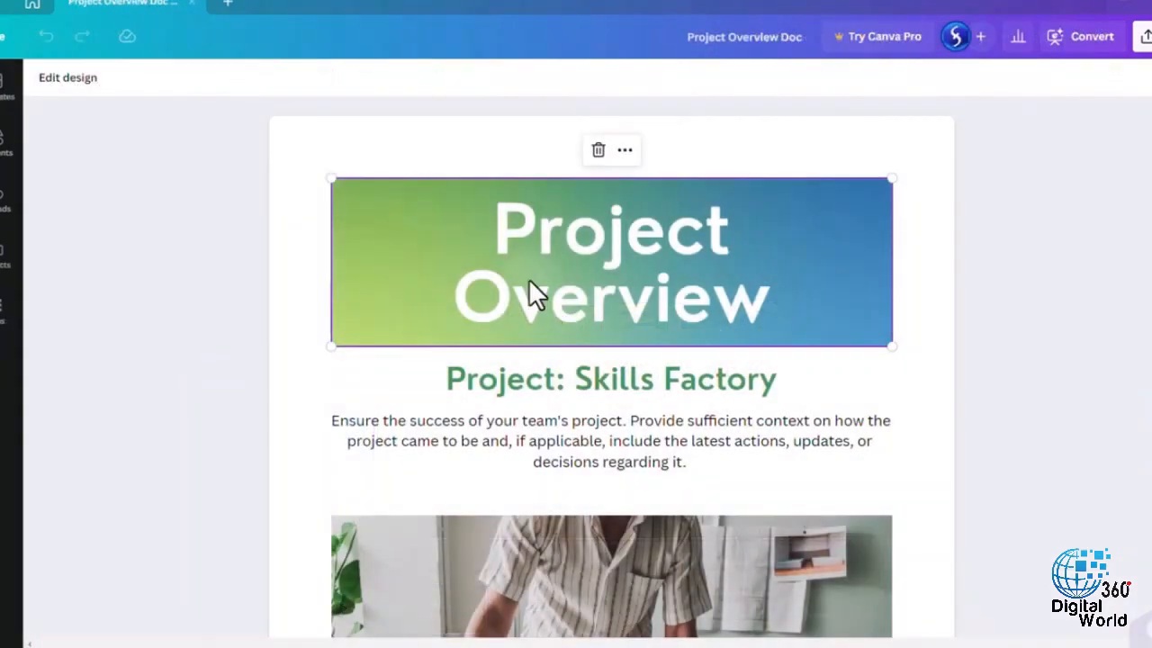
{"action": "scroll", "coordinate": [938, 288], "scroll_direction": "down", "scroll_amount": 5}
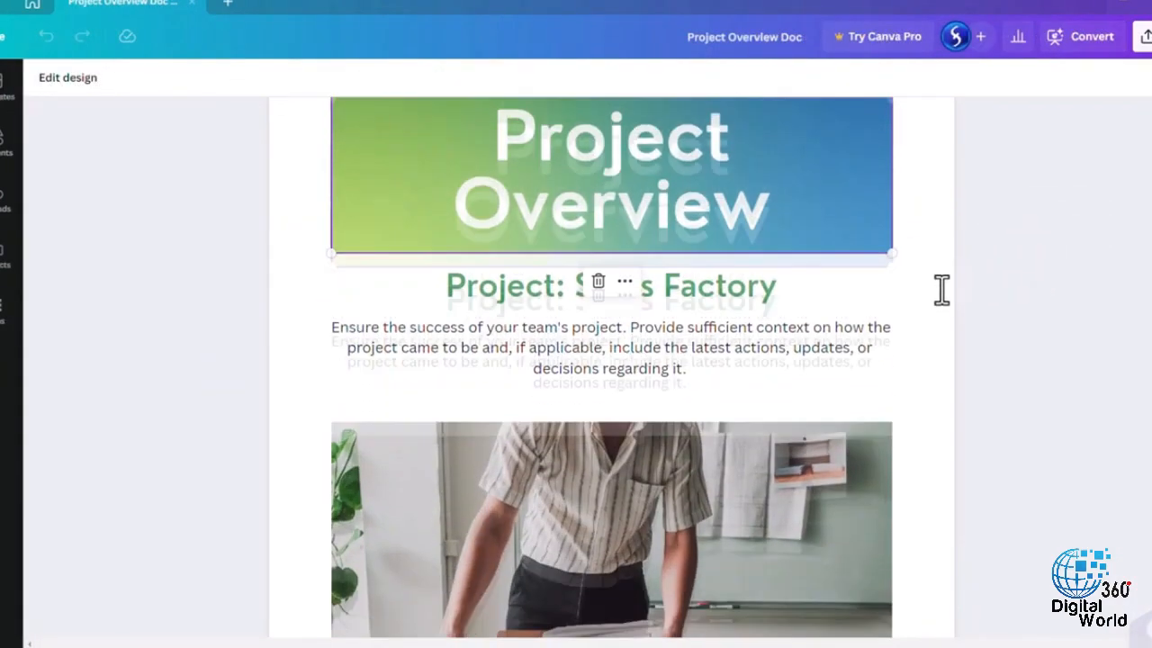
{"action": "left_click", "coordinate": [1079, 42]}
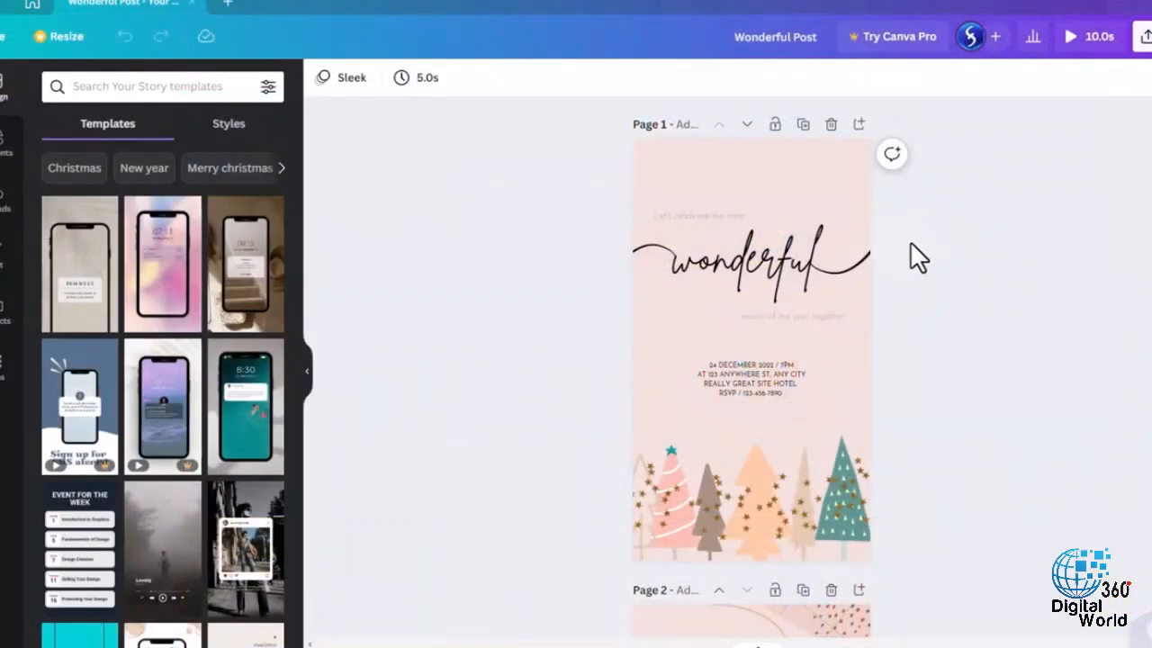
- Select the "wonderful" heading, the event details and the "season of the year together" line on page 1 of the Wonderful Post design
{"action": "scroll", "coordinate": [900, 256], "scroll_direction": "up", "scroll_amount": 2}
{"action": "left_click", "coordinate": [778, 261]}
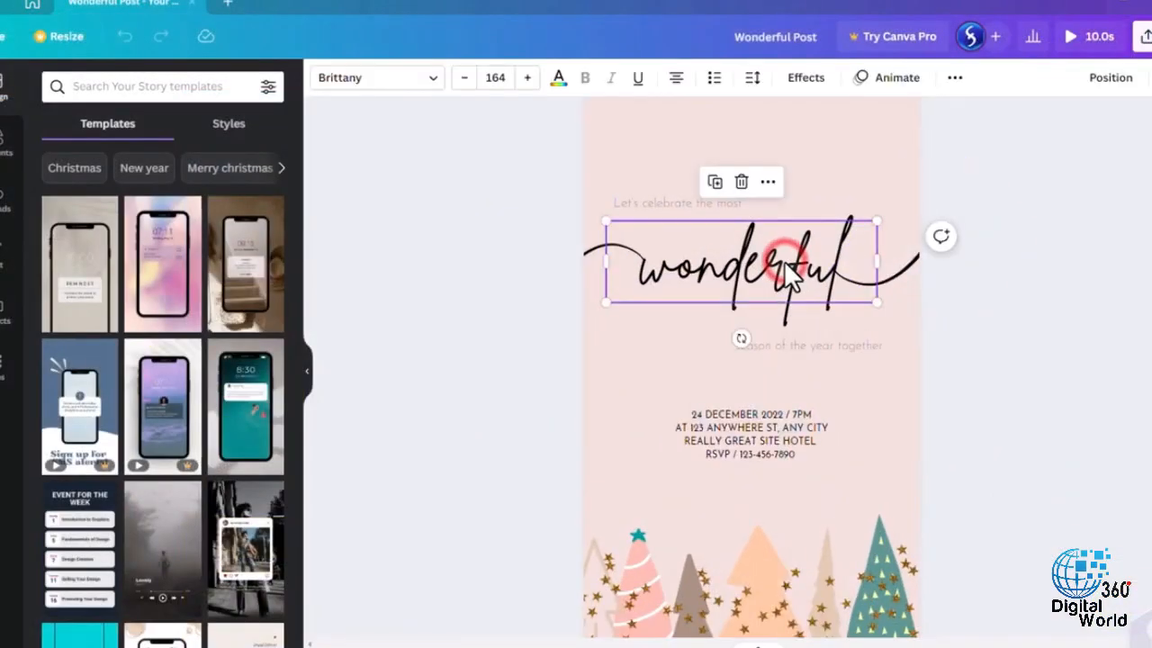
{"action": "left_click", "coordinate": [756, 416]}
{"action": "left_click", "coordinate": [754, 436]}
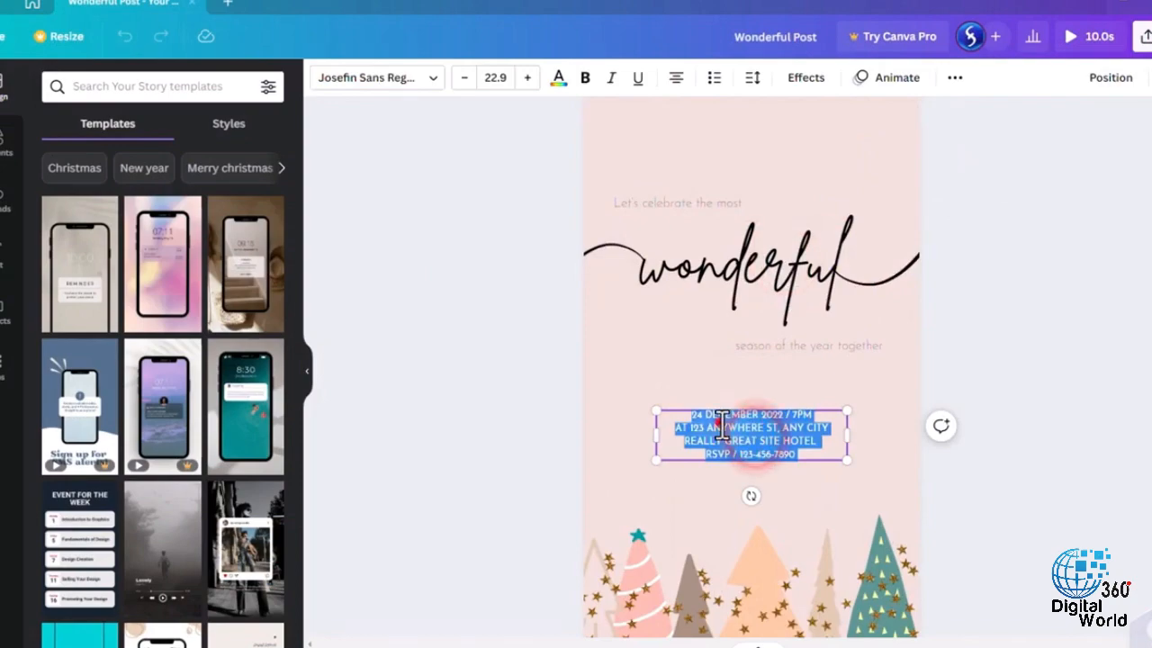
{"action": "left_click", "coordinate": [721, 424]}
{"action": "left_click", "coordinate": [771, 345]}
- Inspect the individual tree and star illustrations at the foot of page 1 in the Wonderful Post design
{"action": "scroll", "coordinate": [620, 466], "scroll_direction": "down", "scroll_amount": 3}
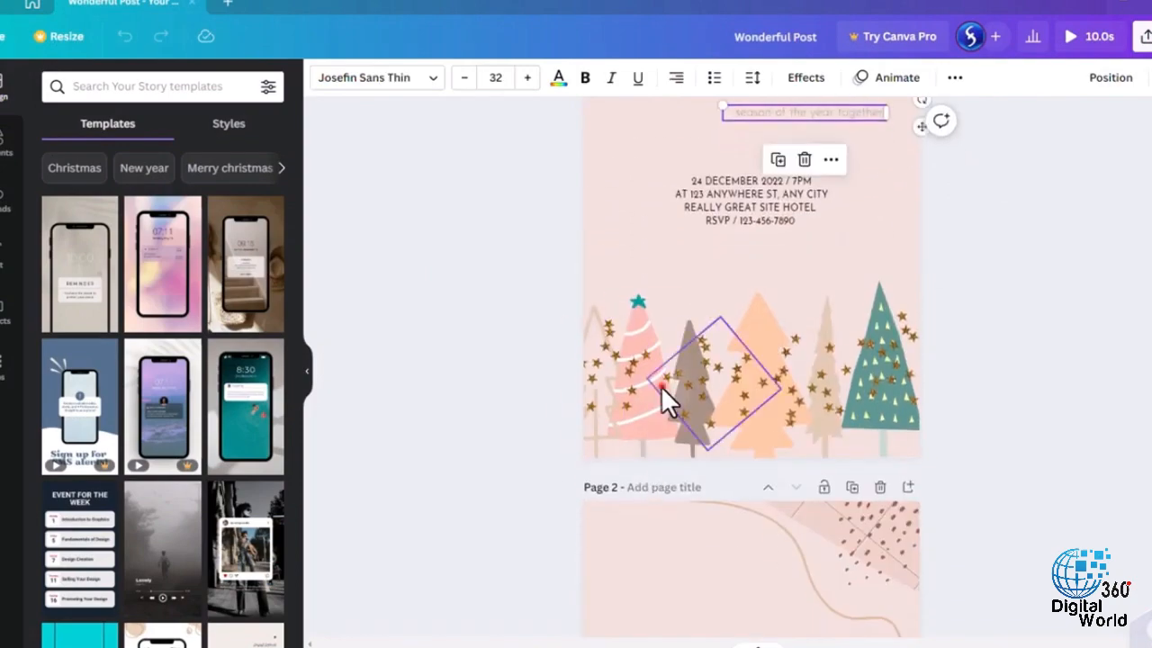
{"action": "left_click", "coordinate": [660, 385]}
{"action": "left_click_drag", "start_coordinate": [721, 381], "coordinate": [821, 384]}
{"action": "left_click", "coordinate": [892, 421]}
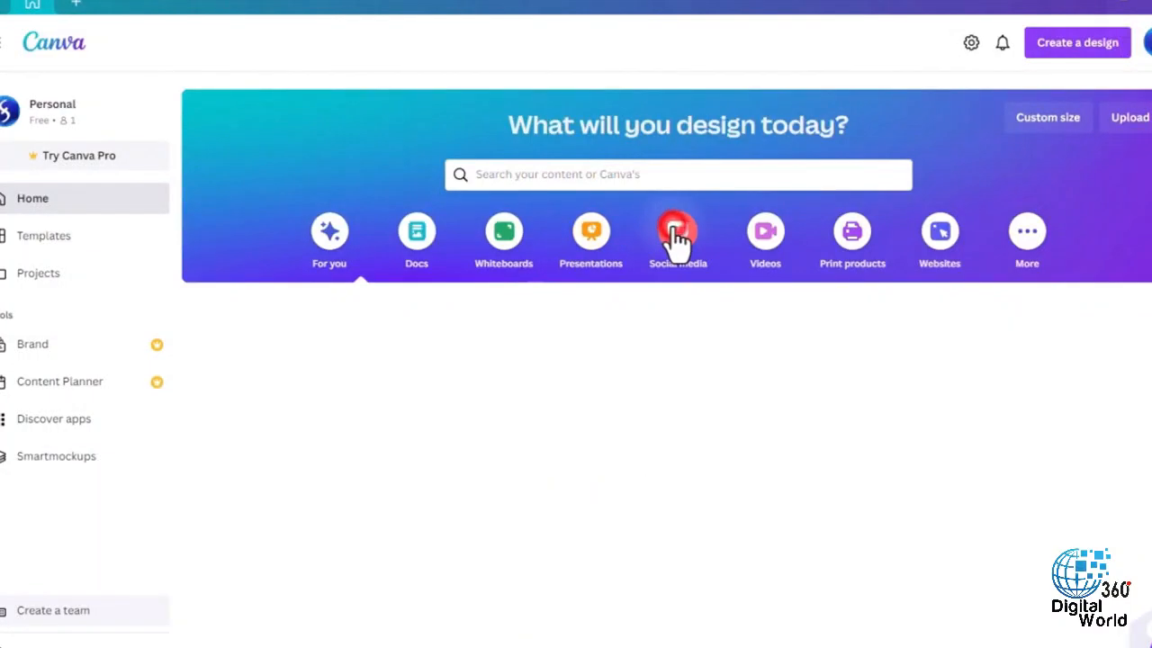
- Browse the Social media design types offered on the home page
{"action": "left_click", "coordinate": [677, 236]}
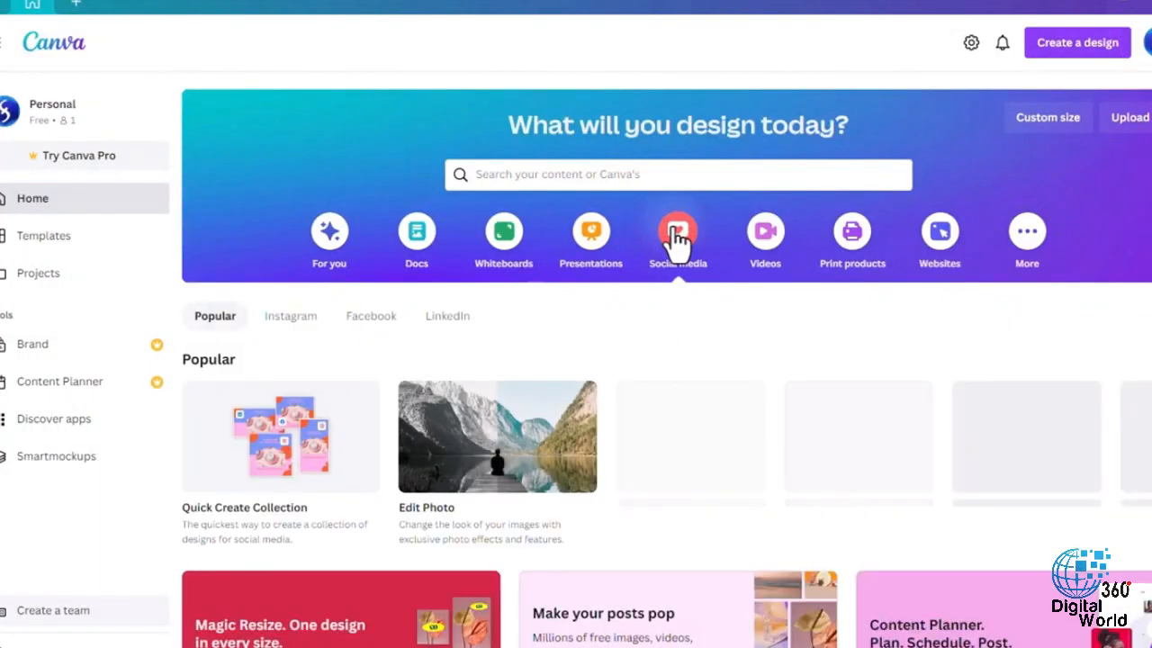
{"action": "scroll", "coordinate": [655, 286], "scroll_direction": "down", "scroll_amount": 2}
{"action": "scroll", "coordinate": [655, 286], "scroll_direction": "down", "scroll_amount": 2}
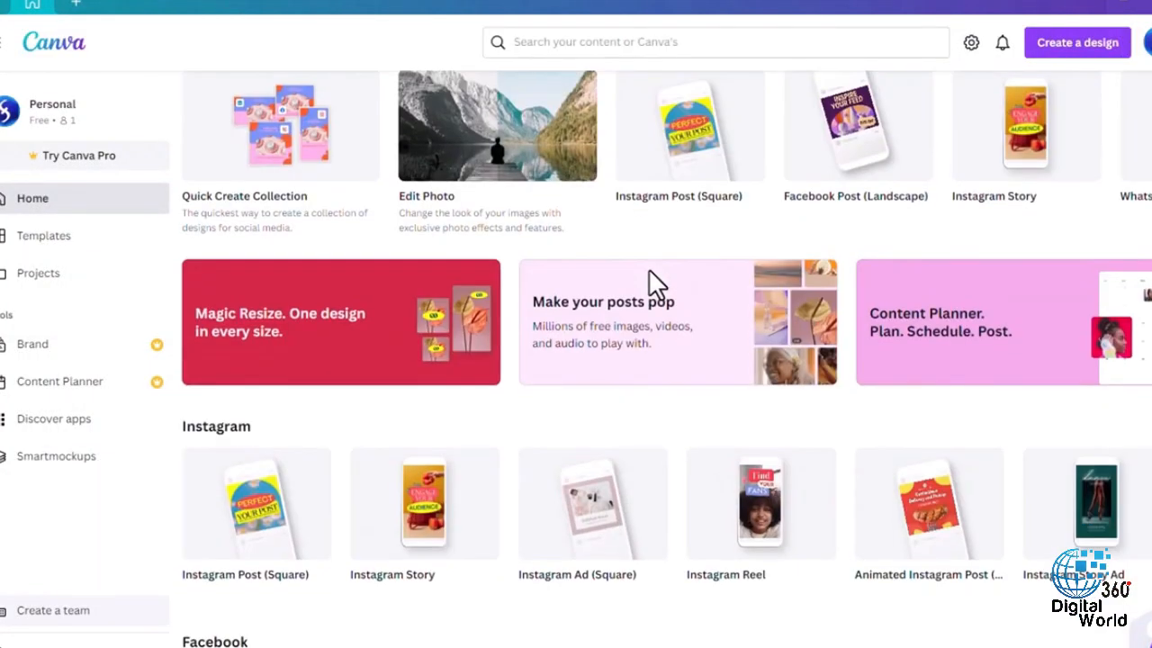
{"action": "scroll", "coordinate": [651, 285], "scroll_direction": "down", "scroll_amount": 3}
{"action": "scroll", "coordinate": [651, 284], "scroll_direction": "up", "scroll_amount": 6}
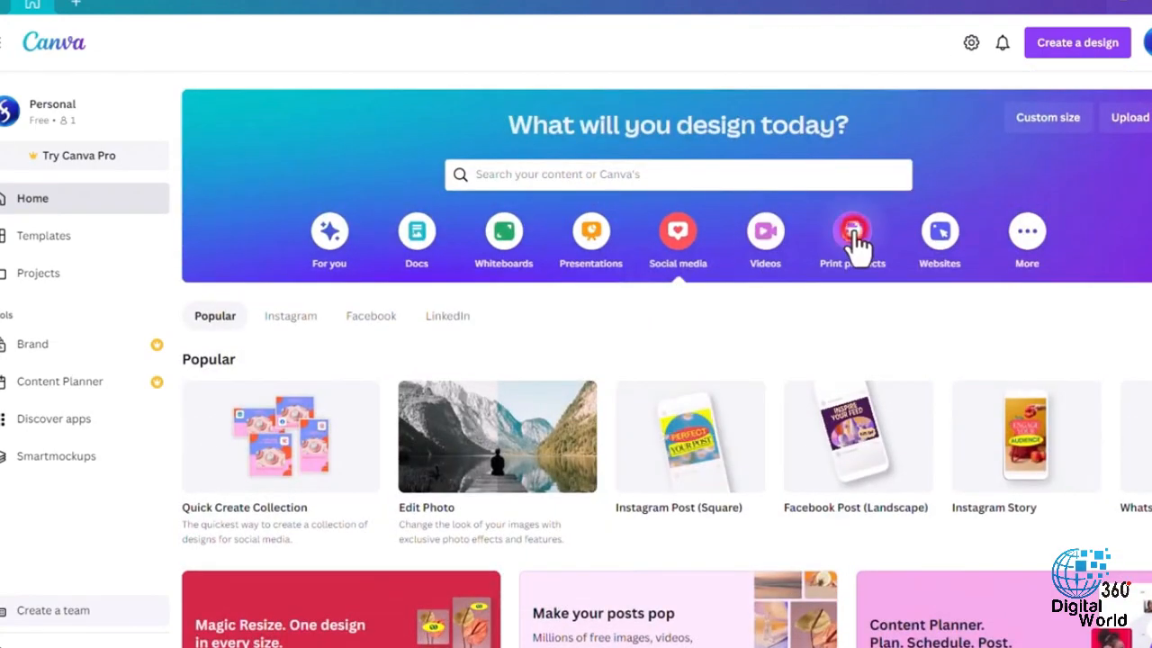
- Browse the Print products design types offered on the home page
{"action": "left_click", "coordinate": [851, 238]}
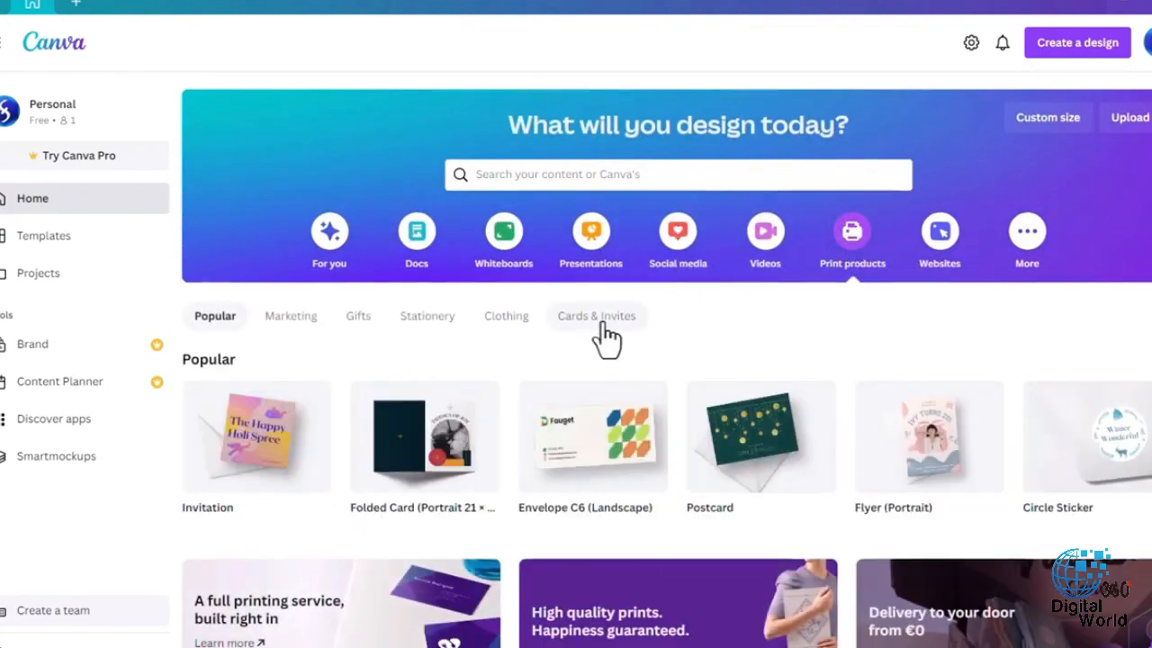
{"action": "scroll", "coordinate": [608, 337], "scroll_direction": "down", "scroll_amount": 5}
{"action": "scroll", "coordinate": [607, 334], "scroll_direction": "up", "scroll_amount": 5}
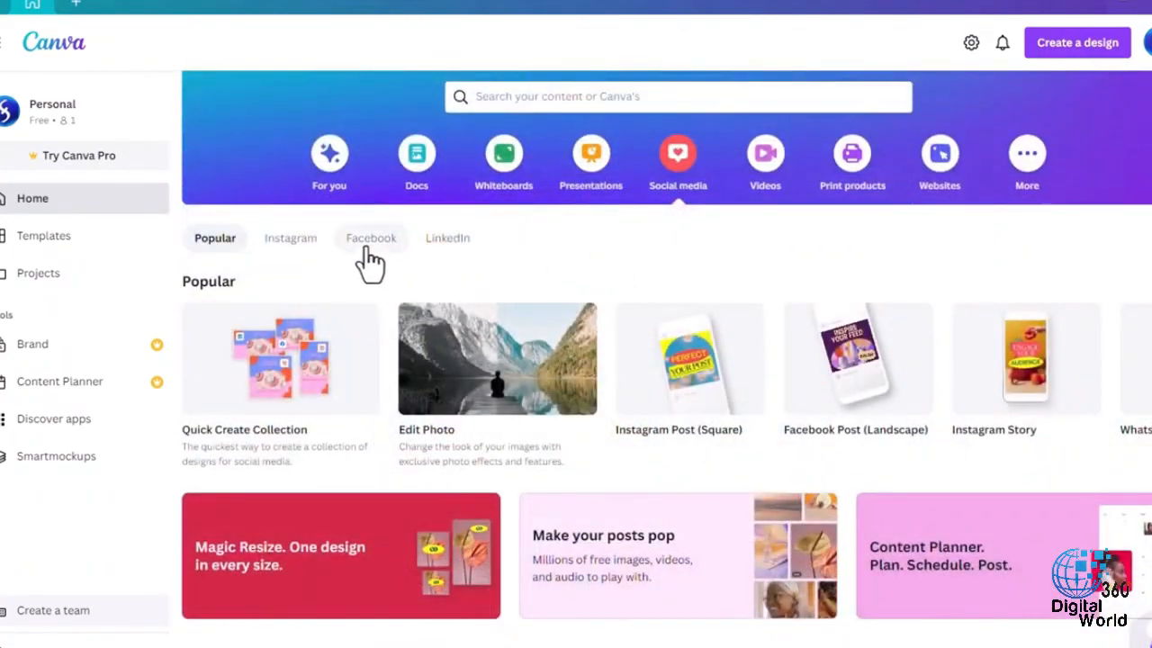
- Browse the Instagram design types and their post, story and ad templates
{"action": "left_click", "coordinate": [306, 255]}
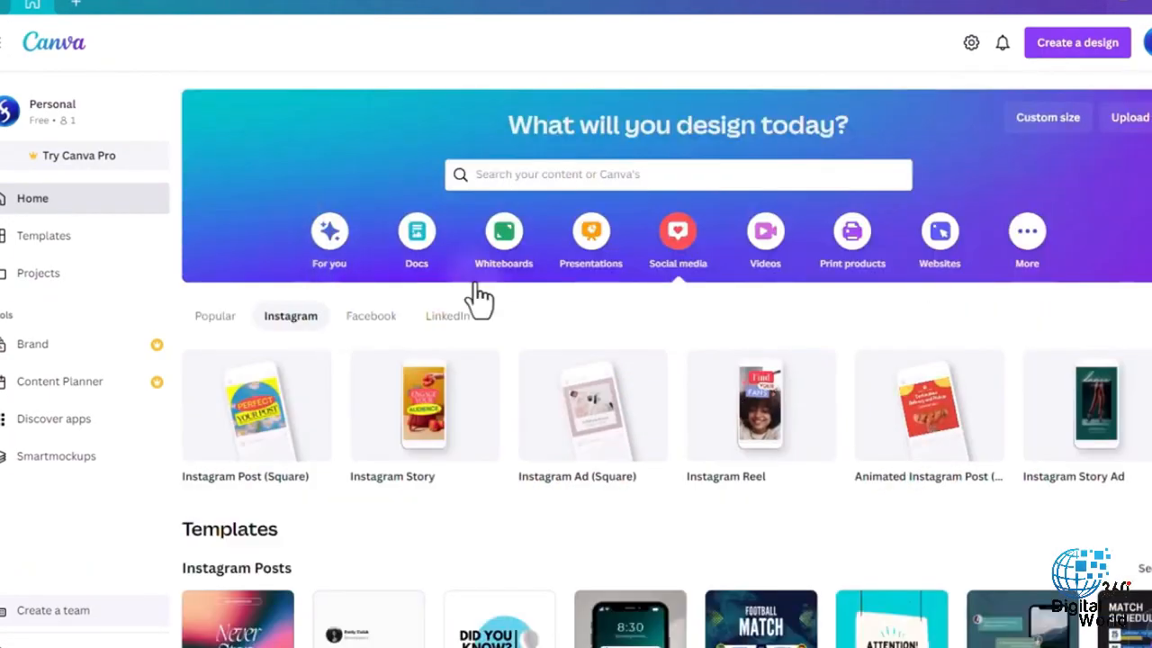
{"action": "scroll", "coordinate": [605, 340], "scroll_direction": "down", "scroll_amount": 2}
{"action": "scroll", "coordinate": [733, 329], "scroll_direction": "down", "scroll_amount": 4}
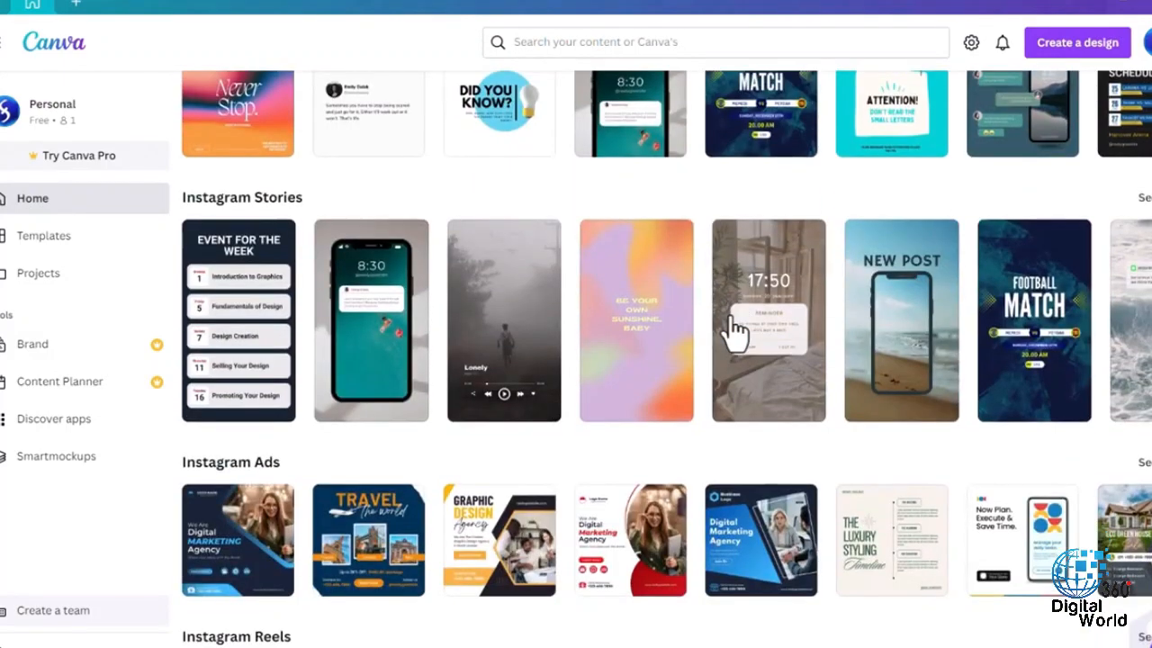
{"action": "scroll", "coordinate": [733, 329], "scroll_direction": "down", "scroll_amount": 2}
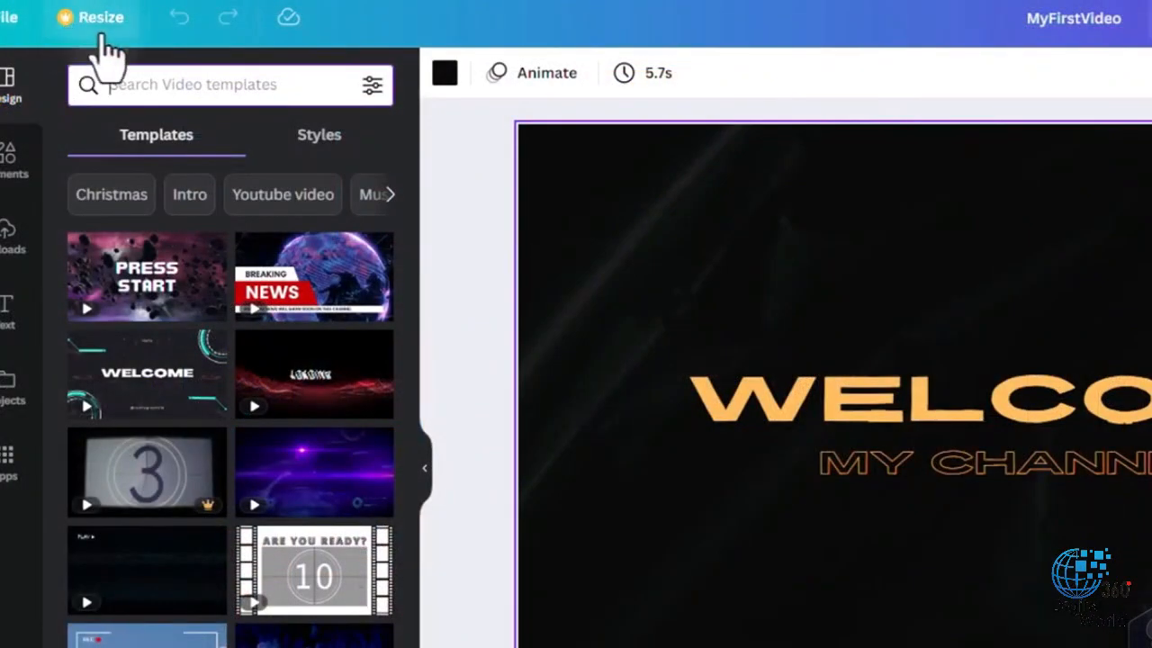
- Open the custom size options for a new design and examine the width, height and unit settings
{"action": "left_click", "coordinate": [90, 25]}
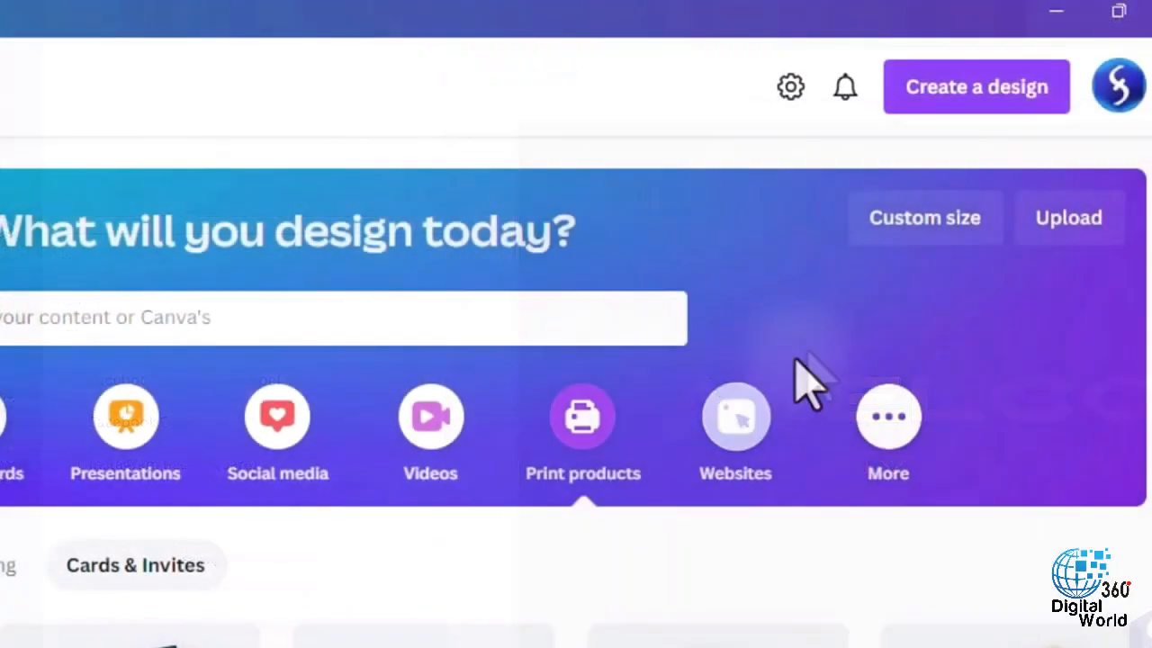
{"action": "left_click", "coordinate": [918, 220]}
{"action": "left_click", "coordinate": [567, 338]}
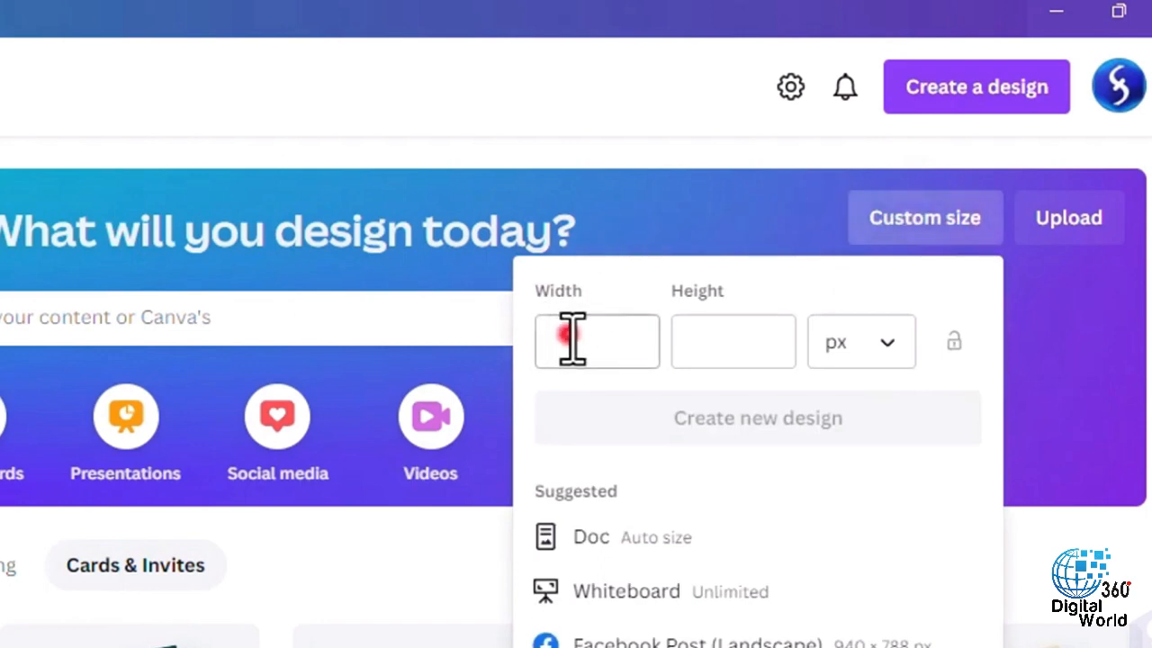
{"action": "left_click", "coordinate": [729, 342]}
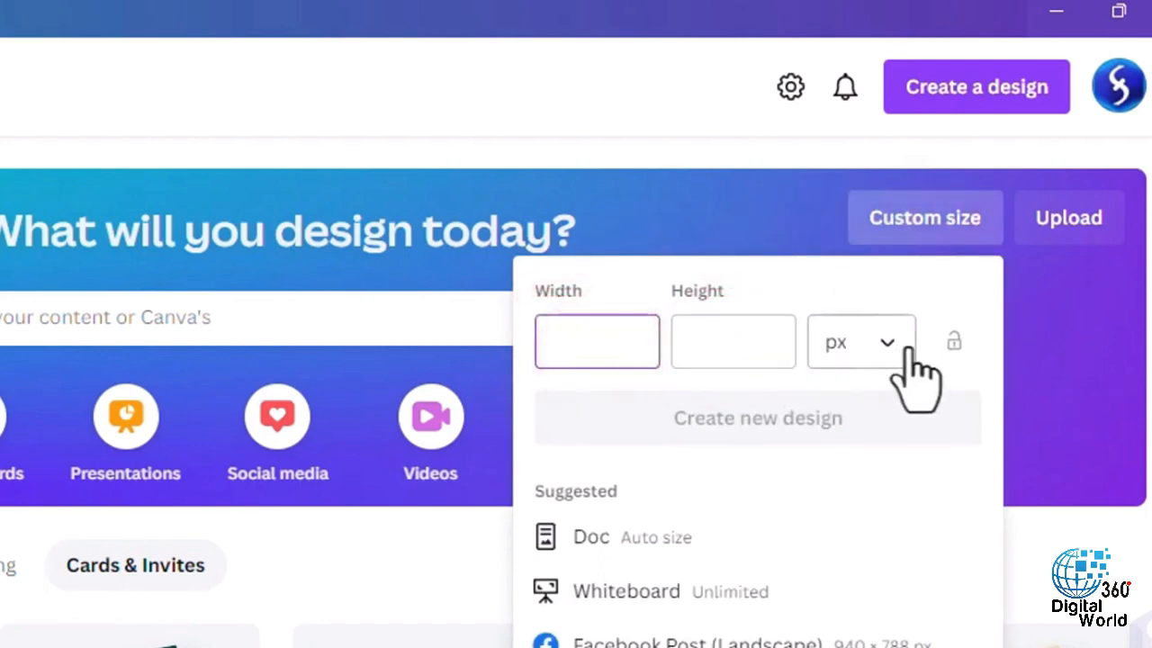
- Create a blank Instagram Post (Square) design of 1080 × 1080 px
{"action": "left_click", "coordinate": [290, 315]}
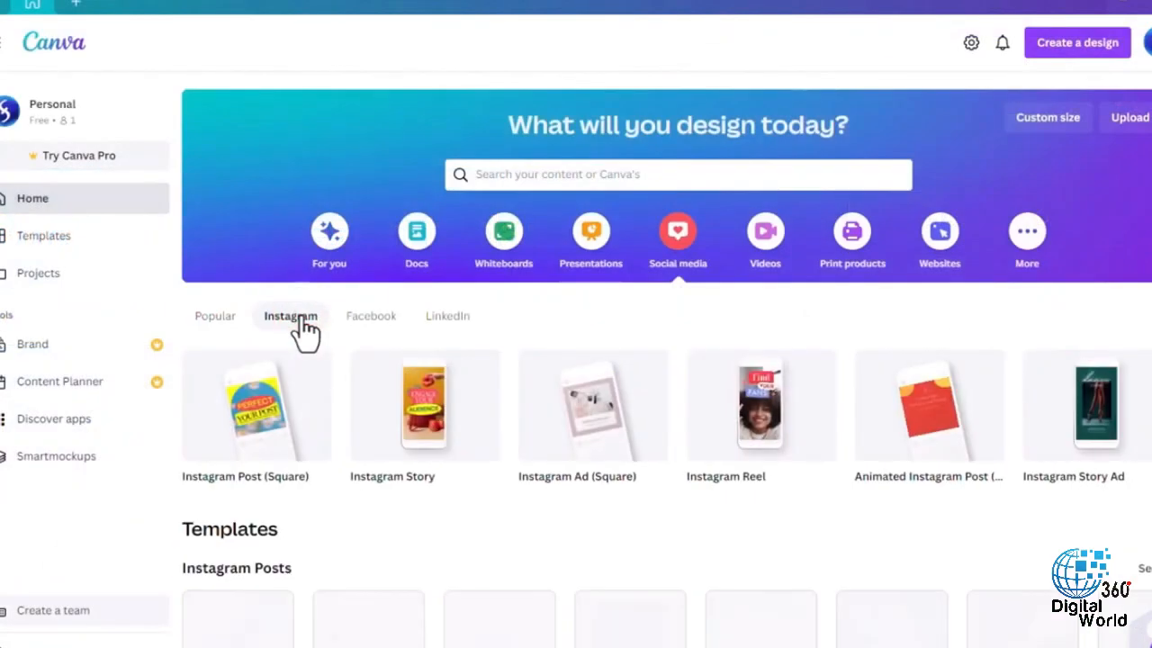
{"action": "mouse_move", "coordinate": [268, 450]}
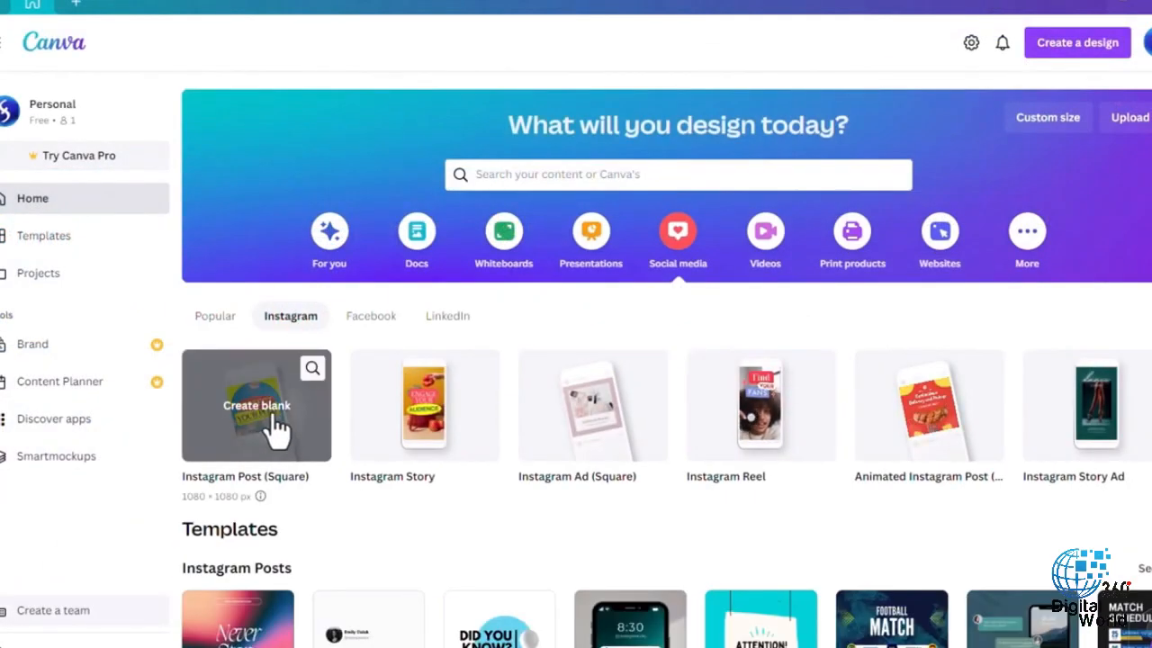
{"action": "left_click", "coordinate": [273, 419]}
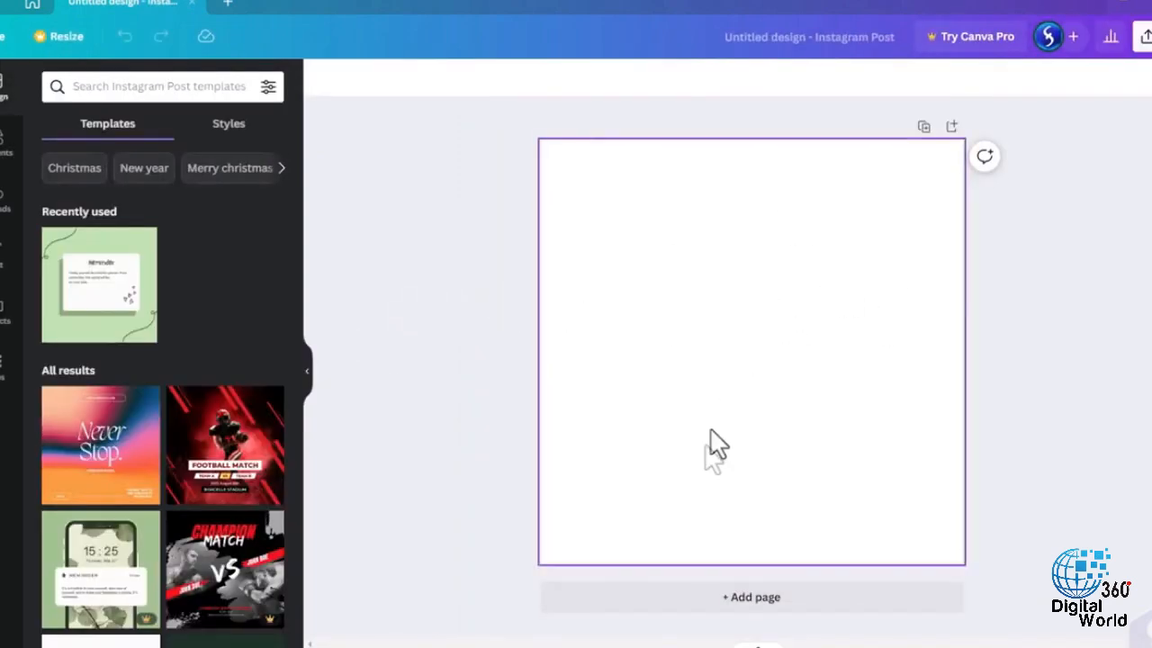
- Add a second blank page to the Instagram post and return to page 1
{"action": "left_click", "coordinate": [677, 600]}
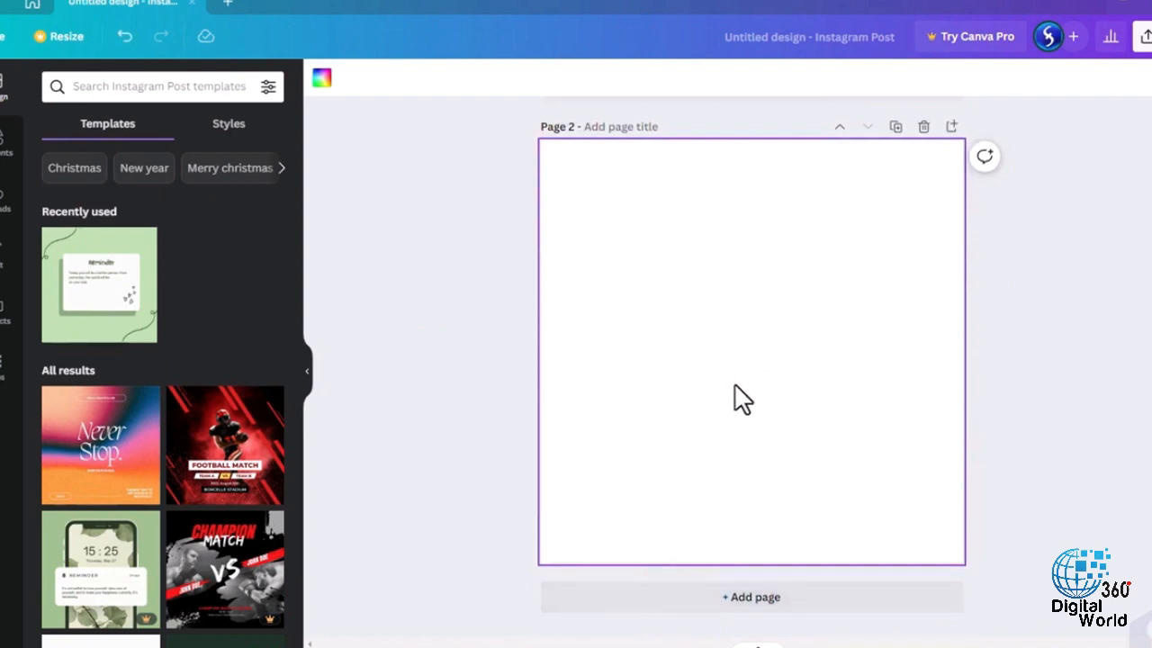
{"action": "scroll", "coordinate": [740, 448], "scroll_direction": "up", "scroll_amount": 5}
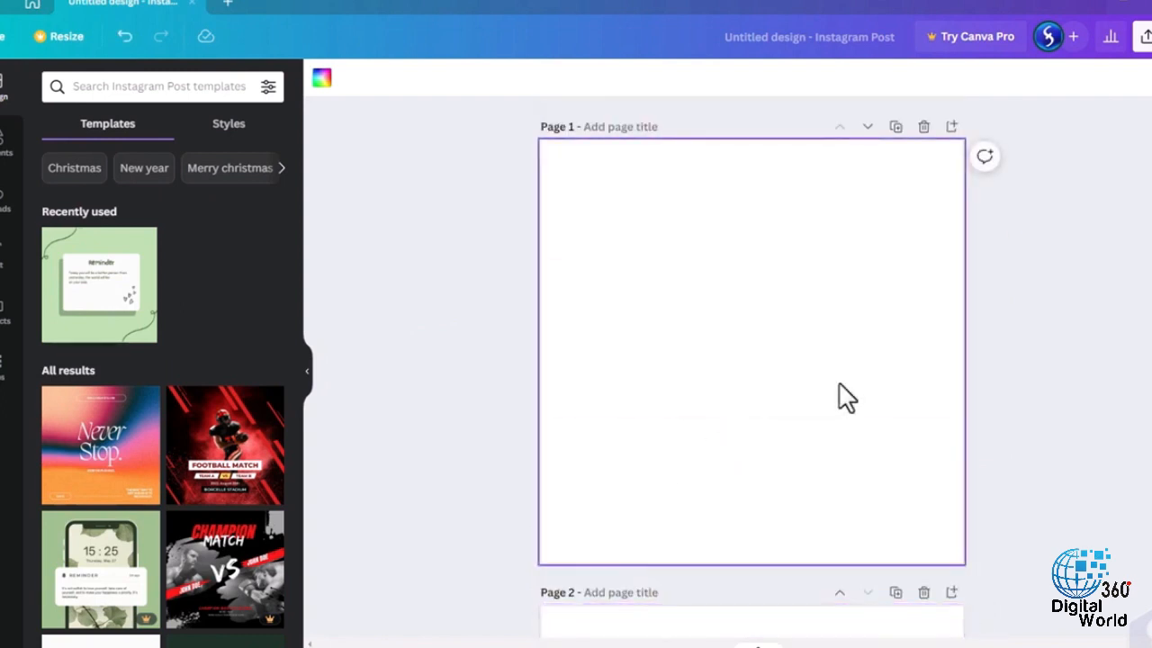
{"action": "scroll", "coordinate": [810, 166], "scroll_direction": "up", "scroll_amount": 5, "text": "ctrl"}
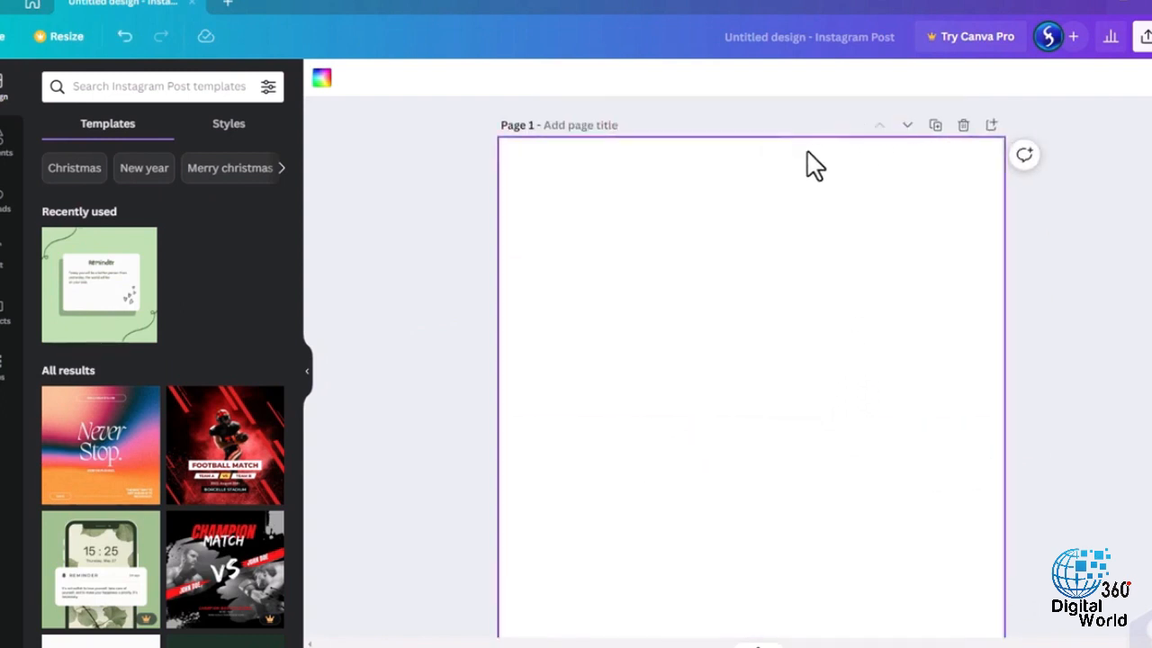
{"action": "scroll", "coordinate": [710, 234], "scroll_direction": "down", "scroll_amount": 5, "text": "ctrl"}
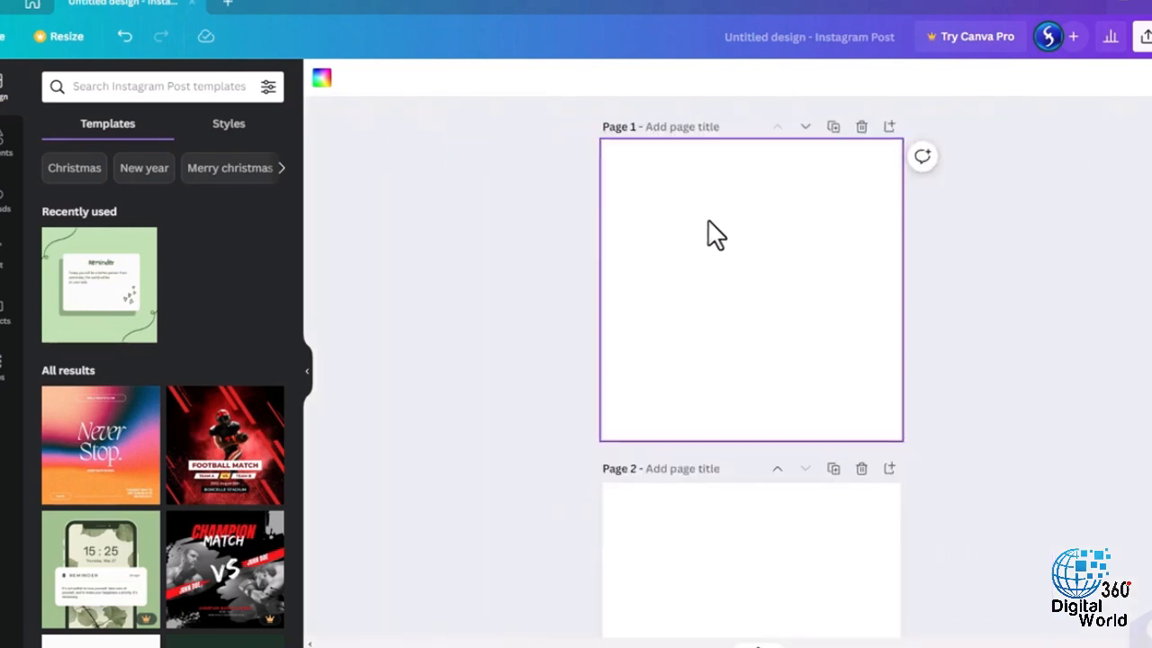
{"action": "scroll", "coordinate": [764, 180], "scroll_direction": "up", "scroll_amount": 4, "text": "ctrl"}
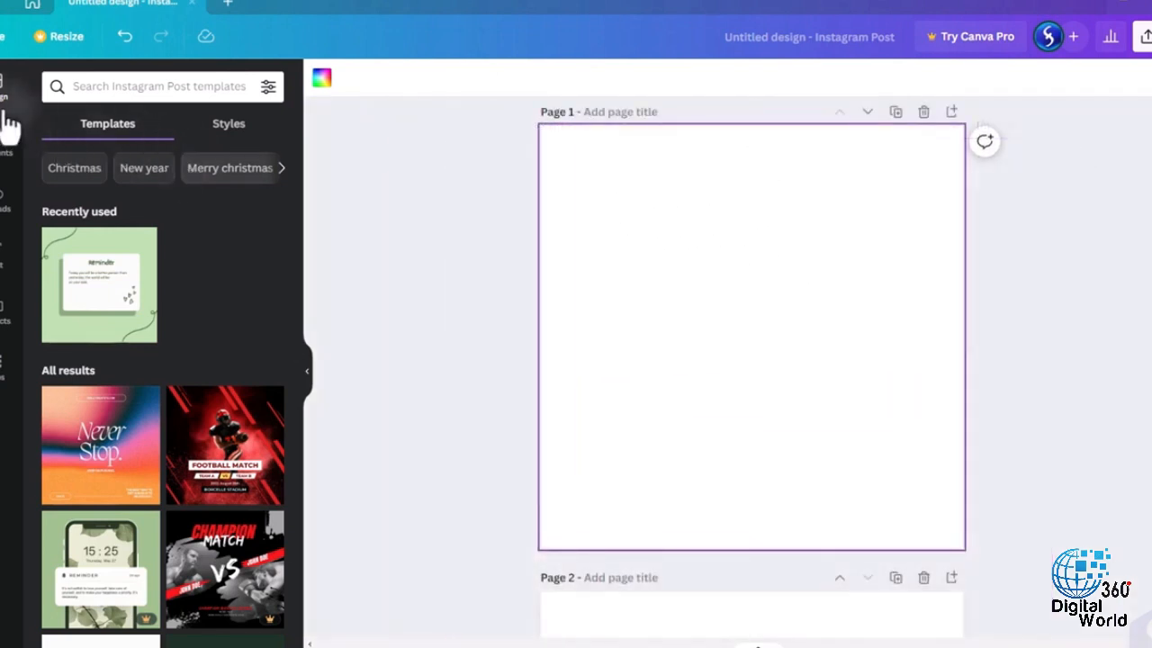
- Apply the dark green "step by step you will get there" template to page 1 and select its text and dashed path elements
{"action": "scroll", "coordinate": [225, 256], "scroll_direction": "down", "scroll_amount": 5}
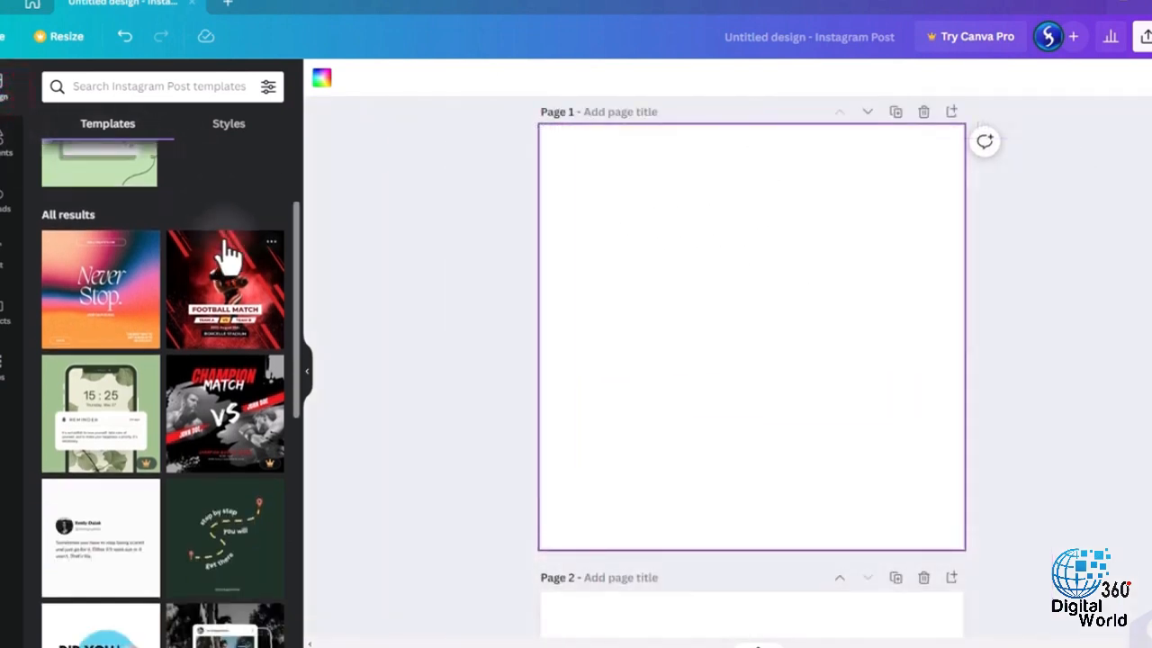
{"action": "left_click", "coordinate": [236, 236]}
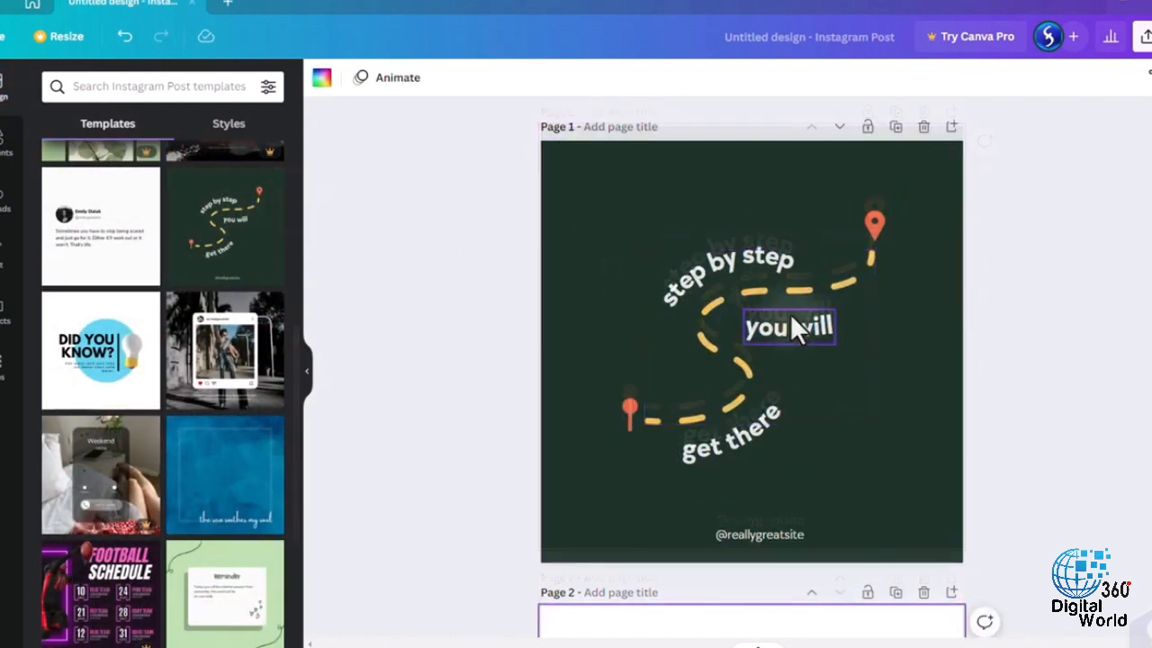
{"action": "left_click", "coordinate": [712, 262]}
{"action": "left_click", "coordinate": [821, 292]}
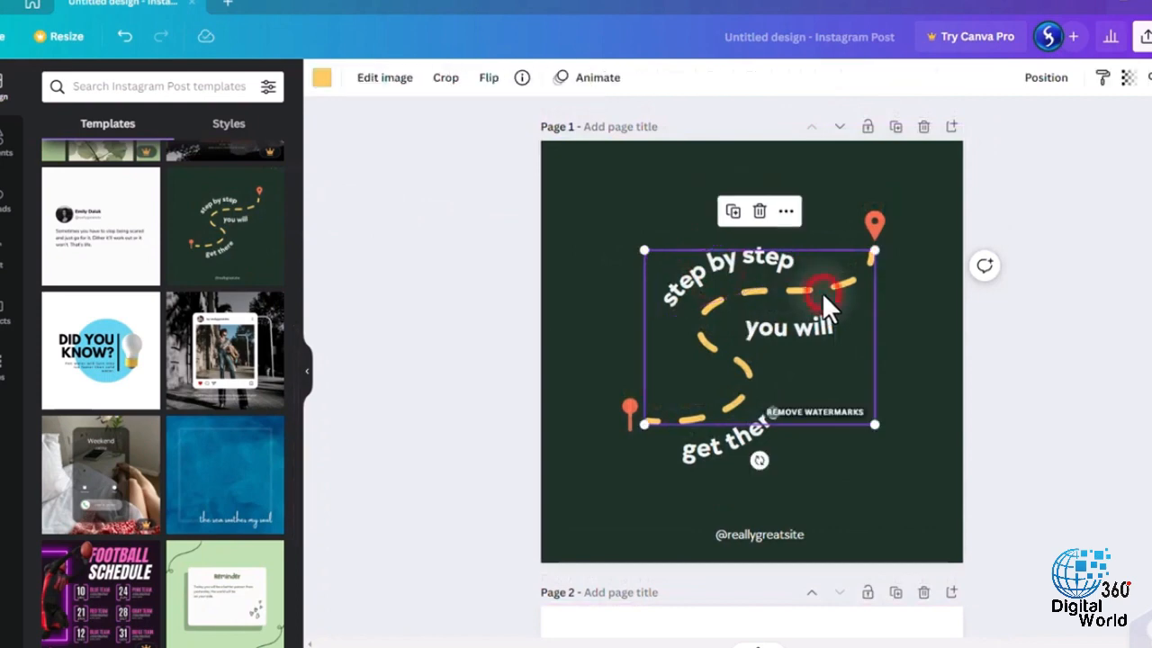
{"action": "left_click", "coordinate": [804, 332]}
{"action": "left_click", "coordinate": [760, 534]}
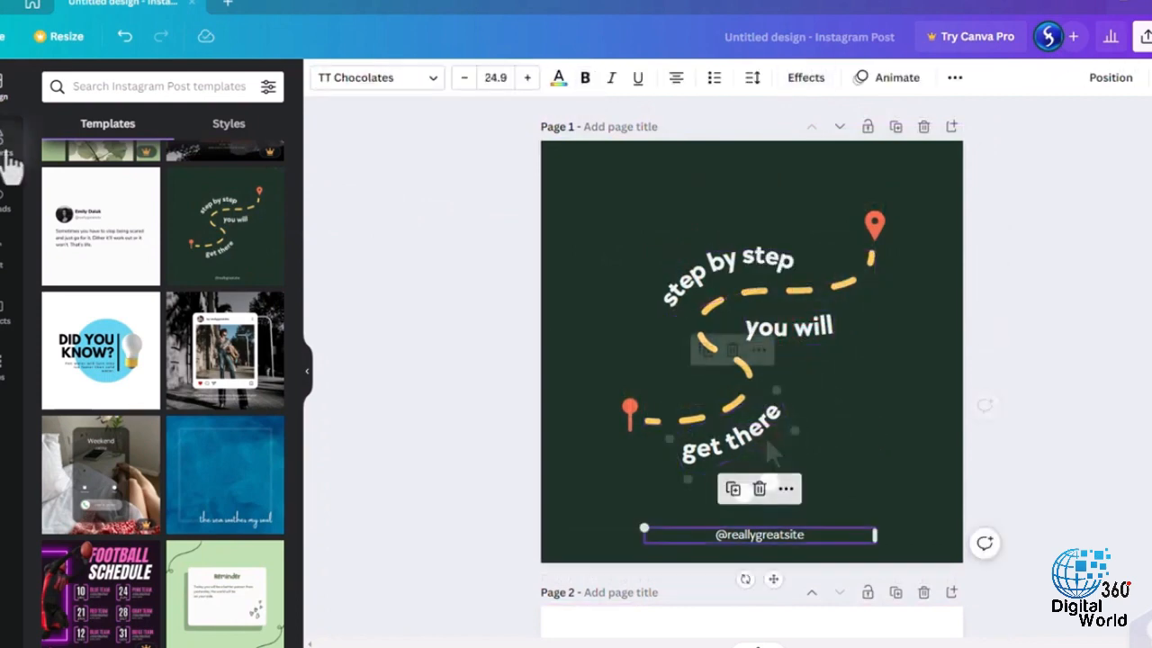
- Add a triangle from the lines and shapes collection to page 1, beside the "get there" text
{"action": "left_click", "coordinate": [6, 148]}
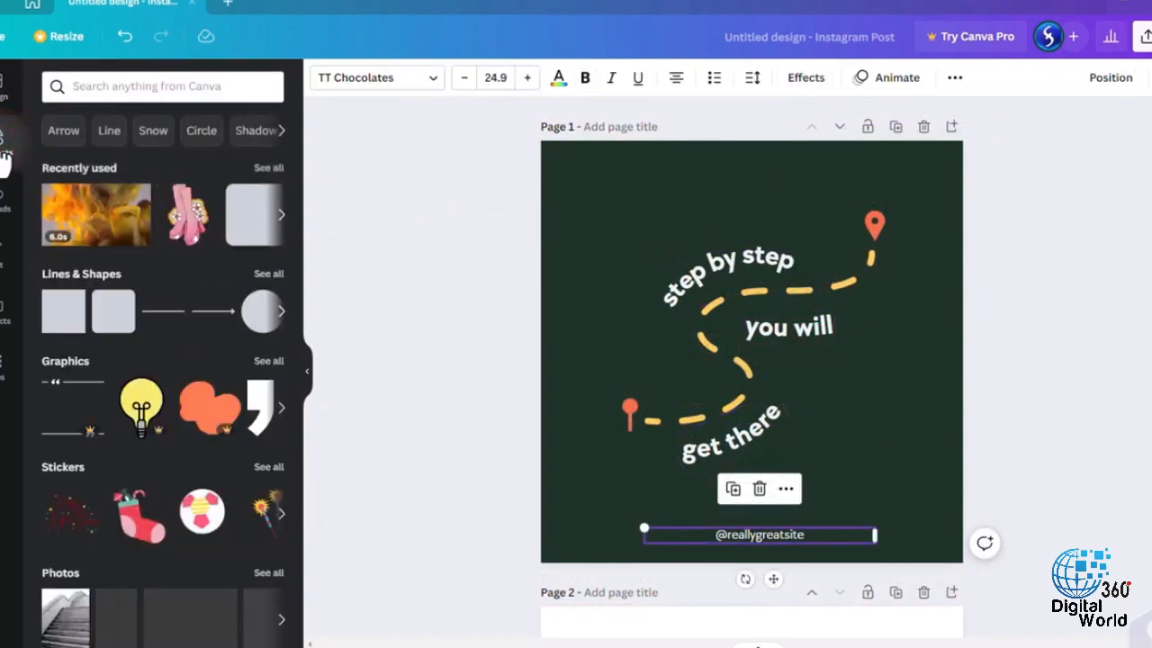
{"action": "left_click", "coordinate": [278, 313]}
{"action": "left_click_drag", "start_coordinate": [112, 321], "coordinate": [856, 432]}
{"action": "scroll", "coordinate": [212, 311], "scroll_direction": "down", "scroll_amount": 2}
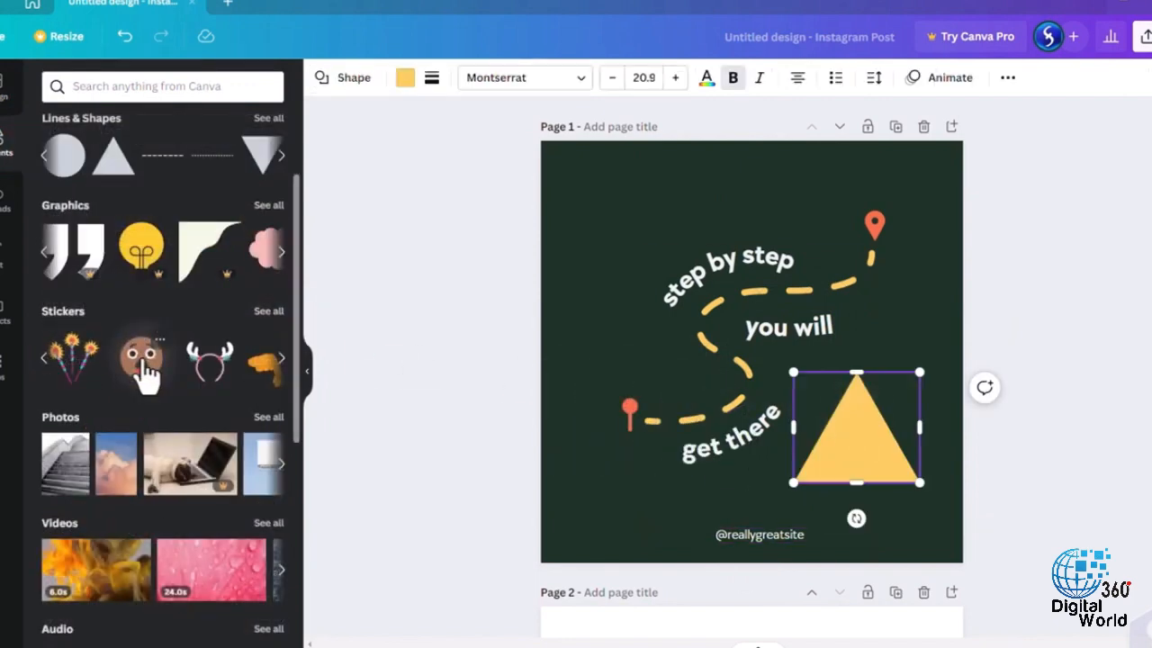
- Add the pink sunset clouds photo to page 1 and shift it toward the page's left side
{"action": "left_click_drag", "start_coordinate": [141, 364], "coordinate": [661, 370]}
{"action": "key", "text": "ctrl+z"}
{"action": "scroll", "coordinate": [120, 332], "scroll_direction": "down", "scroll_amount": 2}
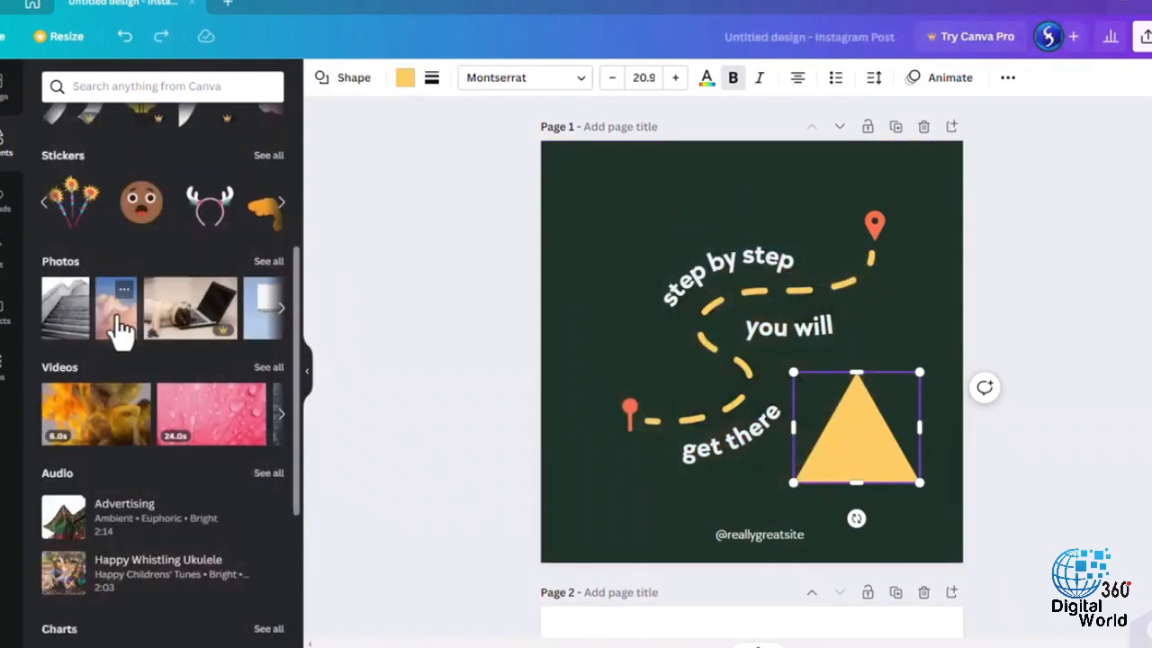
{"action": "left_click", "coordinate": [117, 310]}
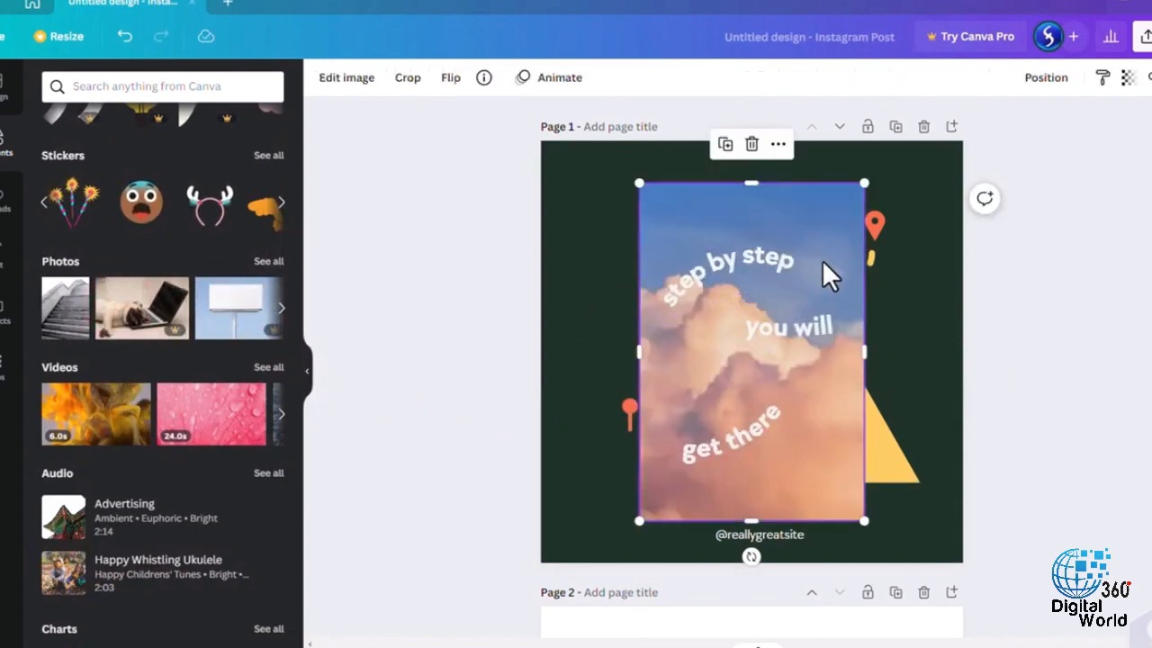
{"action": "left_click_drag", "start_coordinate": [822, 259], "coordinate": [747, 256]}
- Add the uploaded 8.5-second video to the upper part of page 2
{"action": "left_click", "coordinate": [7, 207]}
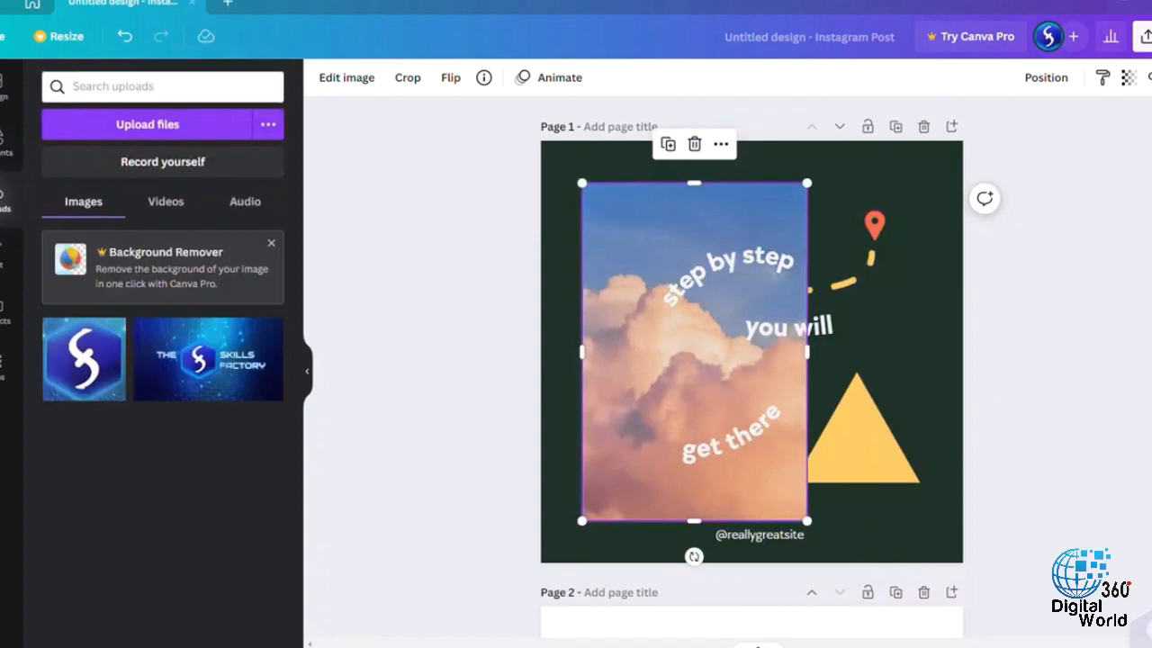
{"action": "left_click", "coordinate": [185, 206]}
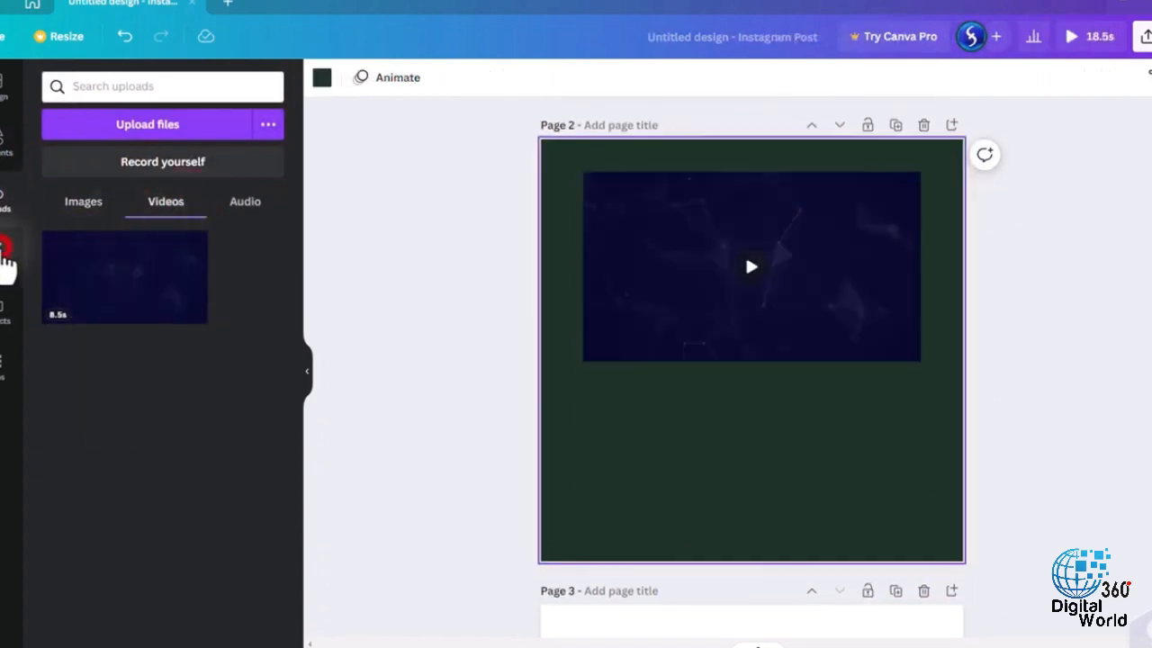
- Add a body text box reading "This is a body text!" to page 2, at the video's left edge
{"action": "left_click", "coordinate": [5, 256]}
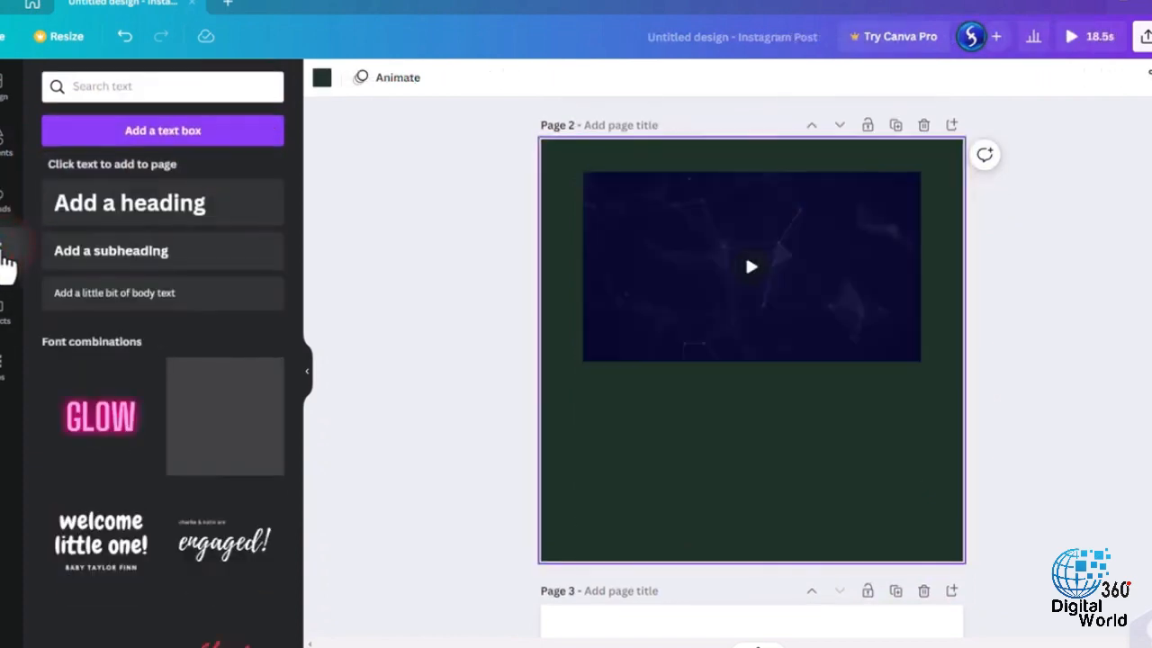
{"action": "left_click", "coordinate": [168, 220]}
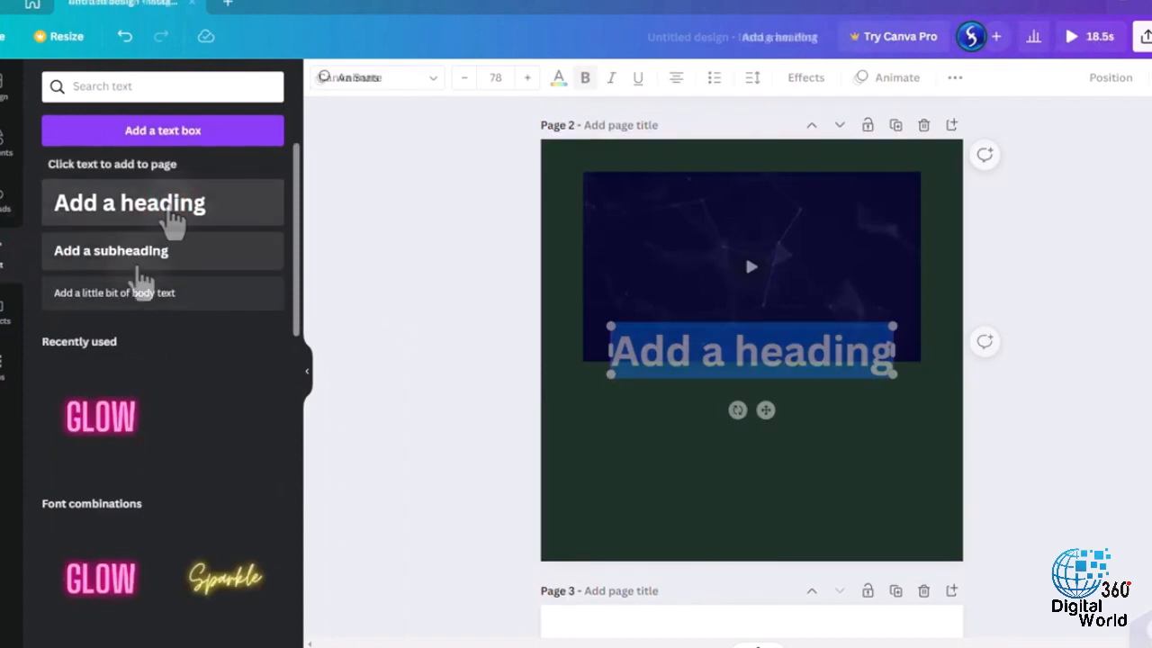
{"action": "left_click", "coordinate": [158, 295]}
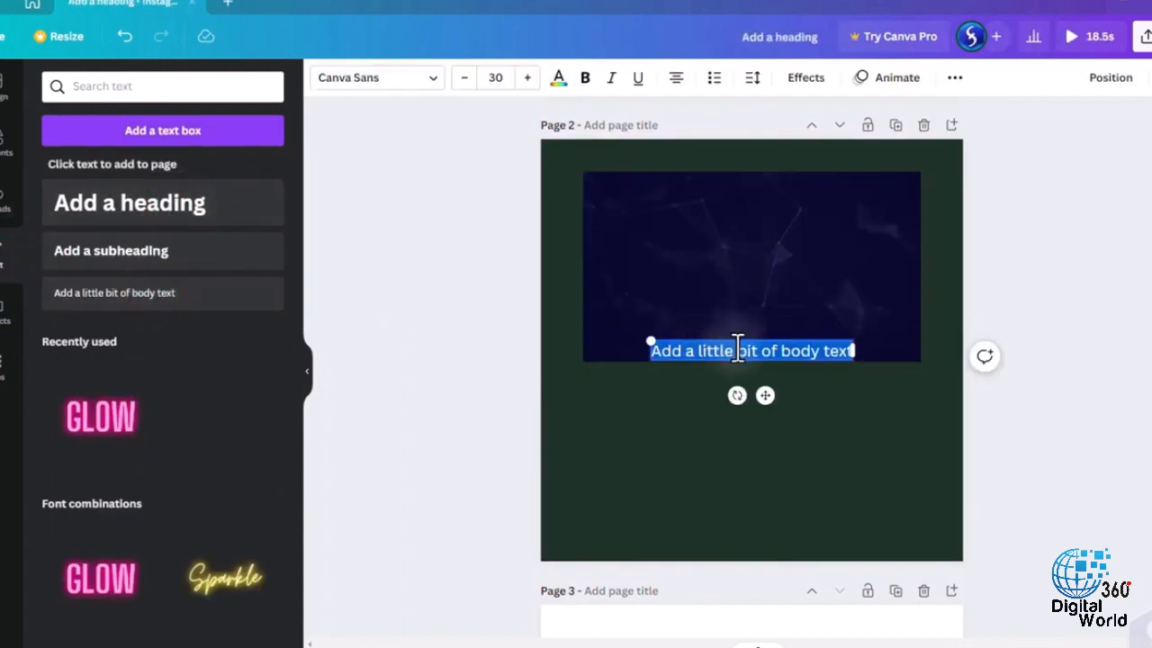
{"action": "type", "text": "This is a"}
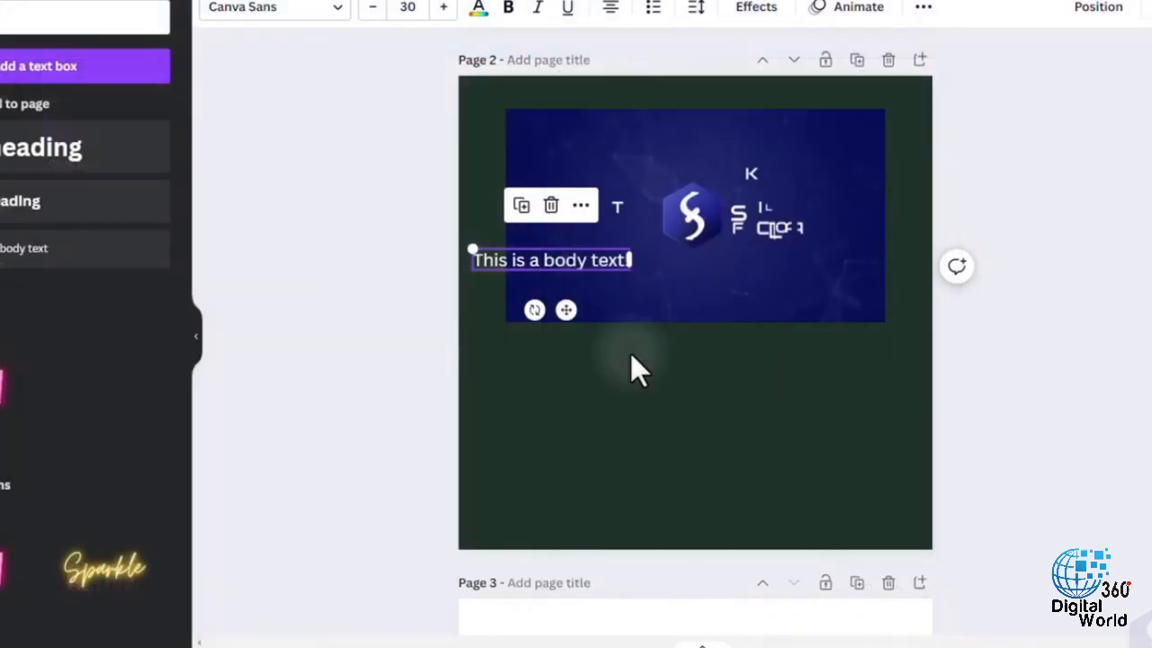
{"action": "left_click", "coordinate": [684, 298]}
- Try deleting the "This is a body text!" box from page 2
{"action": "left_click", "coordinate": [604, 263]}
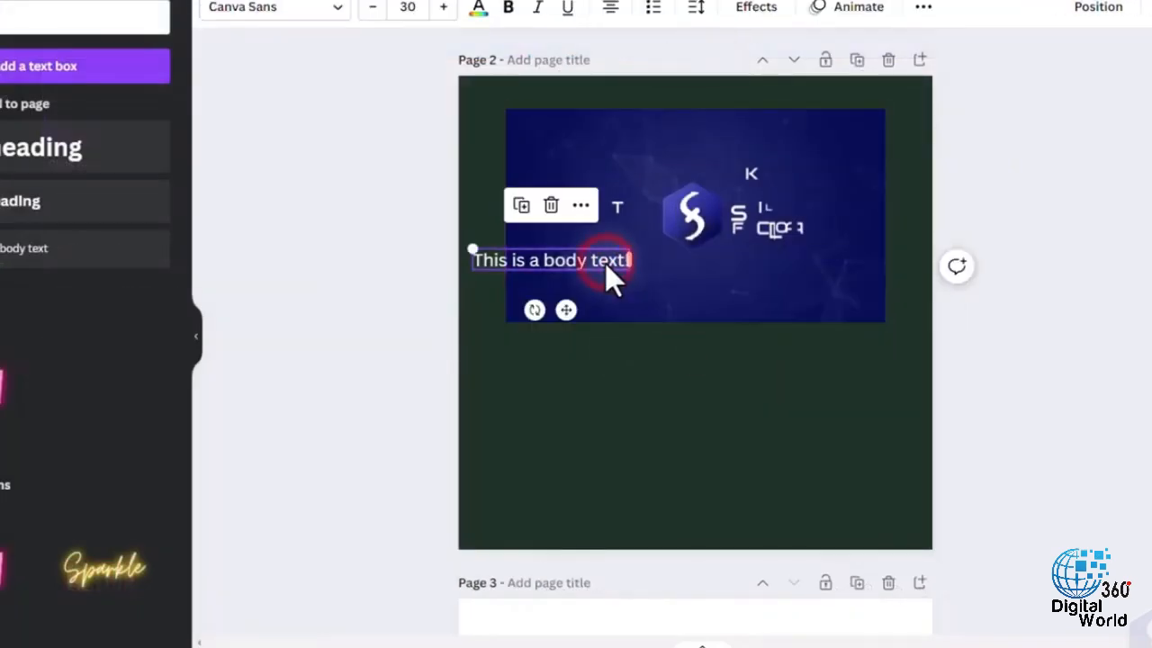
{"action": "right_click", "coordinate": [611, 260]}
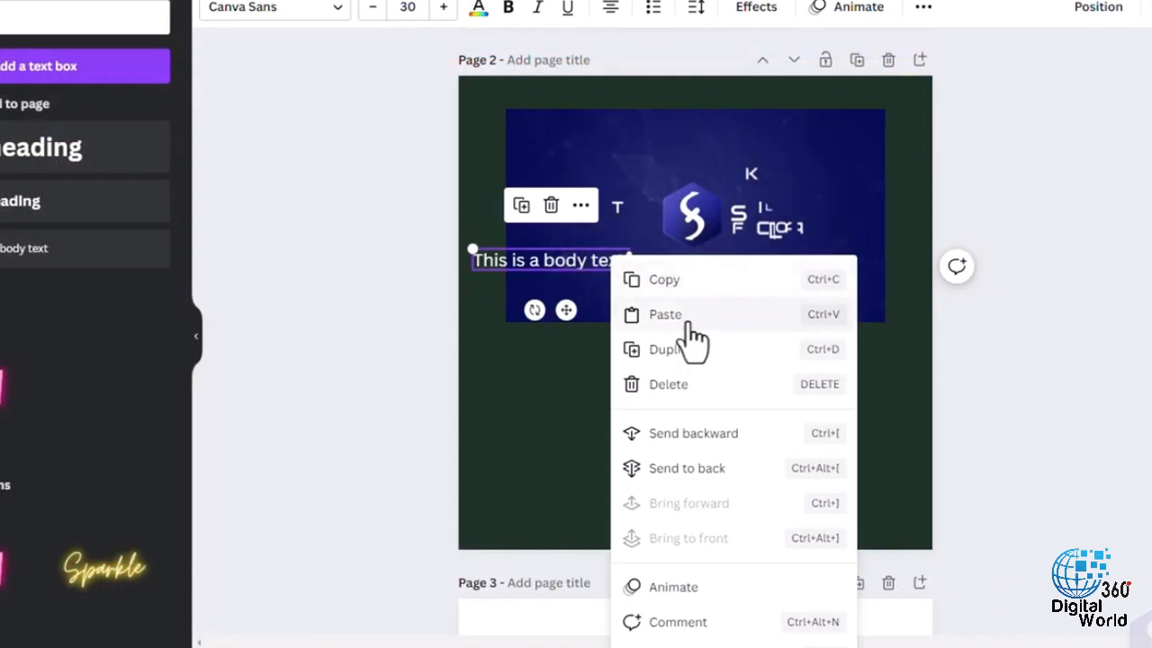
{"action": "left_click", "coordinate": [682, 385]}
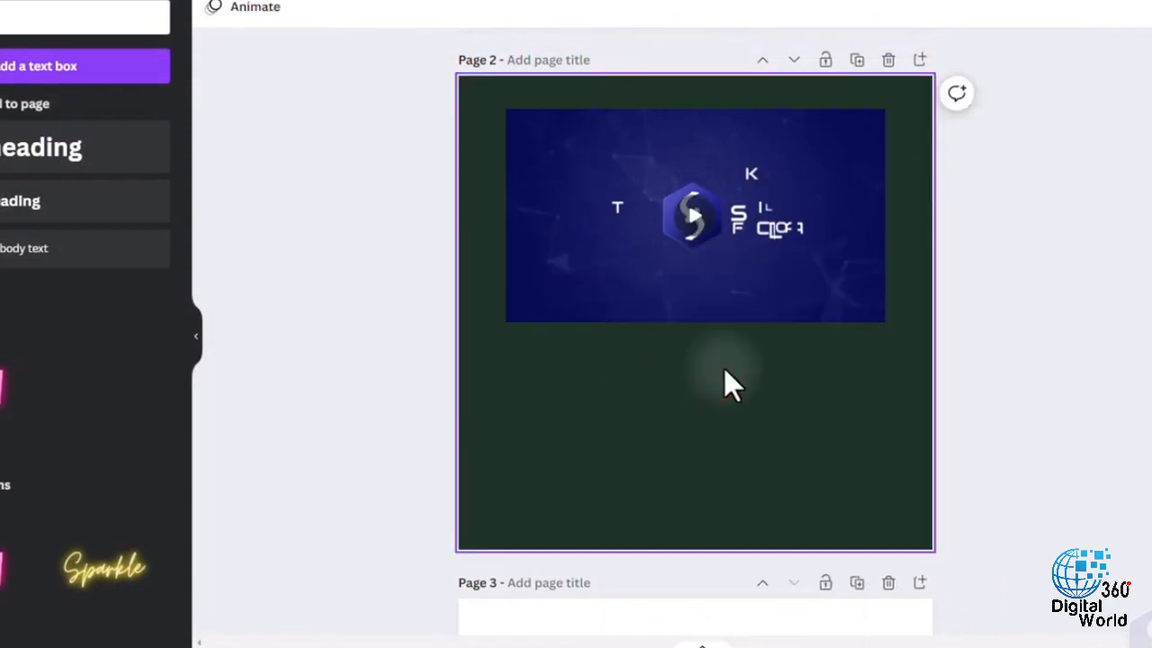
{"action": "left_click", "coordinate": [641, 435]}
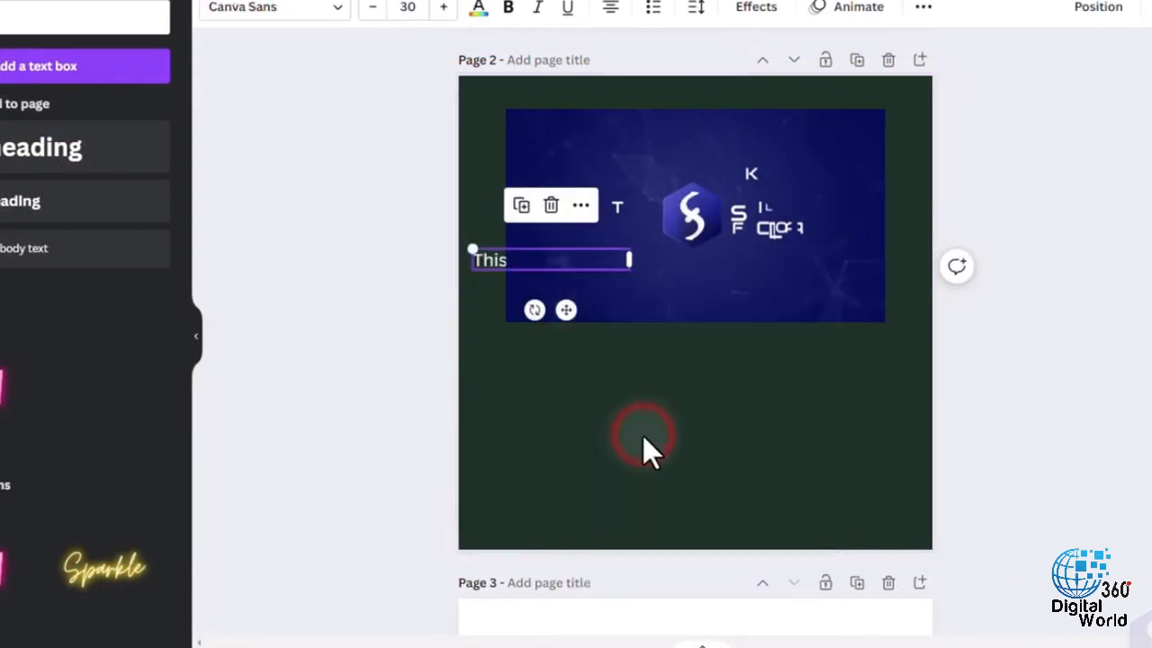
{"action": "right_click", "coordinate": [487, 257]}
{"action": "left_click", "coordinate": [548, 502]}
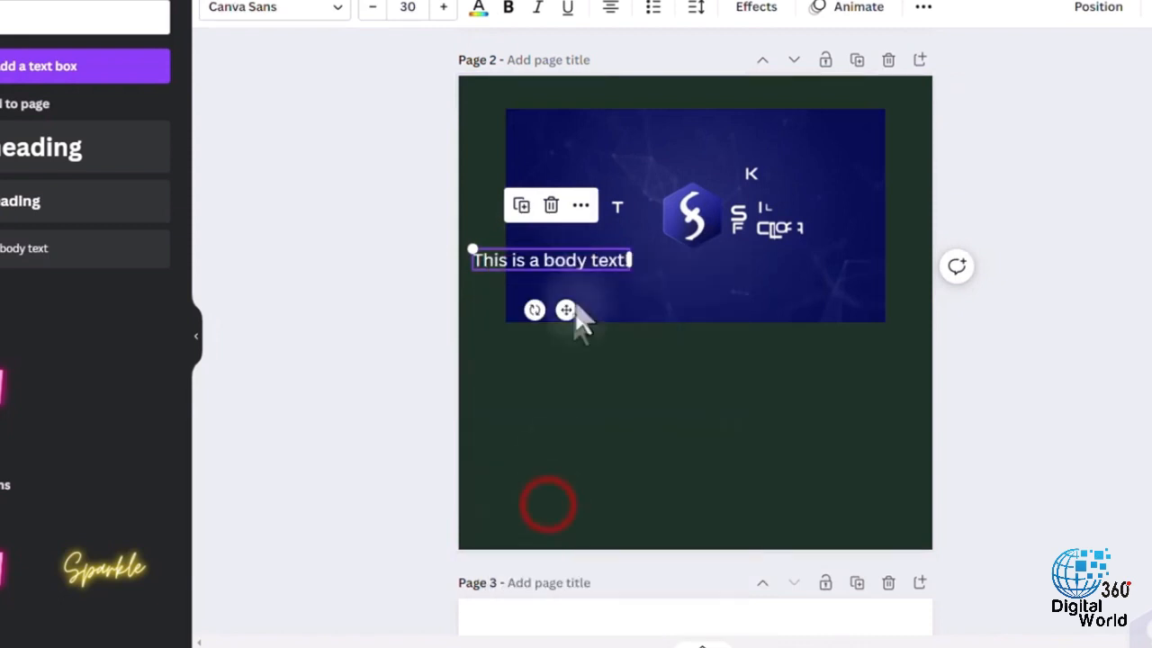
- Link the "This is a body text!" box to the Google website
{"action": "right_click", "coordinate": [651, 275]}
{"action": "left_click", "coordinate": [598, 641]}
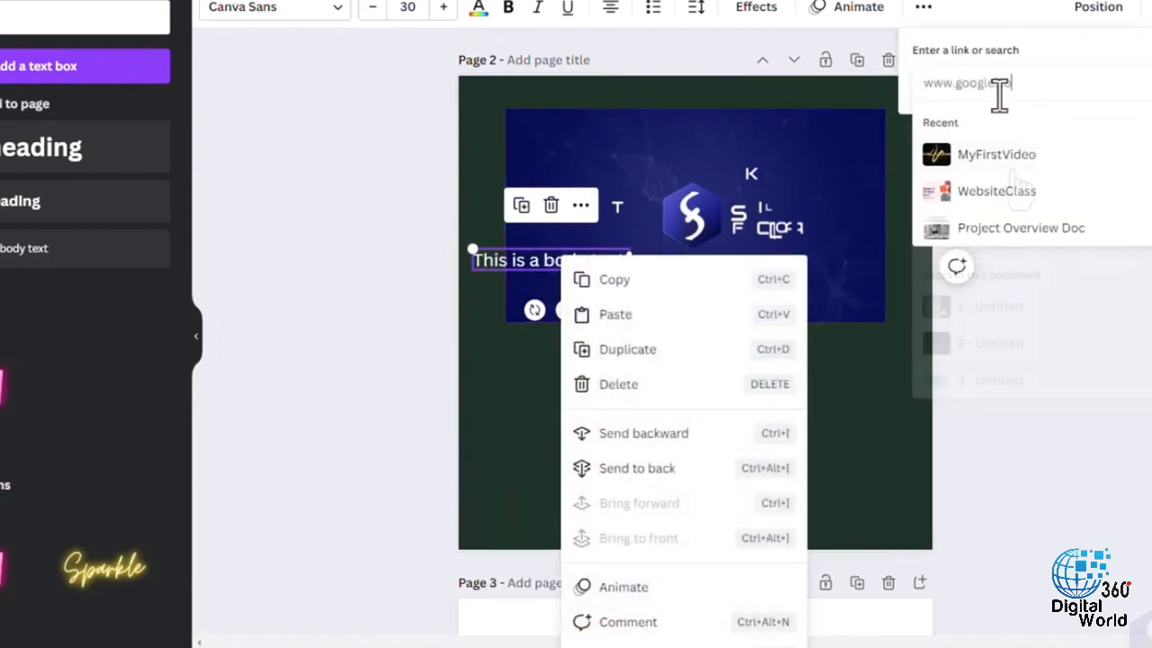
{"action": "key", "text": "Return"}
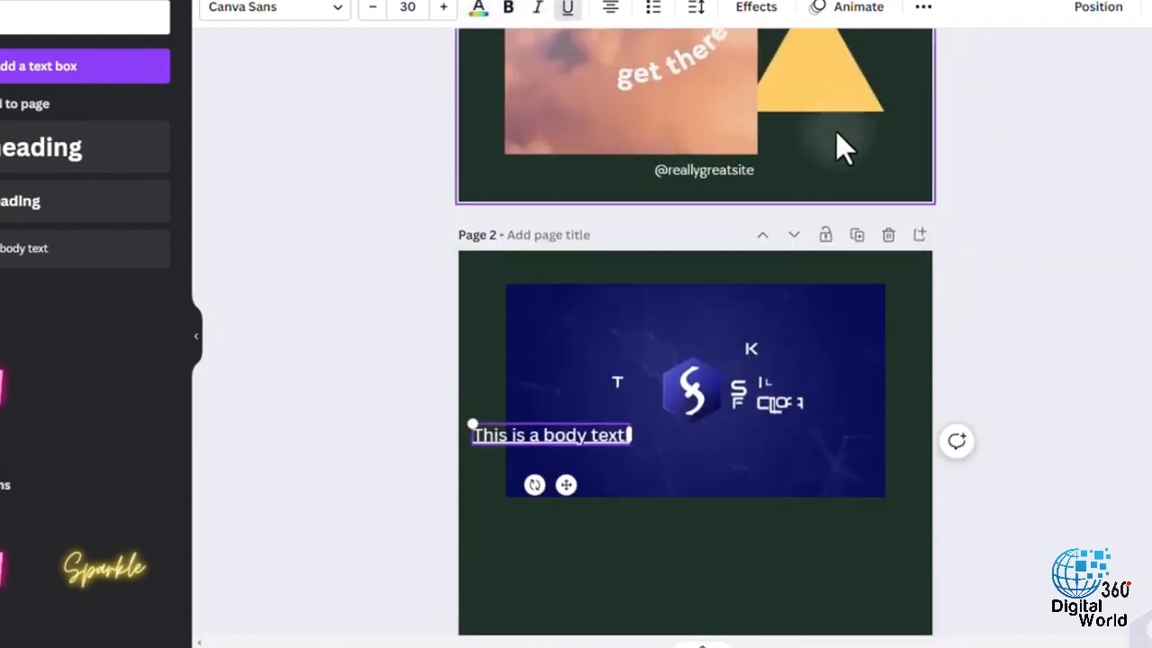
- Move the yellow triangle from page 1 to below the video on page 2, resizing it slightly and keeping its rotation at 0°
{"action": "left_click", "coordinate": [822, 85]}
{"action": "left_click_drag", "start_coordinate": [821, 90], "coordinate": [581, 576]}
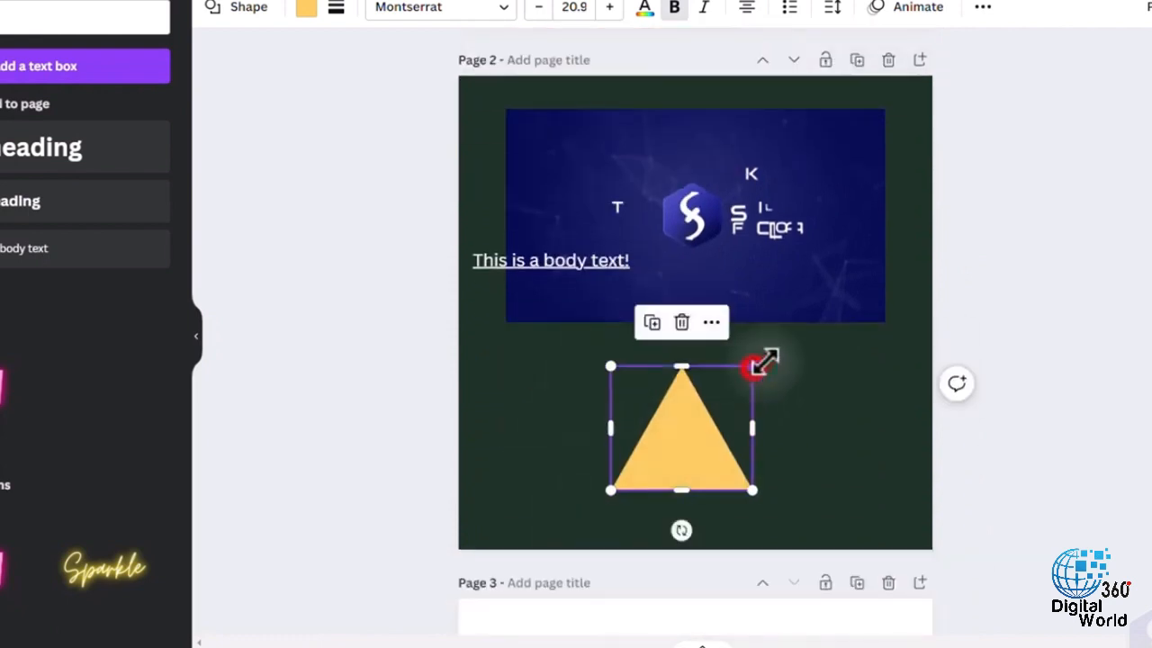
{"action": "mouse_move", "coordinate": [754, 365]}
{"action": "left_mouse_down"}
{"action": "mouse_move", "coordinate": [888, 301]}
{"action": "mouse_move", "coordinate": [736, 386]}
{"action": "mouse_move", "coordinate": [761, 361]}
{"action": "left_mouse_up"}
{"action": "mouse_move", "coordinate": [685, 530]}
{"action": "left_mouse_down"}
{"action": "mouse_move", "coordinate": [666, 540]}
{"action": "mouse_move", "coordinate": [696, 526]}
{"action": "mouse_move", "coordinate": [685, 526]}
{"action": "left_mouse_up"}
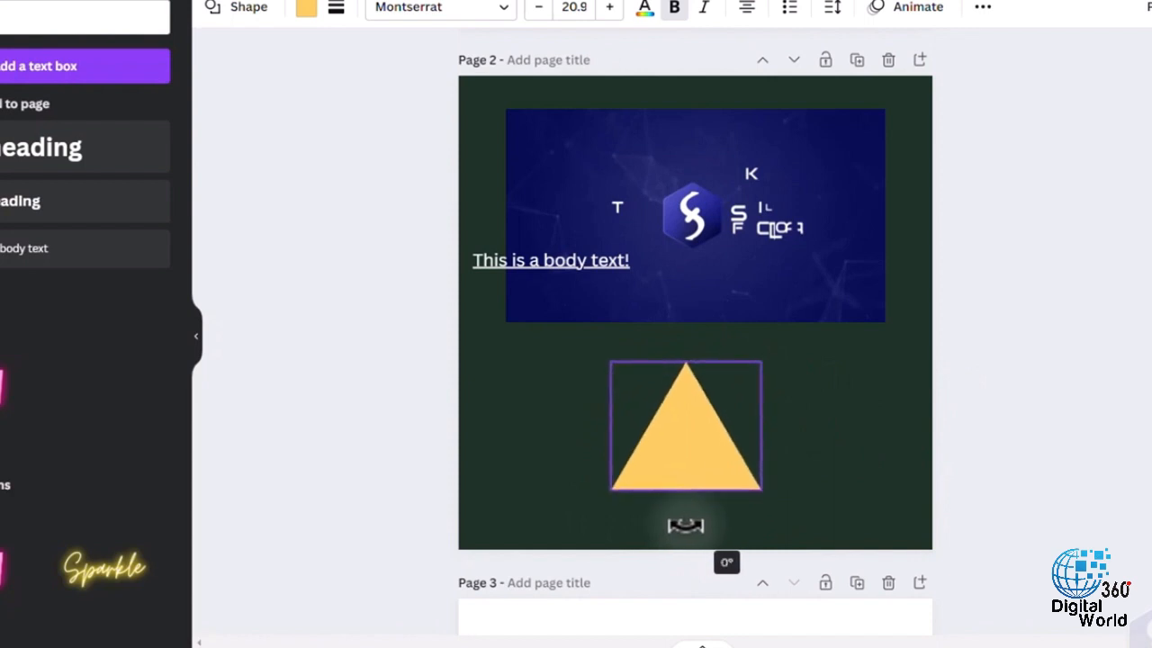
{"action": "left_click_drag", "start_coordinate": [712, 445], "coordinate": [760, 333]}
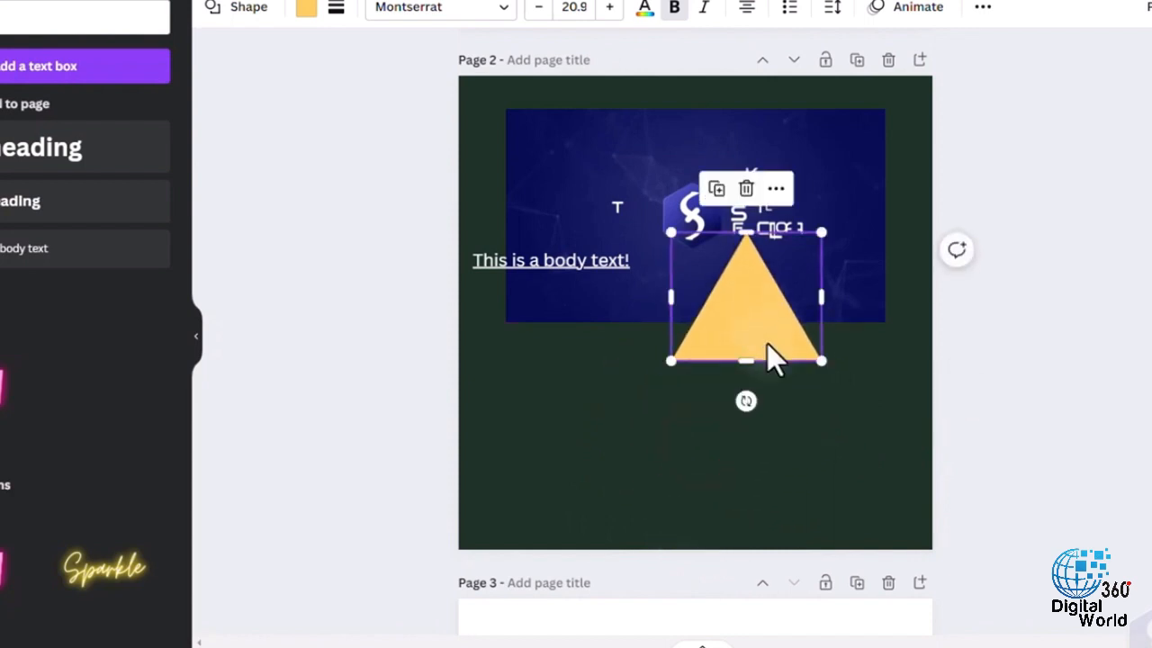
{"action": "key", "text": "ctrl+z"}
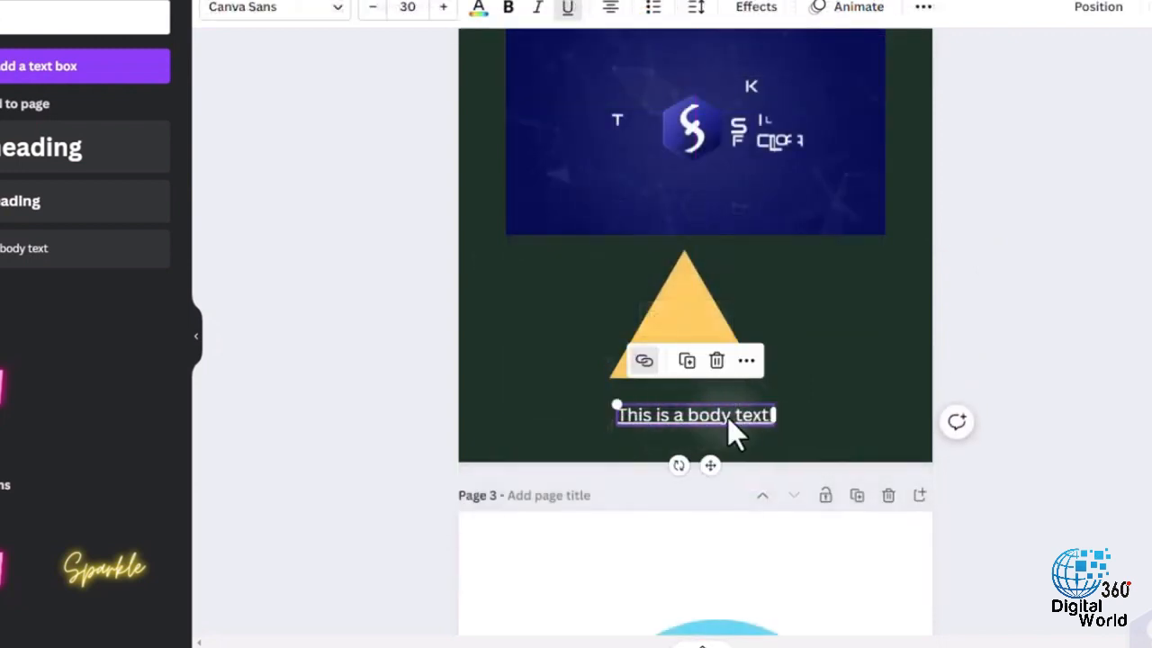
- Place the body text below the triangle and change it to "This is a triangle, easy uh?!"
{"action": "left_click", "coordinate": [728, 418]}
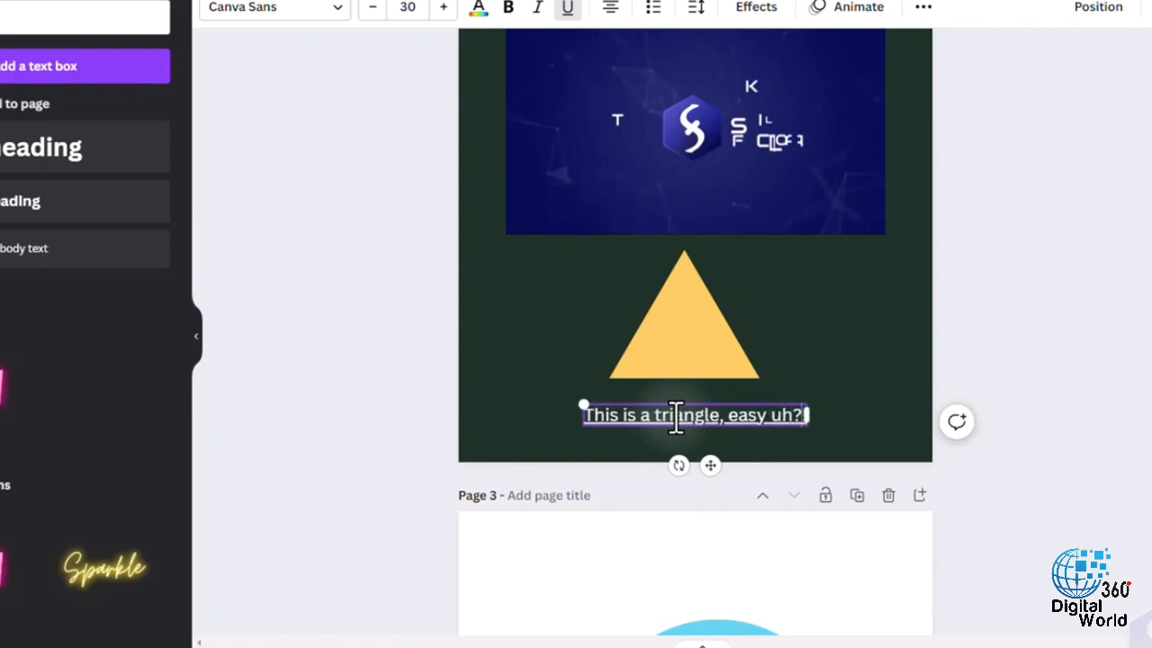
{"action": "left_click", "coordinate": [853, 365]}
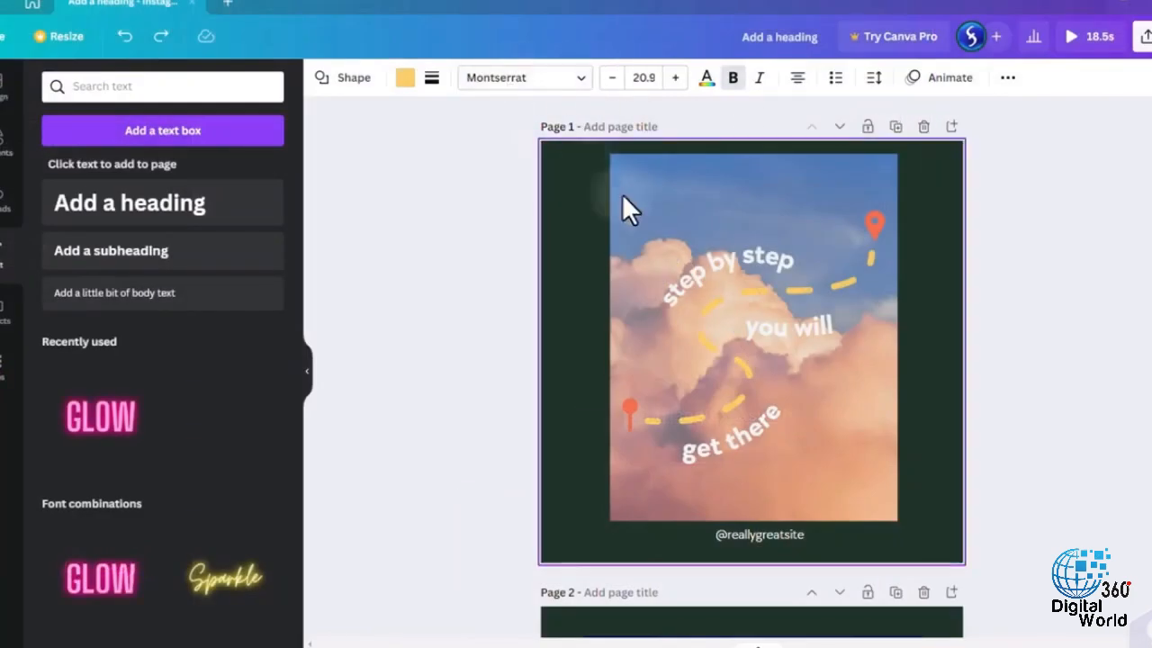
- Select the clouds photo, the curved text lines and the dashed path on page 1 one after another
{"action": "left_click", "coordinate": [666, 211]}
{"action": "left_click", "coordinate": [720, 266]}
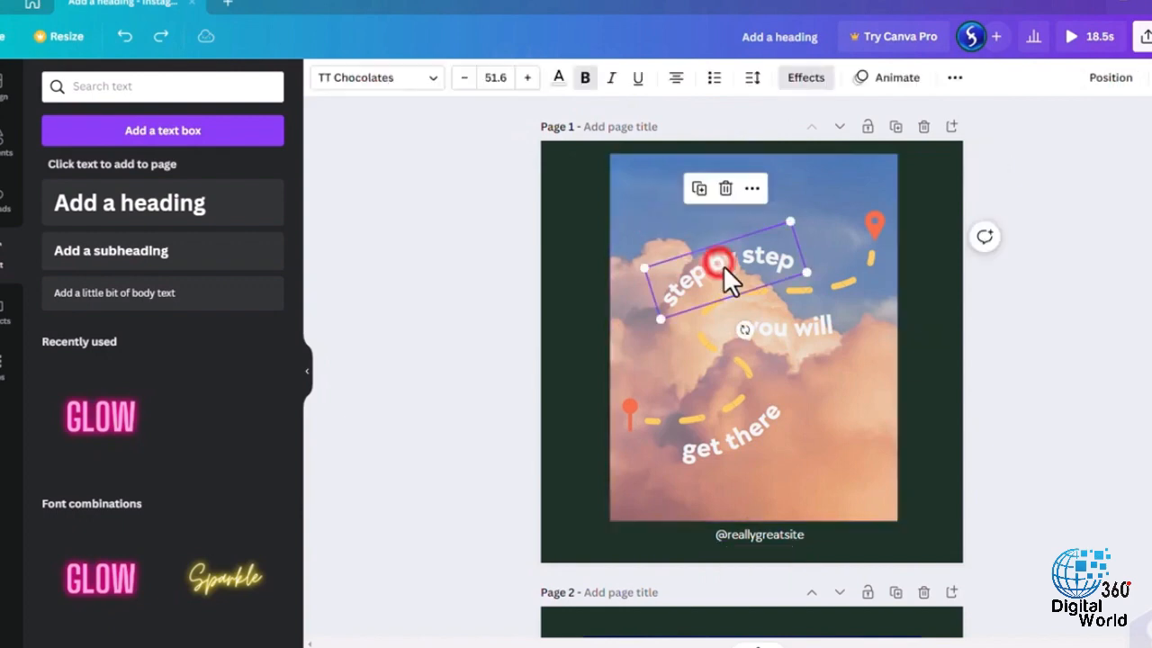
{"action": "left_click", "coordinate": [797, 287]}
{"action": "left_click", "coordinate": [784, 329]}
{"action": "left_click", "coordinate": [756, 432]}
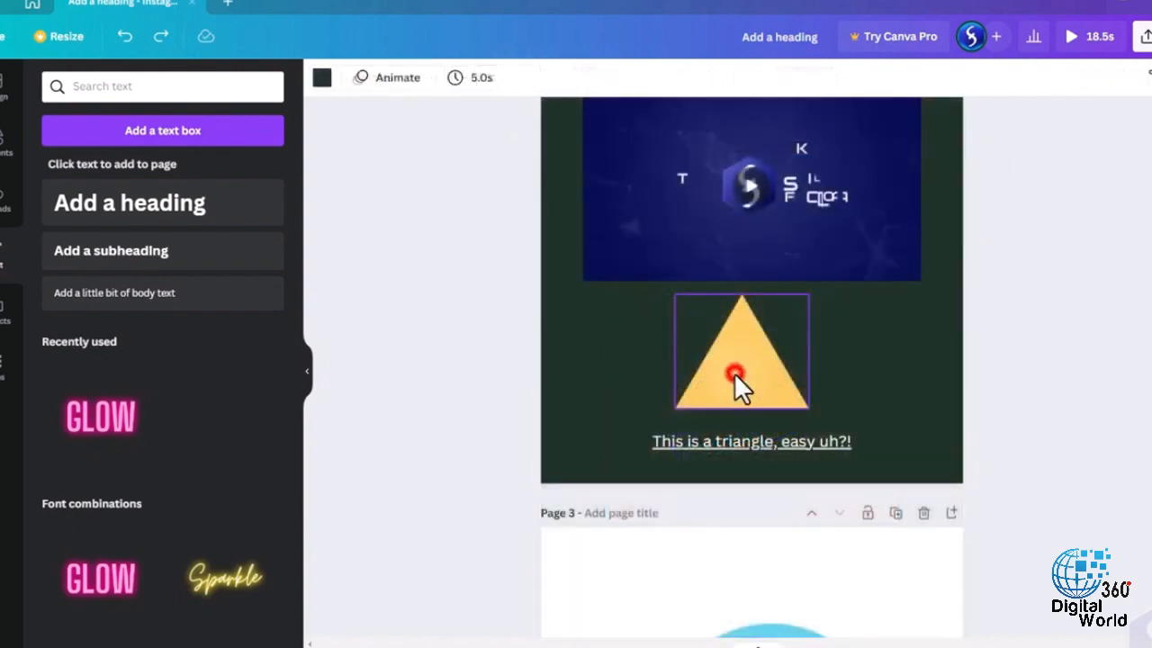
- Try a five-pointed star shape for the page 2 triangle, return to the triangle shape, and fill it light blue
{"action": "left_click", "coordinate": [734, 373]}
{"action": "scroll", "coordinate": [711, 323], "scroll_direction": "up", "scroll_amount": 1}
{"action": "left_click", "coordinate": [347, 81]}
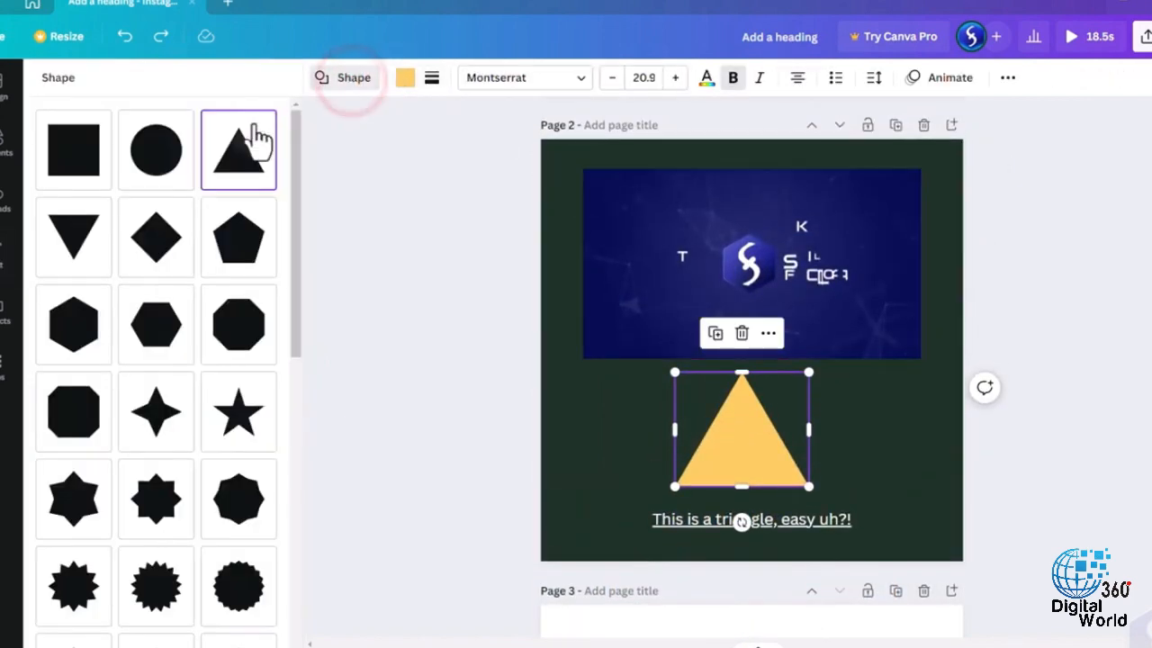
{"action": "left_click", "coordinate": [232, 409]}
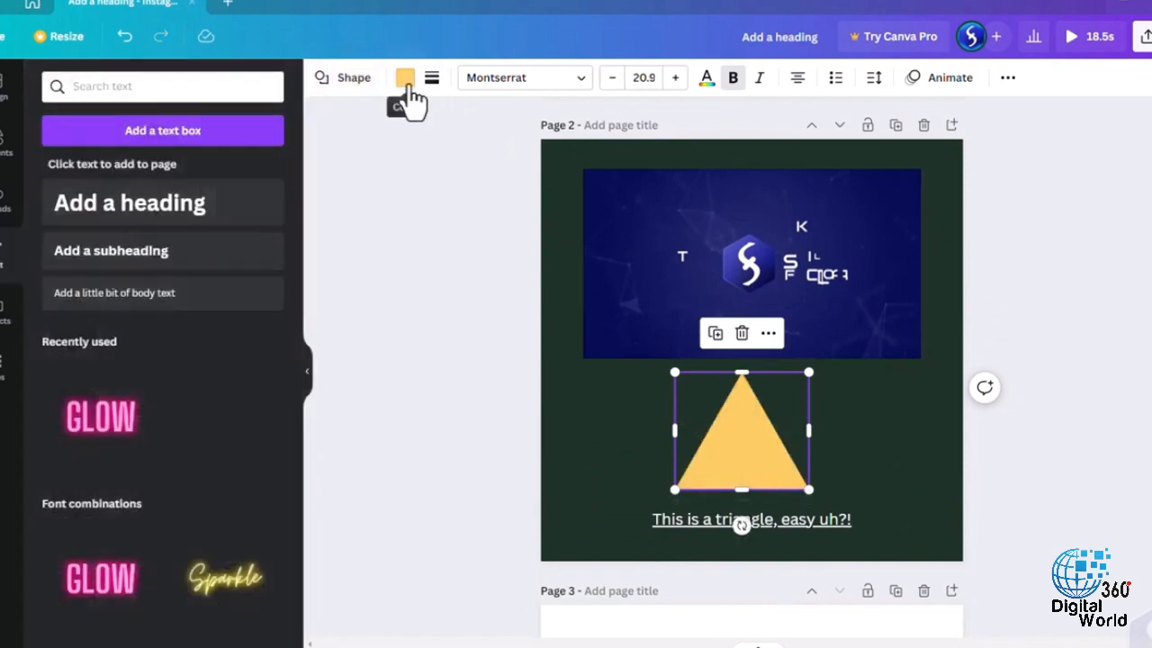
{"action": "left_click", "coordinate": [406, 80]}
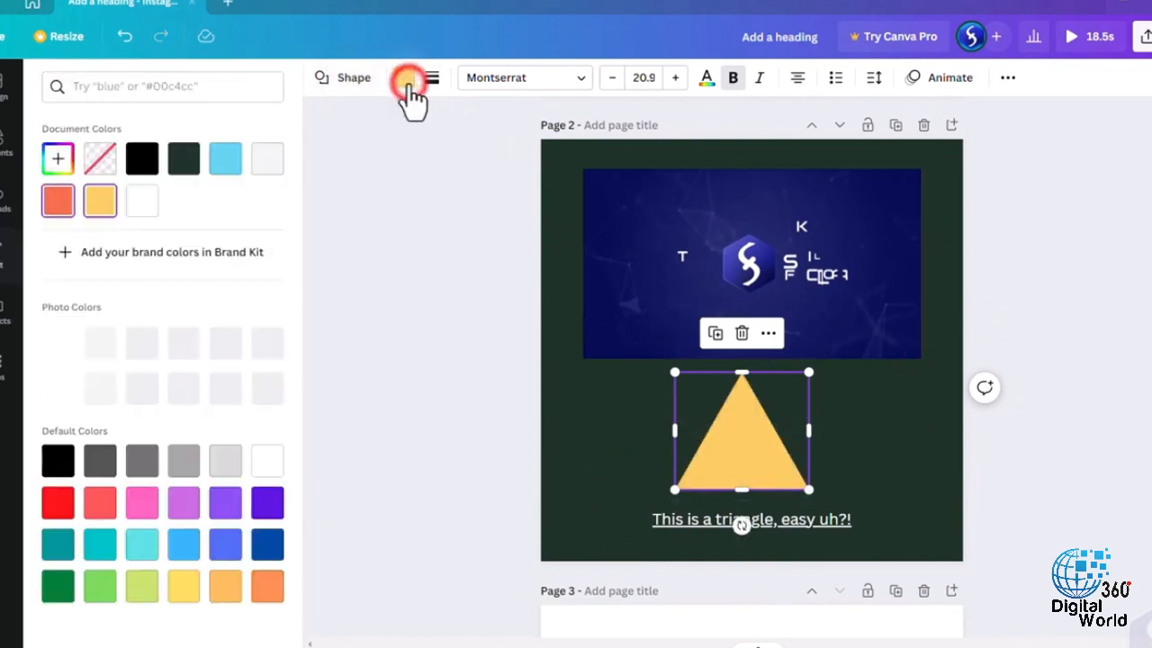
{"action": "left_click", "coordinate": [224, 159]}
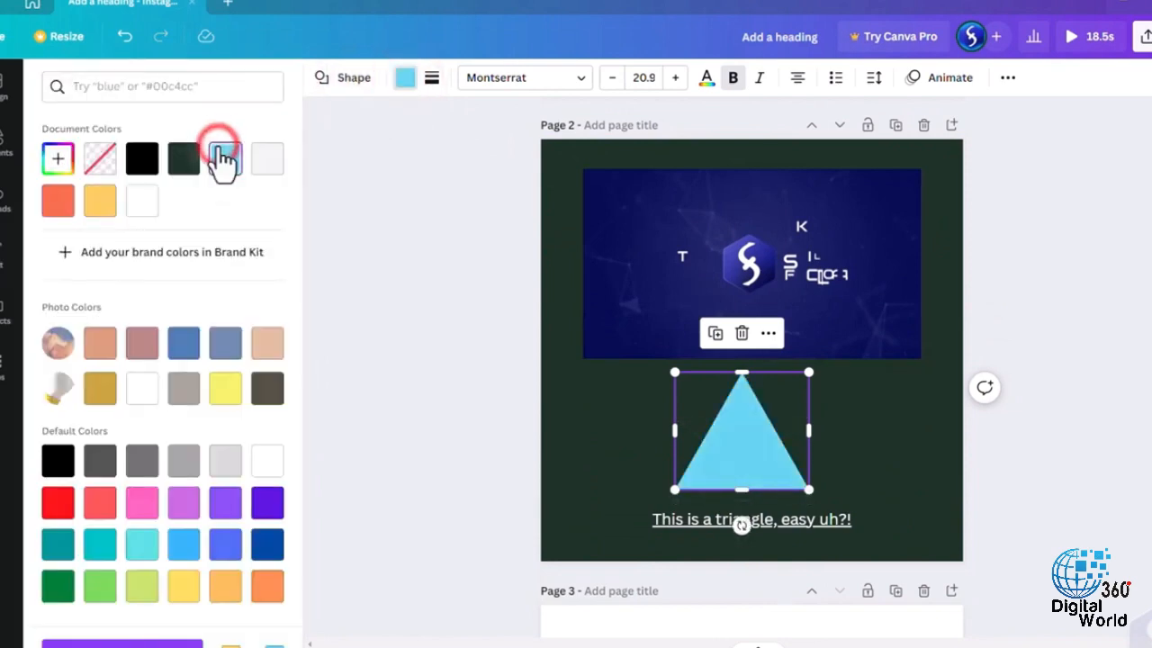
- Give the blue triangle a solid white border of weight 18, trying rounded corners before returning to sharp ones
{"action": "left_click", "coordinate": [432, 79]}
{"action": "left_click_drag", "start_coordinate": [433, 178], "coordinate": [468, 179]}
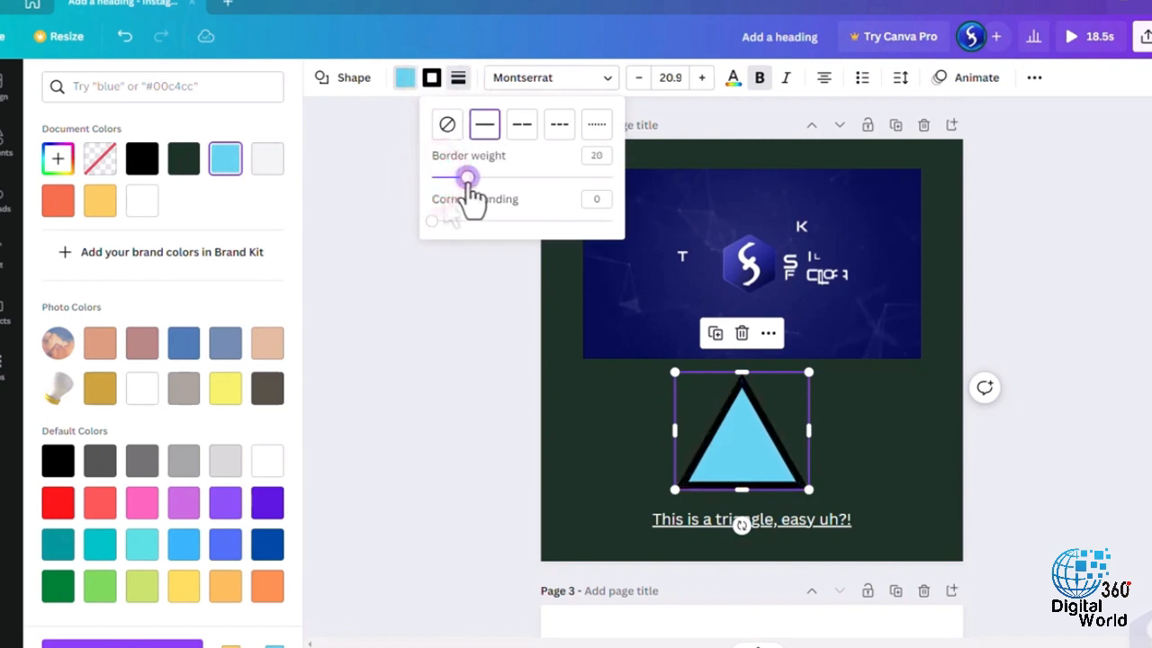
{"action": "left_click_drag", "start_coordinate": [433, 221], "coordinate": [488, 221]}
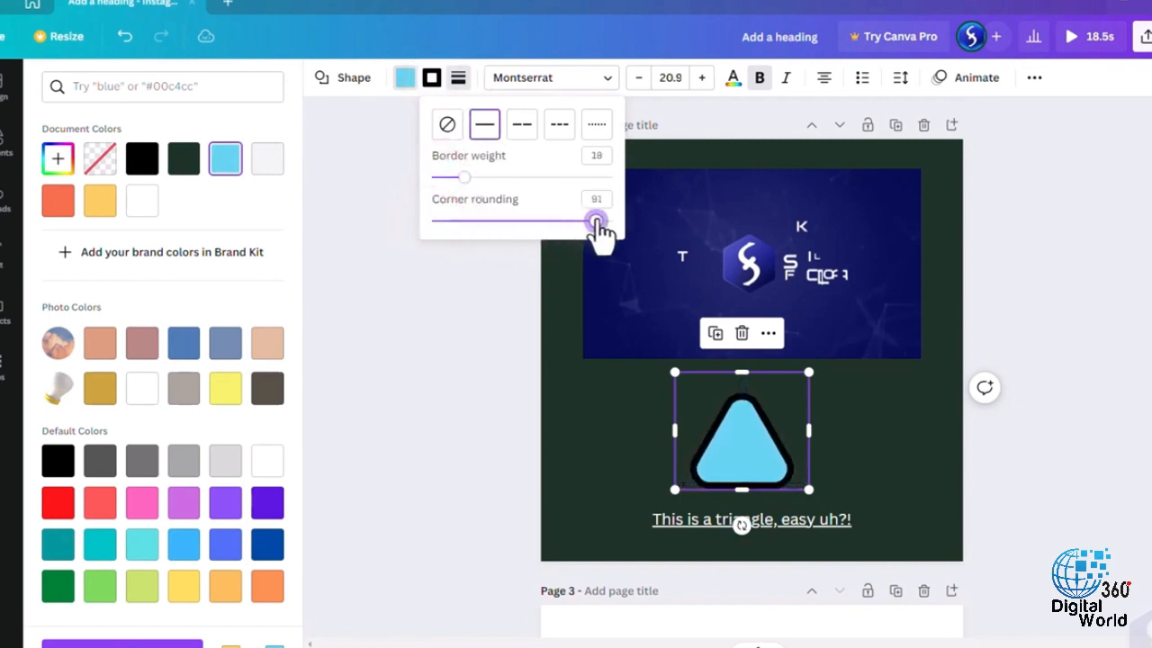
{"action": "left_click", "coordinate": [431, 79]}
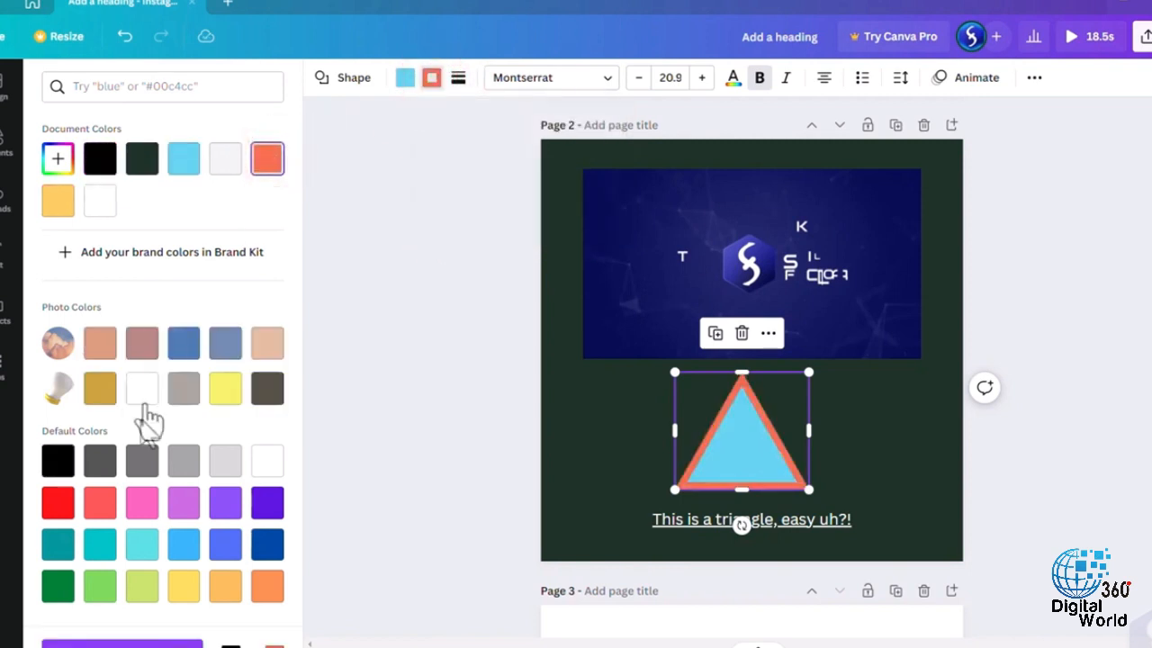
{"action": "left_click", "coordinate": [58, 502]}
- Try TT Chocolates and League Spartan on the triangle's caption, return to Canva Sans, and set the font size to 36
{"action": "left_click", "coordinate": [738, 519]}
{"action": "left_click", "coordinate": [432, 79]}
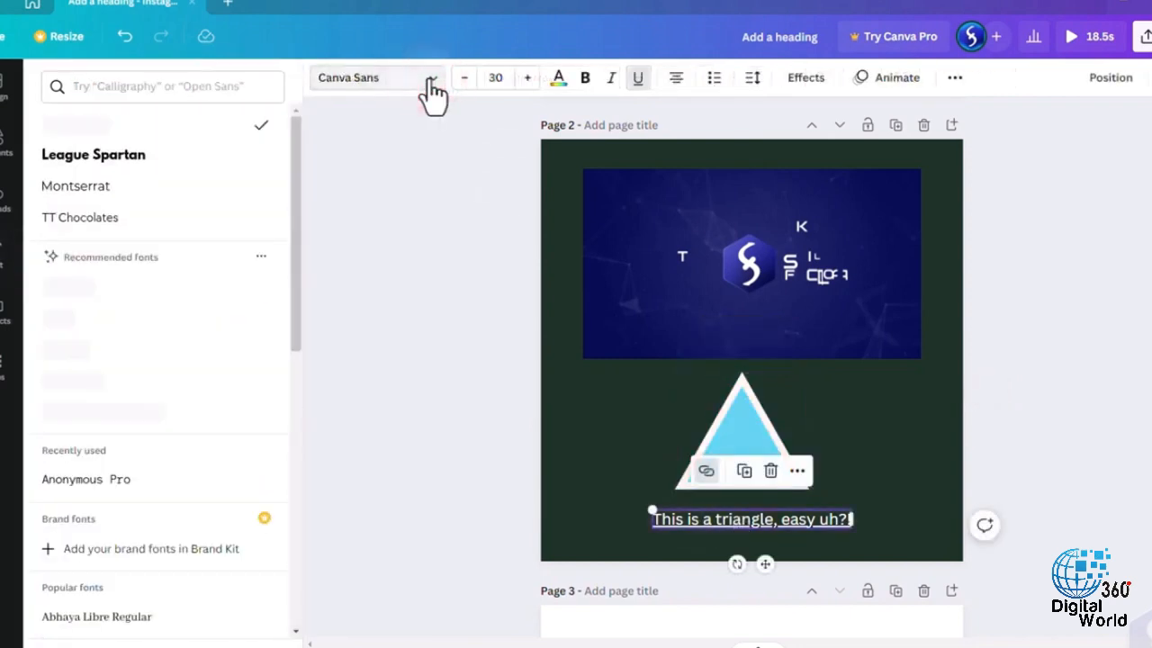
{"action": "left_click", "coordinate": [133, 219]}
{"action": "left_click", "coordinate": [147, 154]}
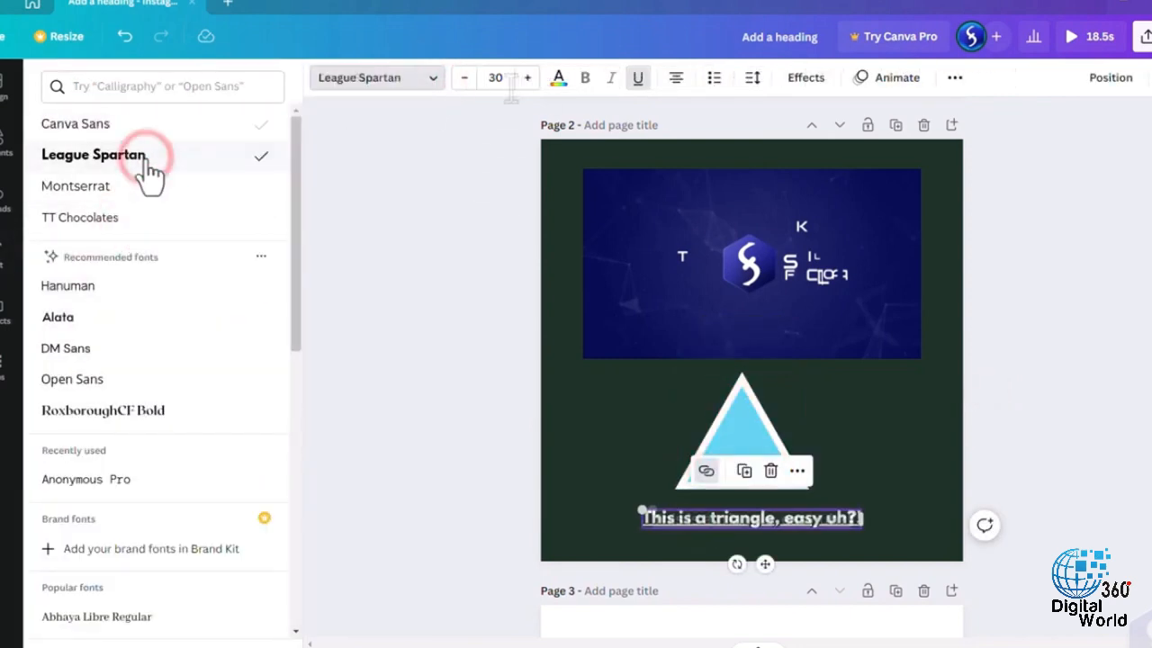
{"action": "left_click", "coordinate": [76, 123]}
{"action": "left_click", "coordinate": [530, 77]}
{"action": "left_click", "coordinate": [530, 77]}
{"action": "left_click", "coordinate": [529, 78]}
{"action": "left_click", "coordinate": [529, 78]}
{"action": "left_click", "coordinate": [529, 78]}
{"action": "left_click", "coordinate": [530, 78]}
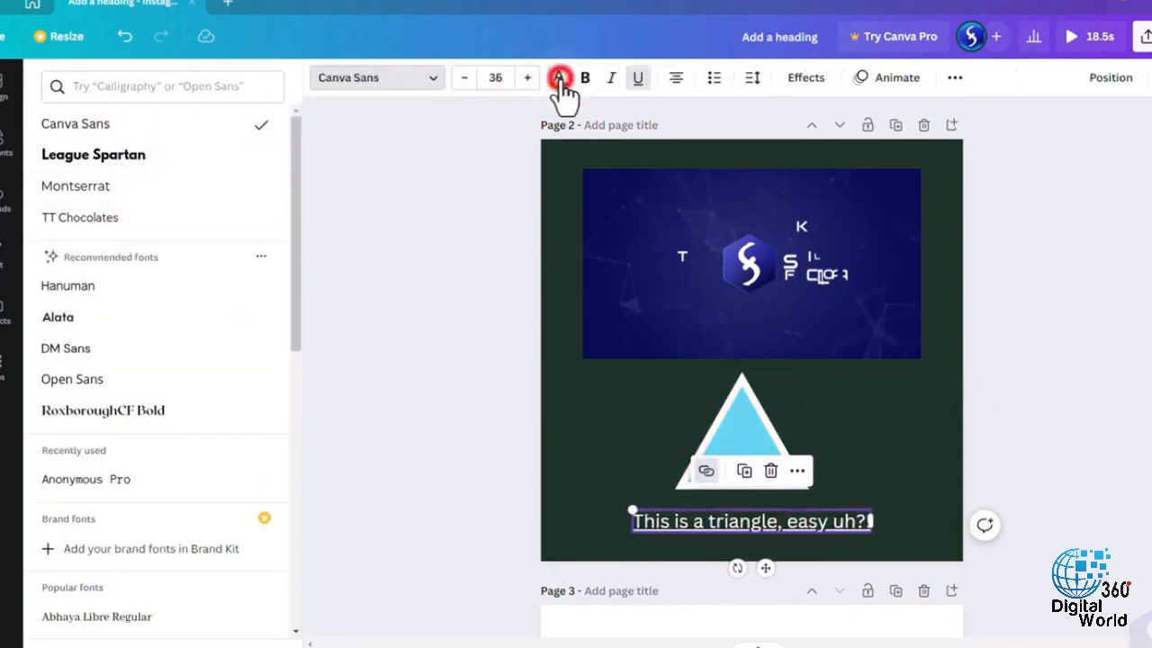
- Color the triangle's caption yellow and try toggling bold, italic, underline and a bulleted list on it
{"action": "left_click", "coordinate": [558, 78]}
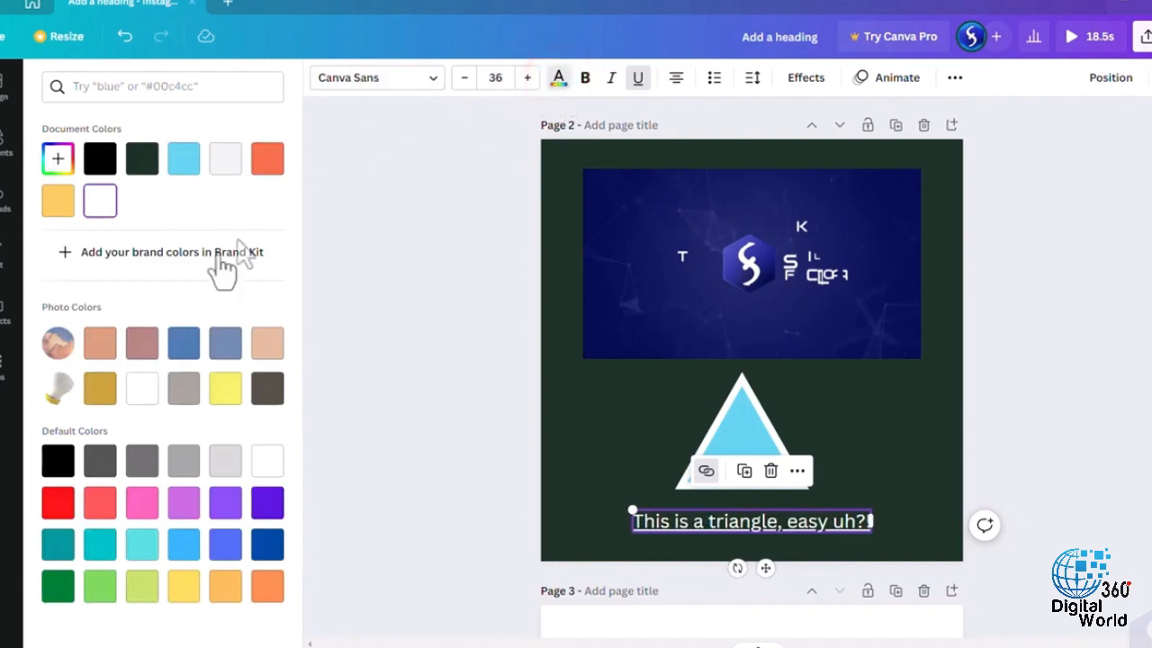
{"action": "left_click", "coordinate": [585, 80]}
{"action": "left_click", "coordinate": [611, 79]}
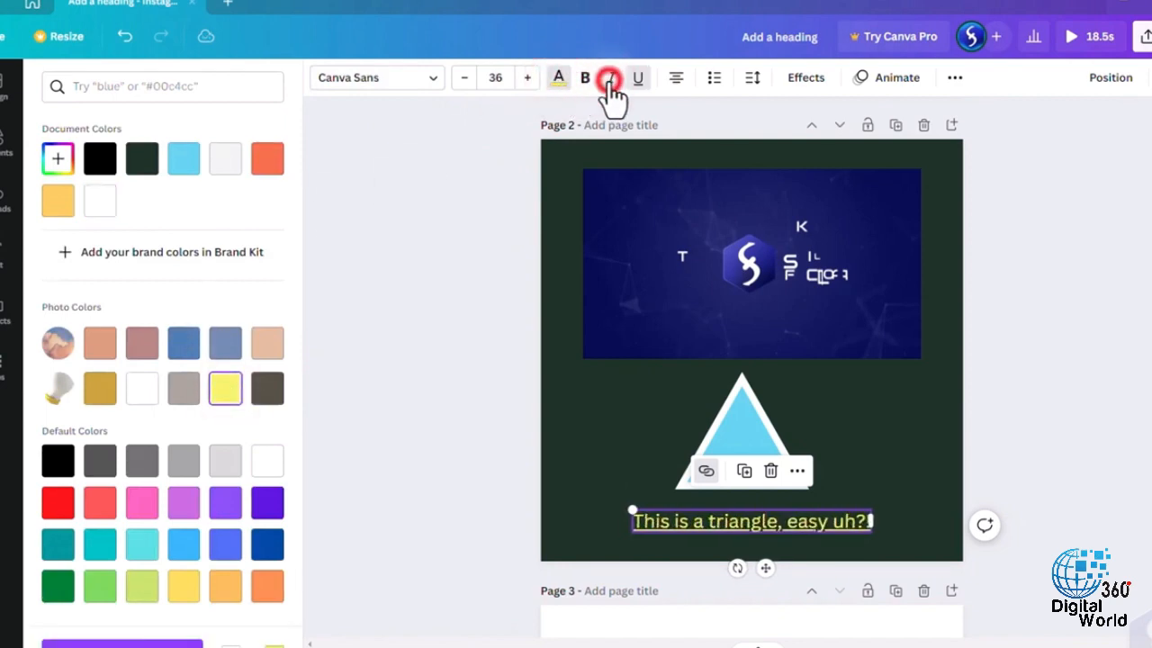
{"action": "left_click", "coordinate": [636, 79]}
{"action": "left_click", "coordinate": [716, 79]}
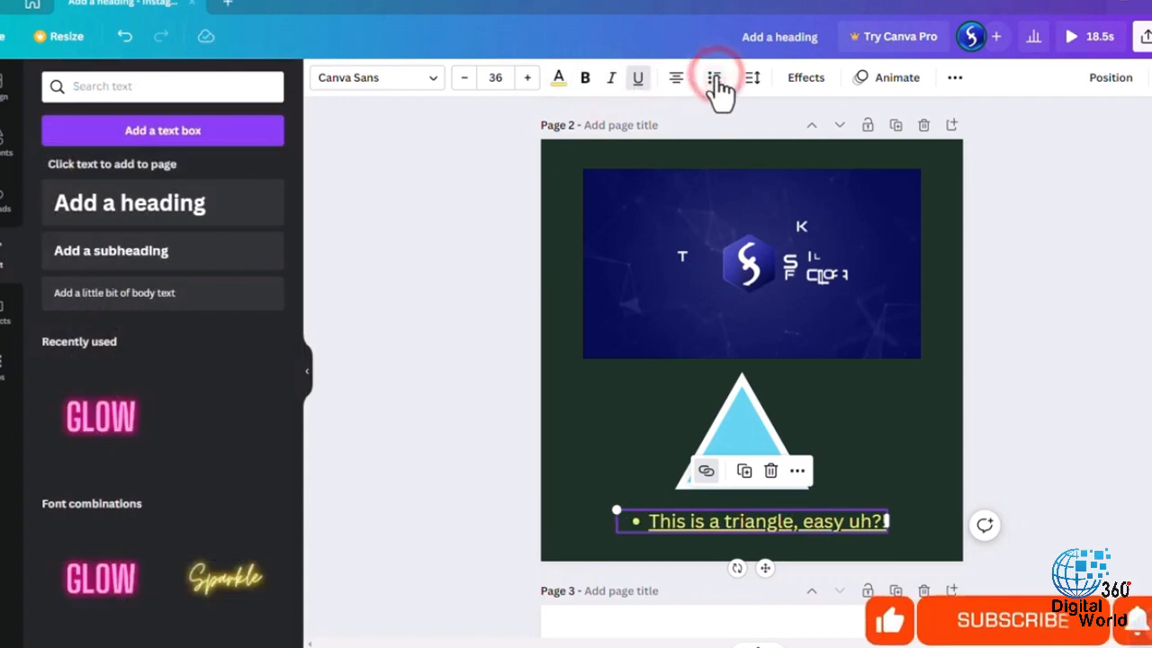
{"action": "left_click", "coordinate": [717, 88]}
- Try uppercase lettering and a lowered transparency setting on the triangle's caption
{"action": "left_click", "coordinate": [955, 79]}
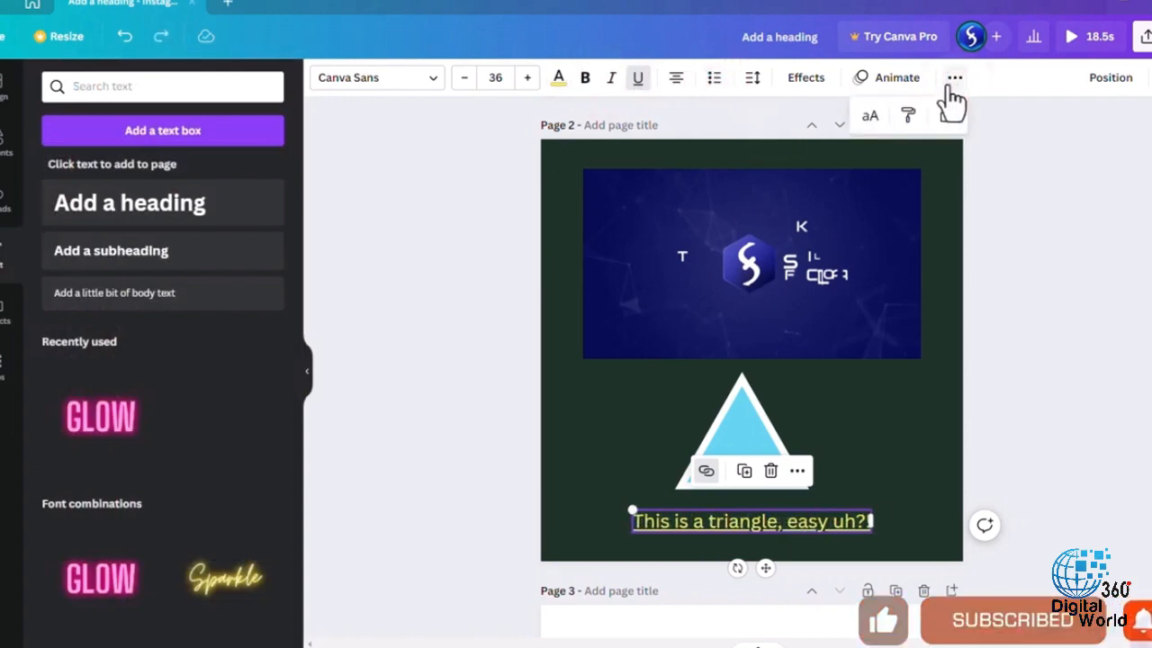
{"action": "left_click", "coordinate": [871, 119]}
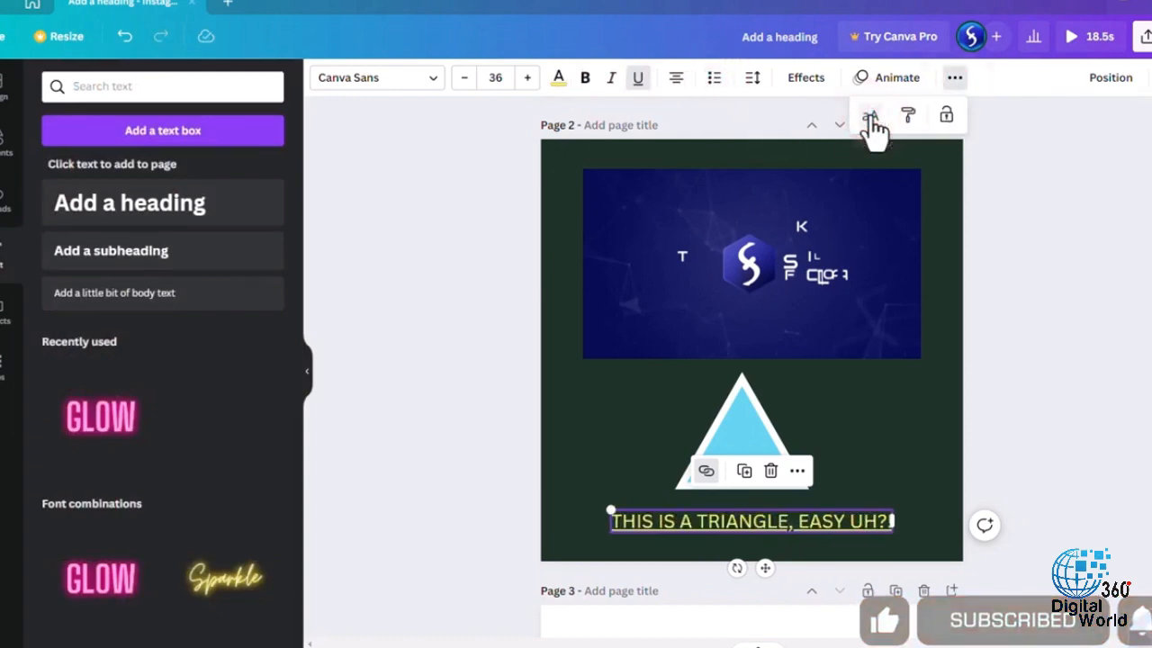
{"action": "left_click", "coordinate": [871, 119]}
{"action": "left_click", "coordinate": [1140, 79]}
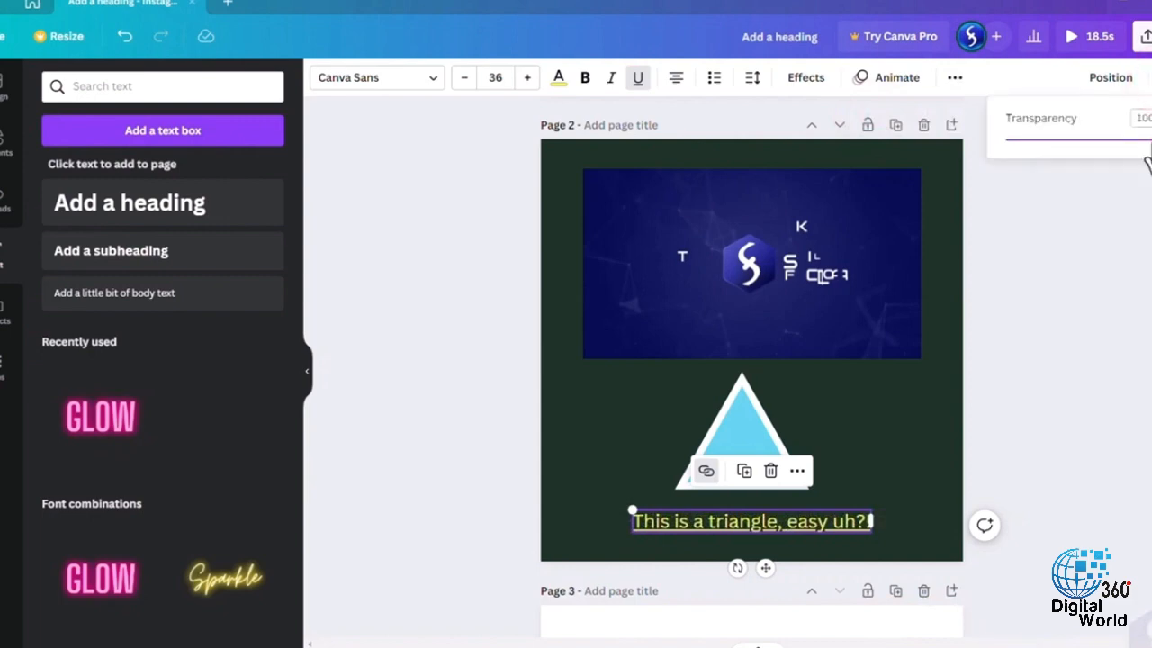
{"action": "left_click_drag", "start_coordinate": [1147, 140], "coordinate": [1042, 140]}
- Lock the triangle's caption and try to move it, unlock it again, and center it under the triangle
{"action": "left_click", "coordinate": [958, 79]}
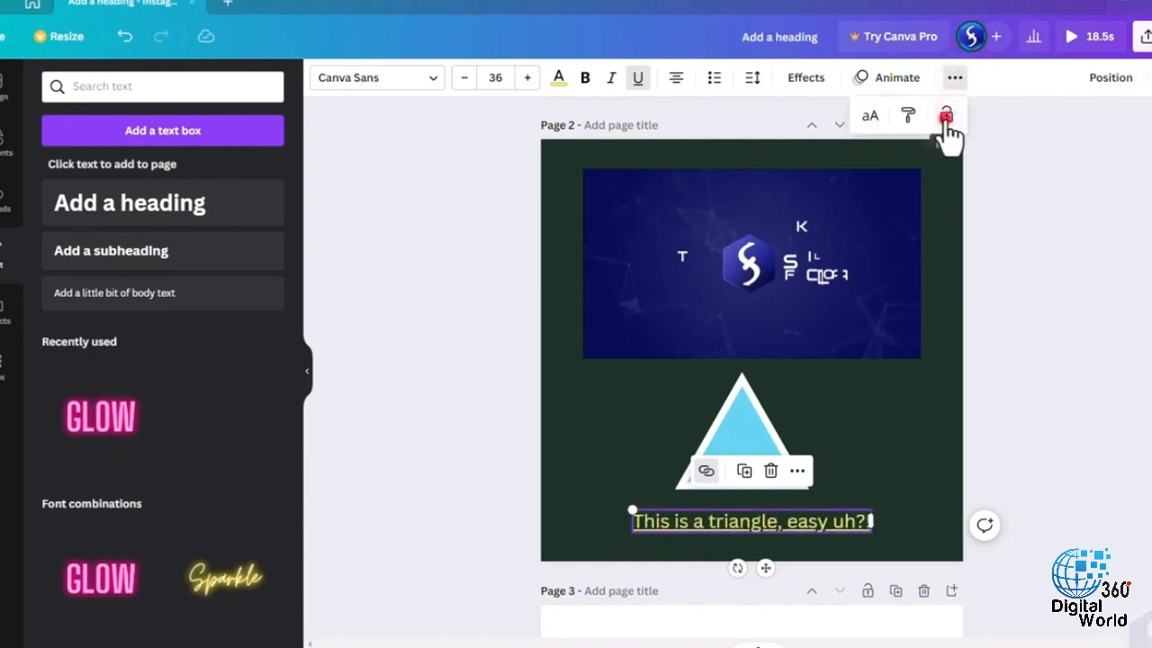
{"action": "left_click", "coordinate": [946, 120]}
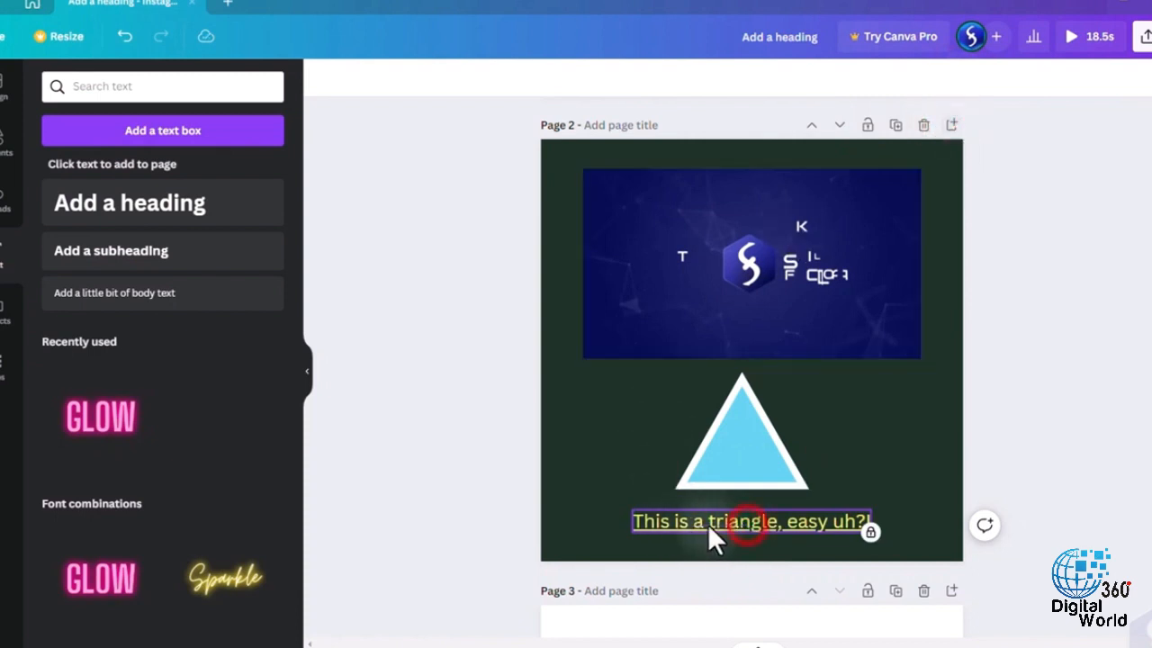
{"action": "left_click_drag", "start_coordinate": [783, 519], "coordinate": [717, 518]}
{"action": "left_click", "coordinate": [870, 532]}
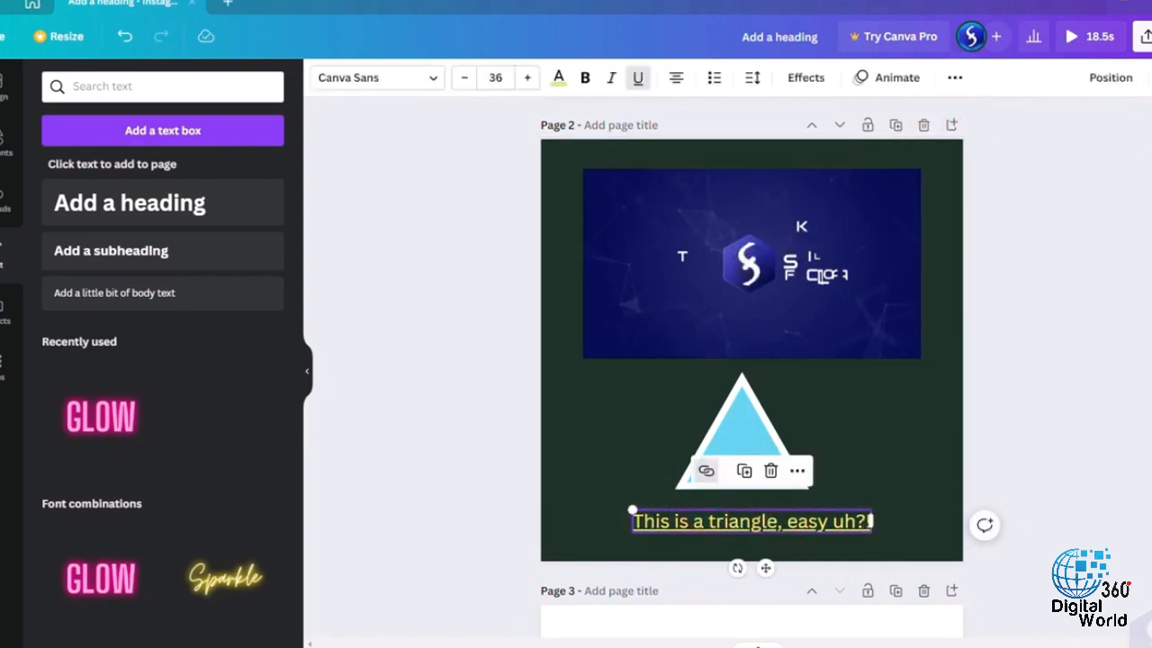
{"action": "mouse_move", "coordinate": [783, 539]}
{"action": "left_mouse_down"}
{"action": "mouse_move", "coordinate": [739, 528]}
{"action": "mouse_move", "coordinate": [779, 533]}
{"action": "left_mouse_up"}
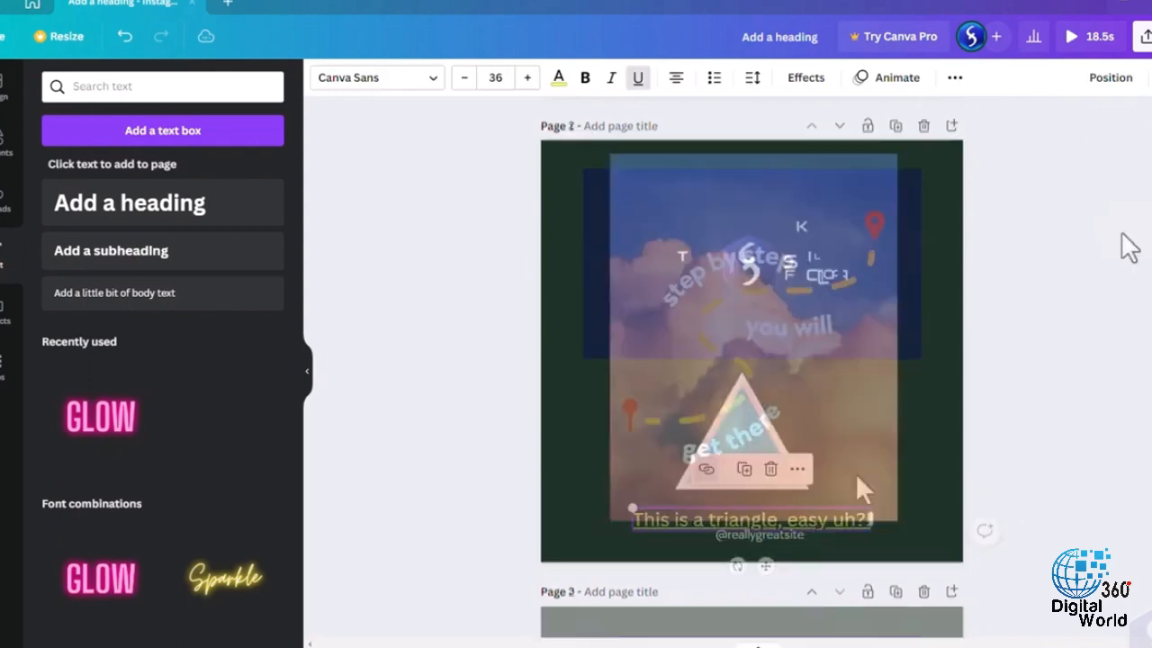
- Try brightness -32, contrast 23 and saturation -29 on the cloud photo on page 1
{"action": "left_click", "coordinate": [783, 191]}
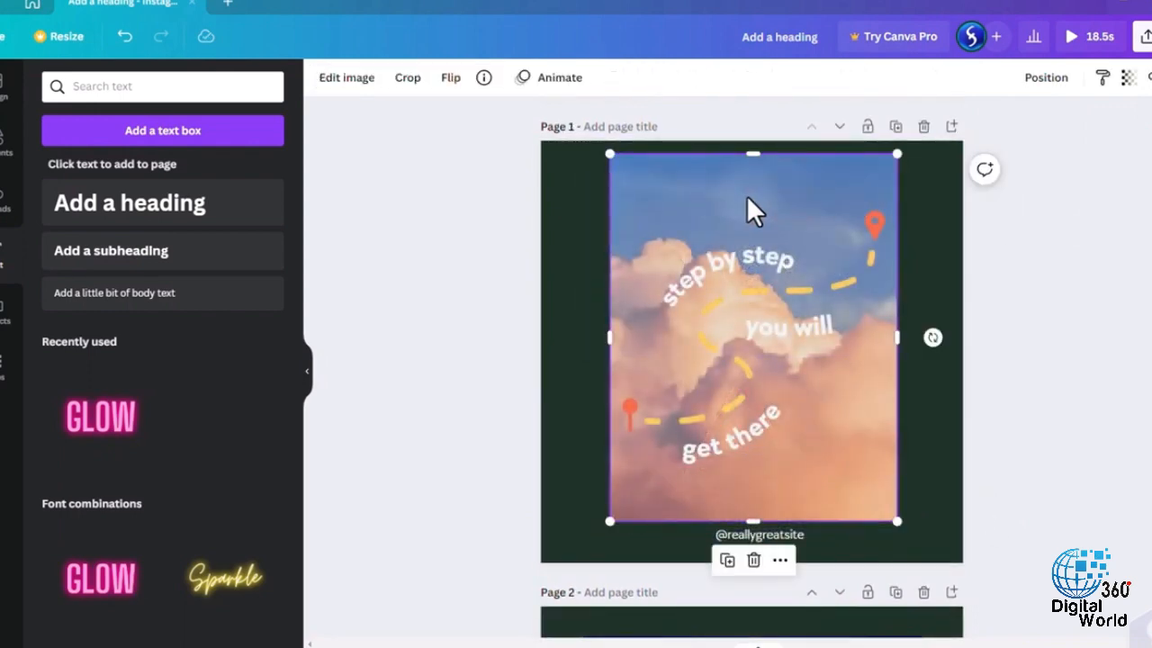
{"action": "left_click", "coordinate": [360, 87]}
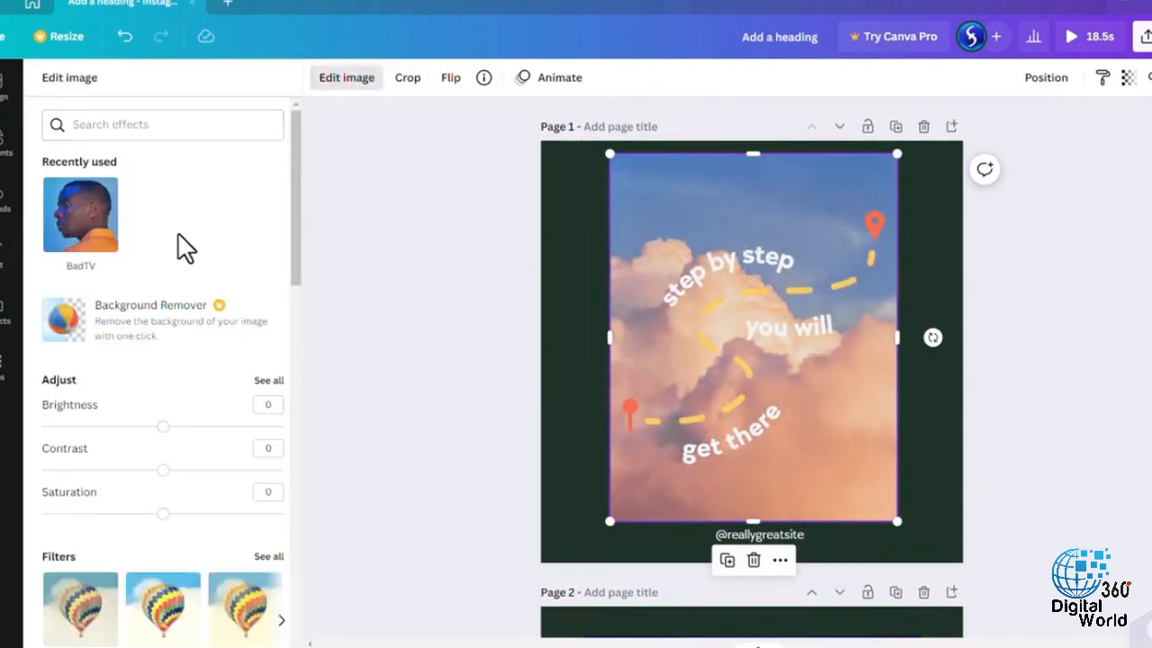
{"action": "scroll", "coordinate": [189, 288], "scroll_direction": "down", "scroll_amount": 3}
{"action": "left_click_drag", "start_coordinate": [164, 272], "coordinate": [125, 272]}
{"action": "left_click_drag", "start_coordinate": [163, 315], "coordinate": [195, 315]}
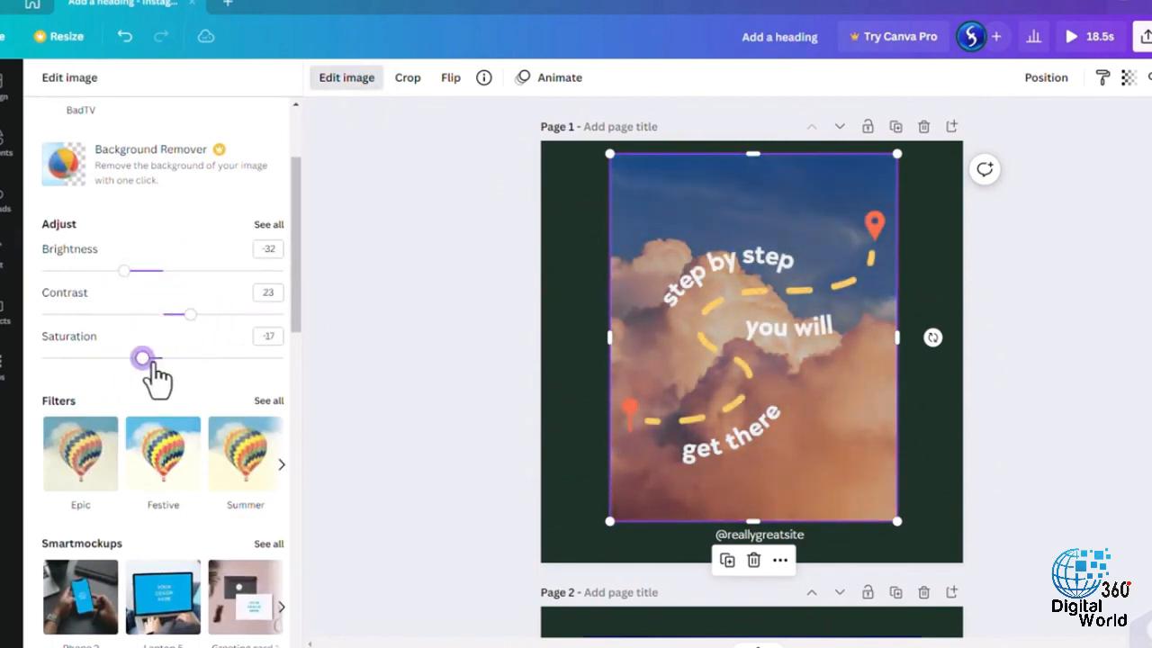
- Try the Afterglow filter and the Phone 2 smartmockup on the cloud photo, and undo the mockup
{"action": "scroll", "coordinate": [192, 336], "scroll_direction": "down", "scroll_amount": 3}
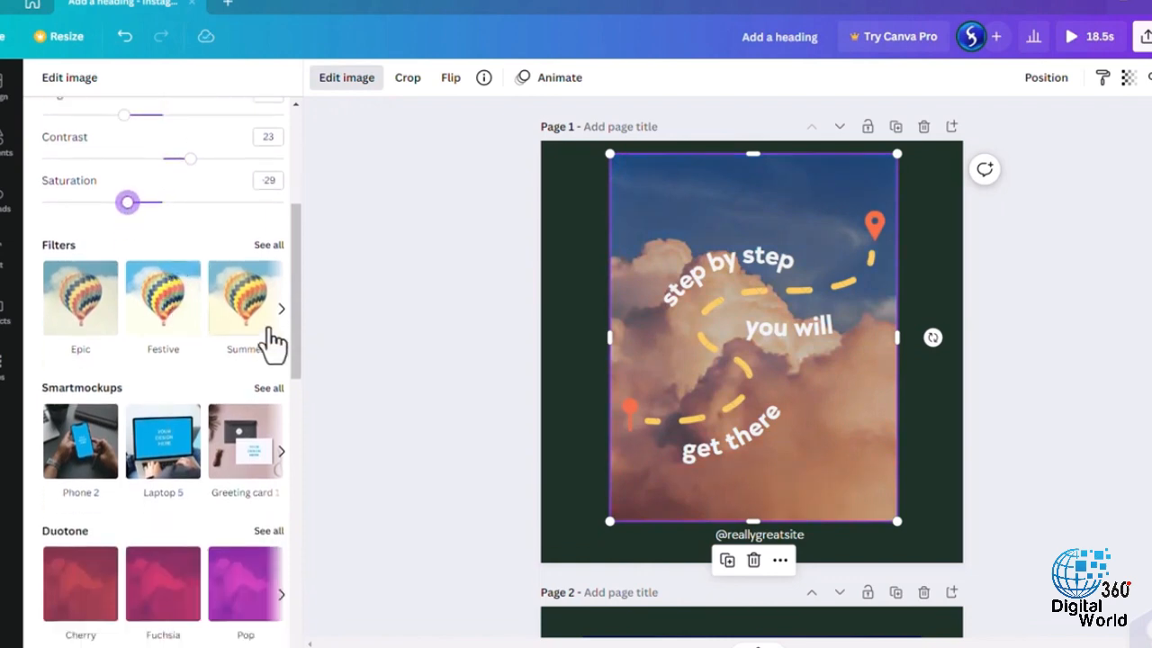
{"action": "left_click", "coordinate": [281, 311]}
{"action": "left_click", "coordinate": [171, 319]}
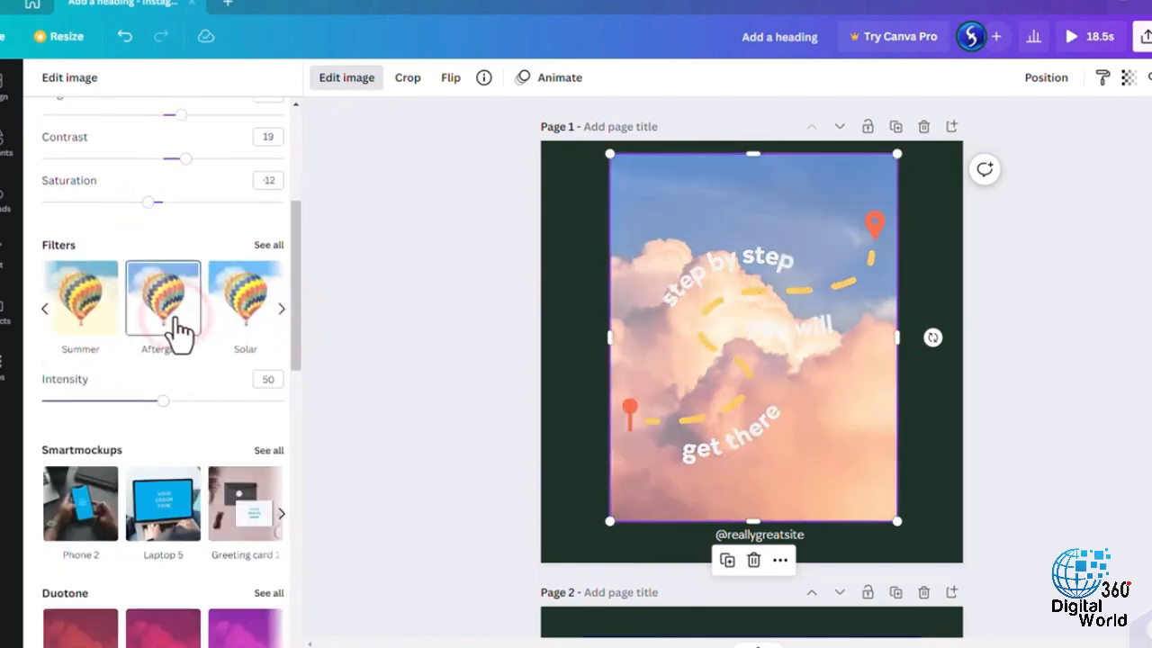
{"action": "left_click", "coordinate": [72, 441]}
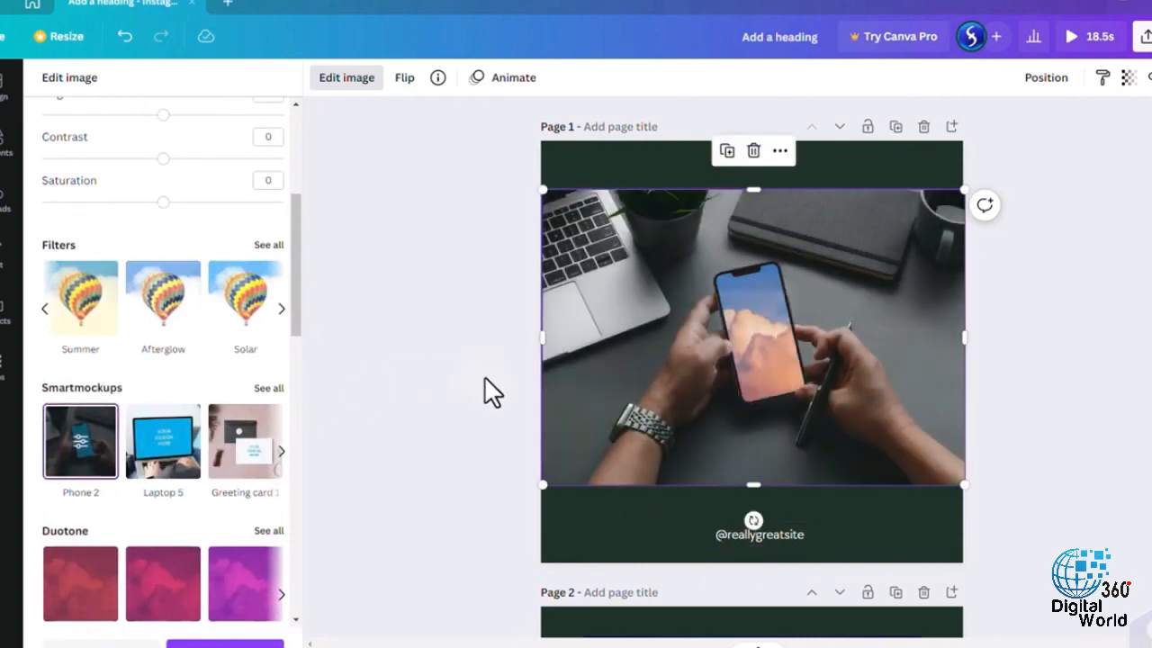
{"action": "key", "text": "ctrl+z"}
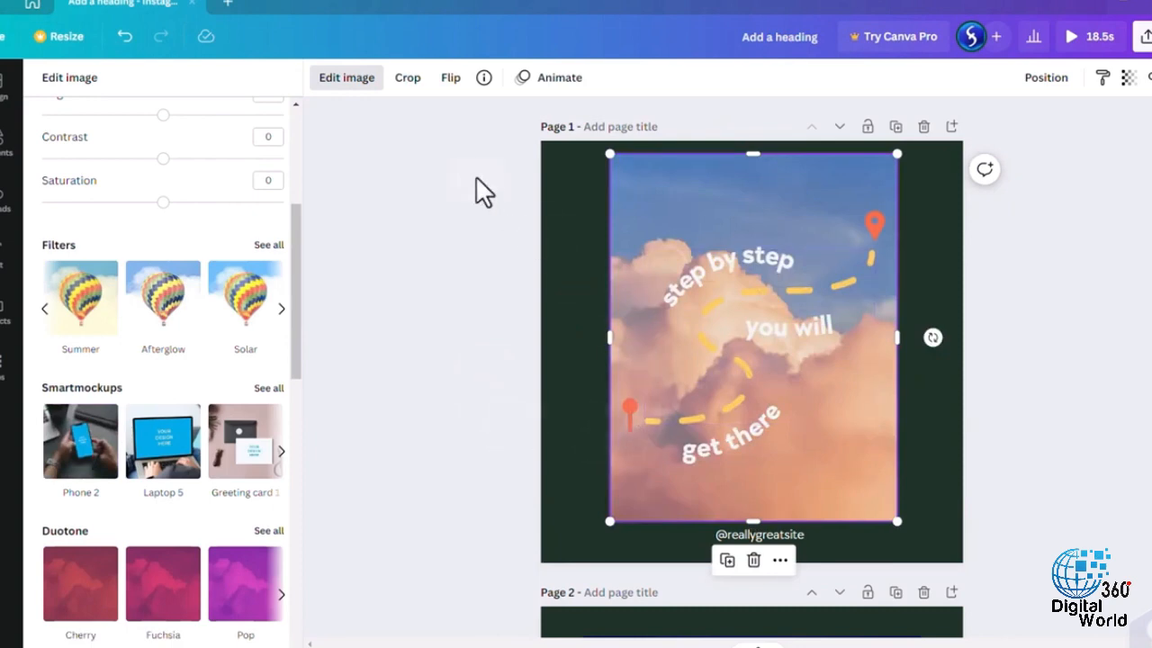
- Crop the cloud photo on page 1 by trimming a strip off its upper and lower edges
{"action": "left_click", "coordinate": [417, 74]}
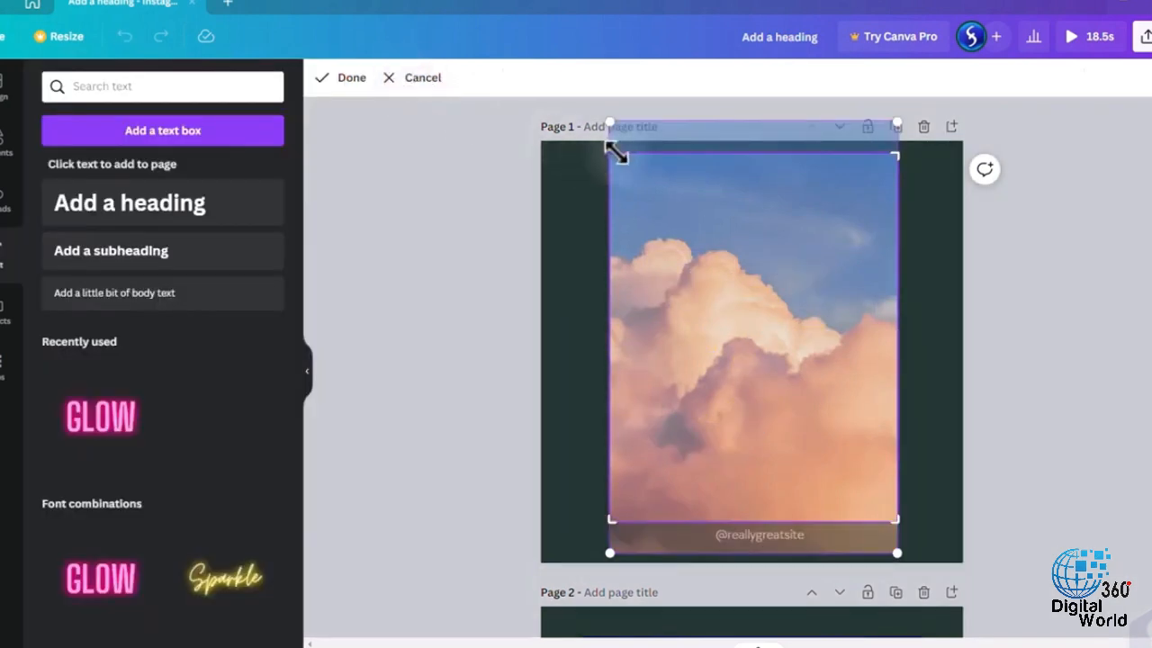
{"action": "left_click_drag", "start_coordinate": [617, 152], "coordinate": [606, 231]}
{"action": "left_click_drag", "start_coordinate": [891, 230], "coordinate": [896, 177]}
{"action": "left_click_drag", "start_coordinate": [895, 519], "coordinate": [918, 484]}
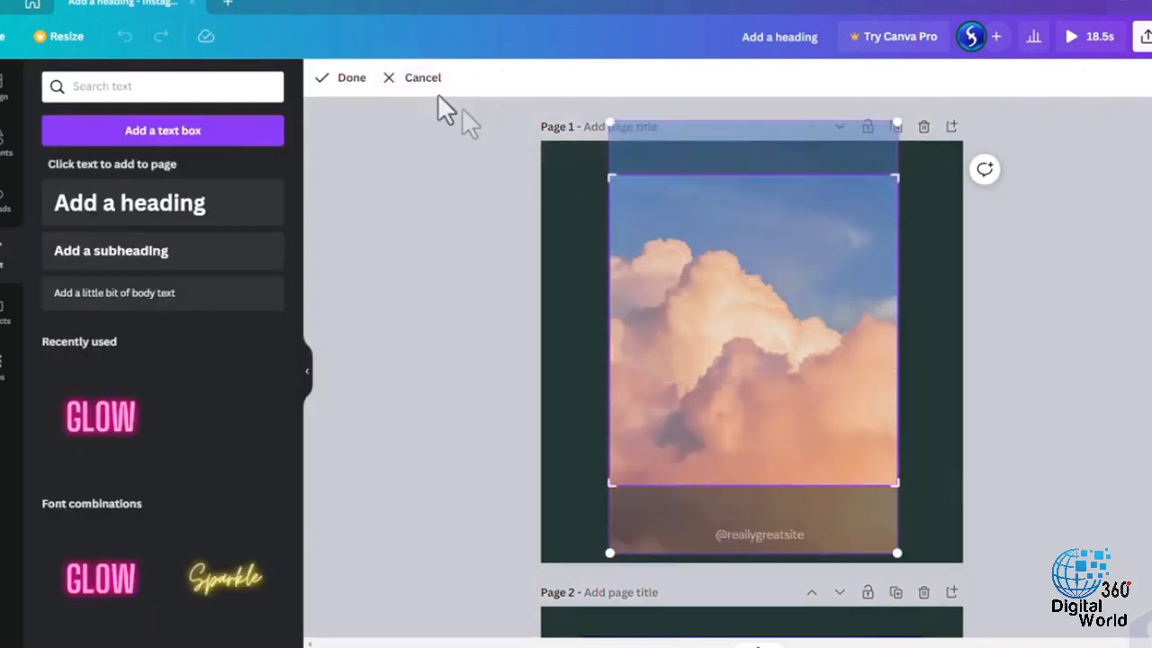
{"action": "left_click", "coordinate": [335, 89]}
- Try flipping the cloud photo horizontally and vertically, returning it to its original orientation
{"action": "left_click", "coordinate": [452, 79]}
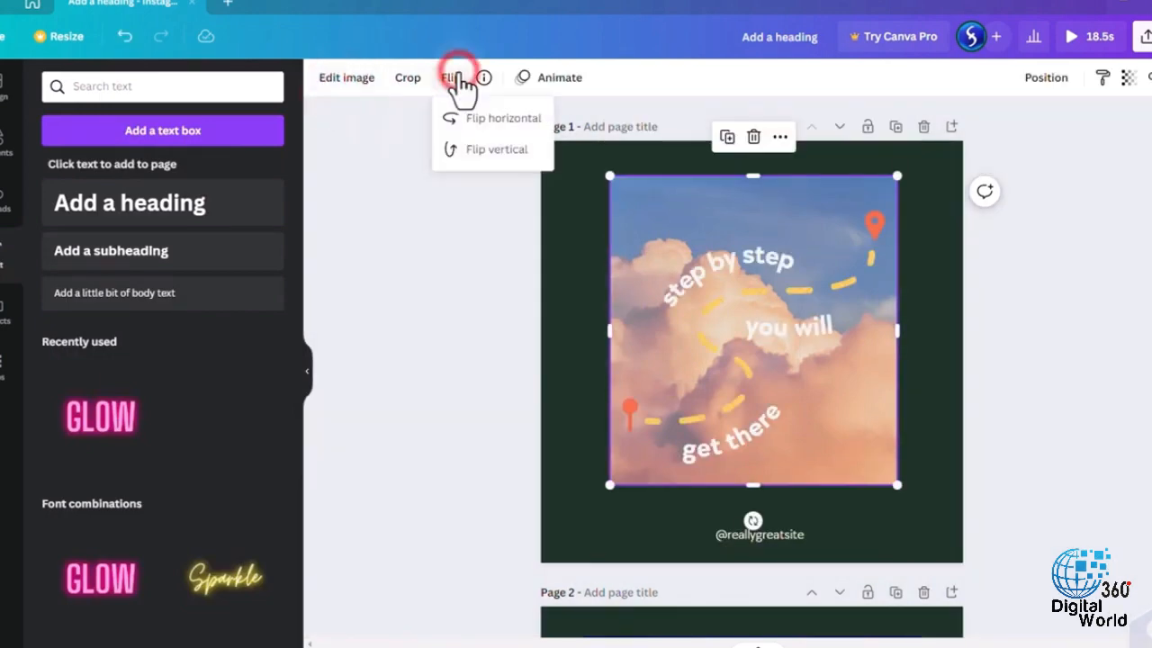
{"action": "left_click", "coordinate": [483, 135]}
{"action": "left_click", "coordinate": [472, 120]}
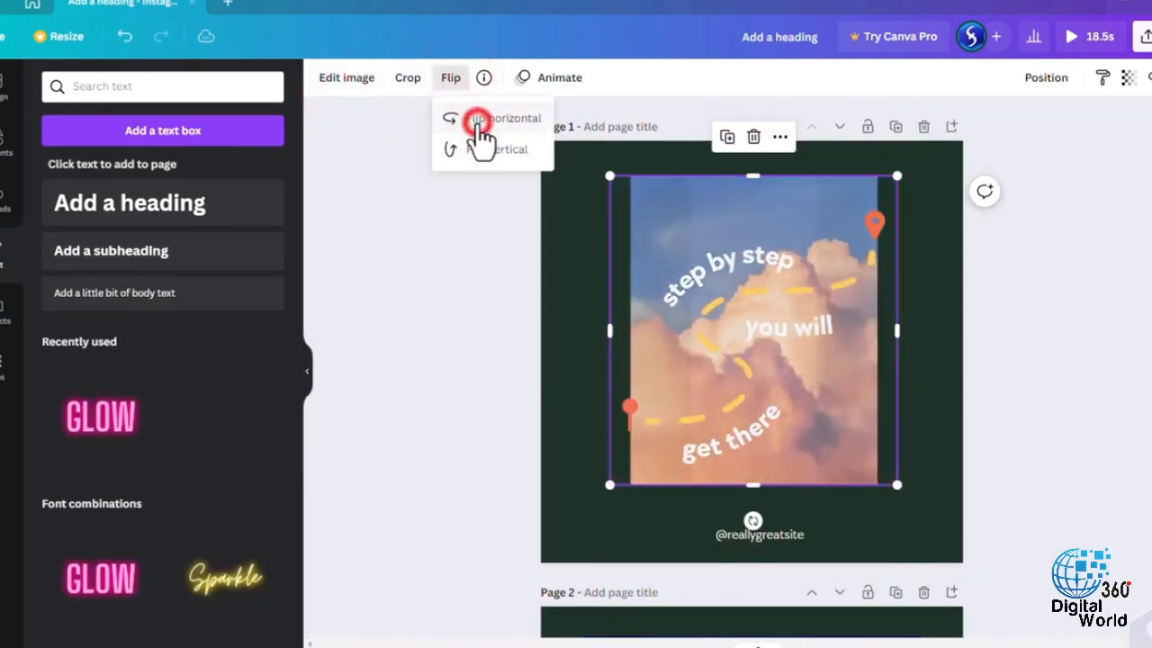
{"action": "left_click", "coordinate": [477, 151]}
{"action": "left_click", "coordinate": [477, 150]}
- Try light blue as the background color of page 1, and return to dark green
{"action": "left_click", "coordinate": [361, 289]}
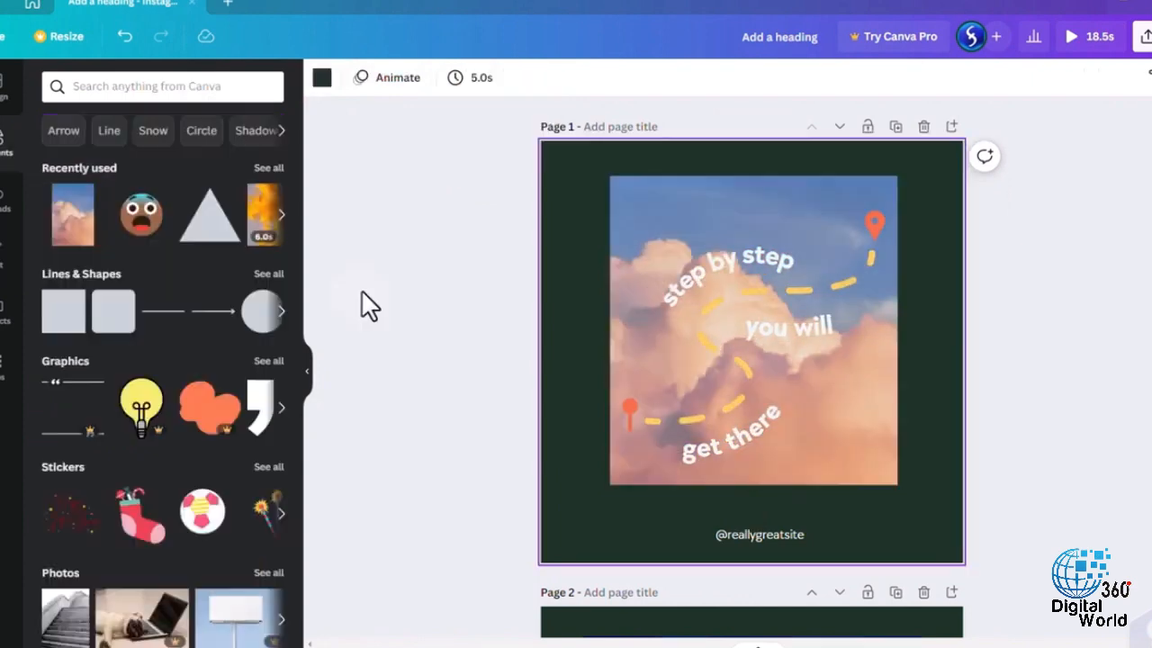
{"action": "left_click", "coordinate": [321, 80]}
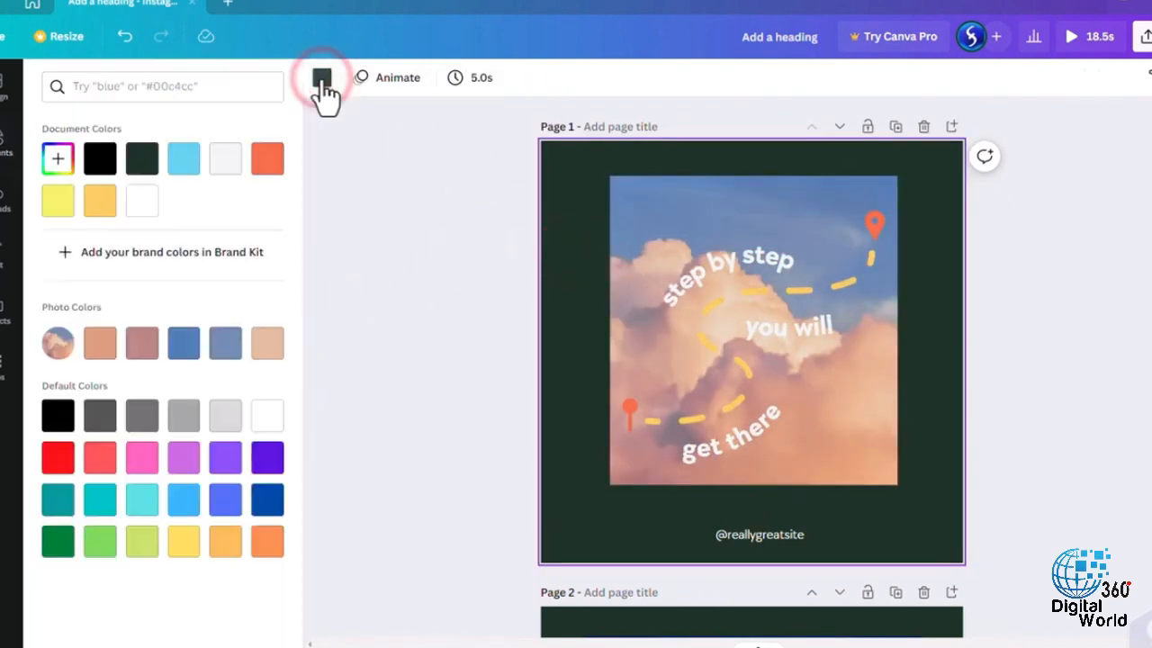
{"action": "left_click", "coordinate": [175, 162]}
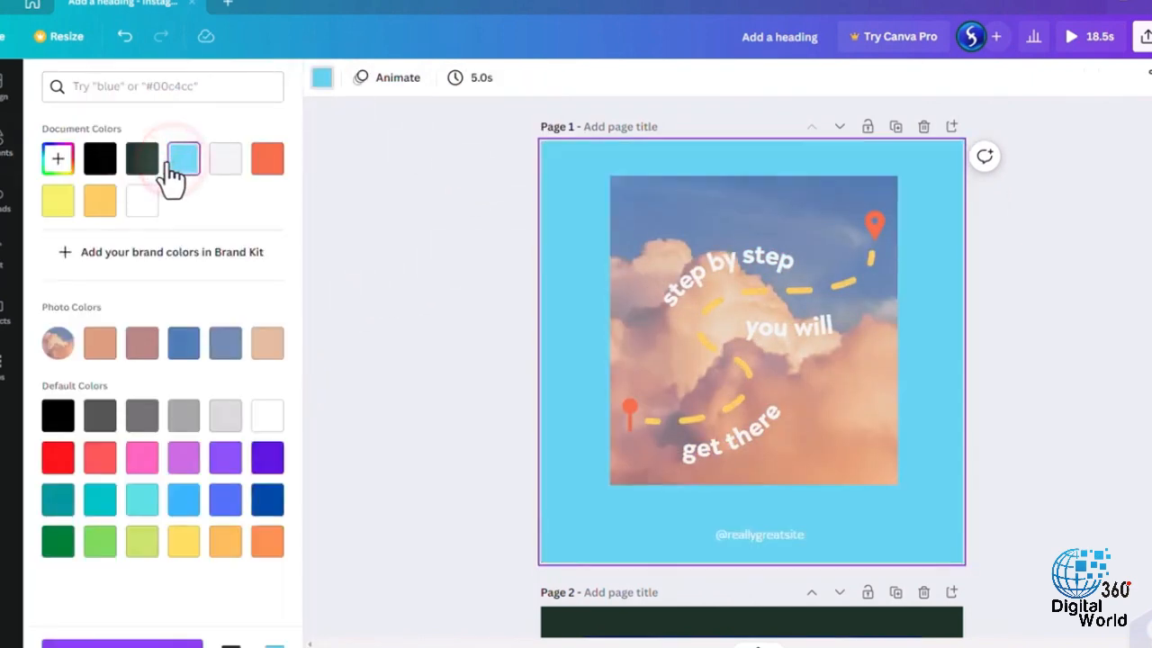
{"action": "left_click", "coordinate": [146, 162]}
- Set the timing of page 1 to 3.0 seconds, and try moving the page down one place and back up
{"action": "left_click", "coordinate": [471, 81]}
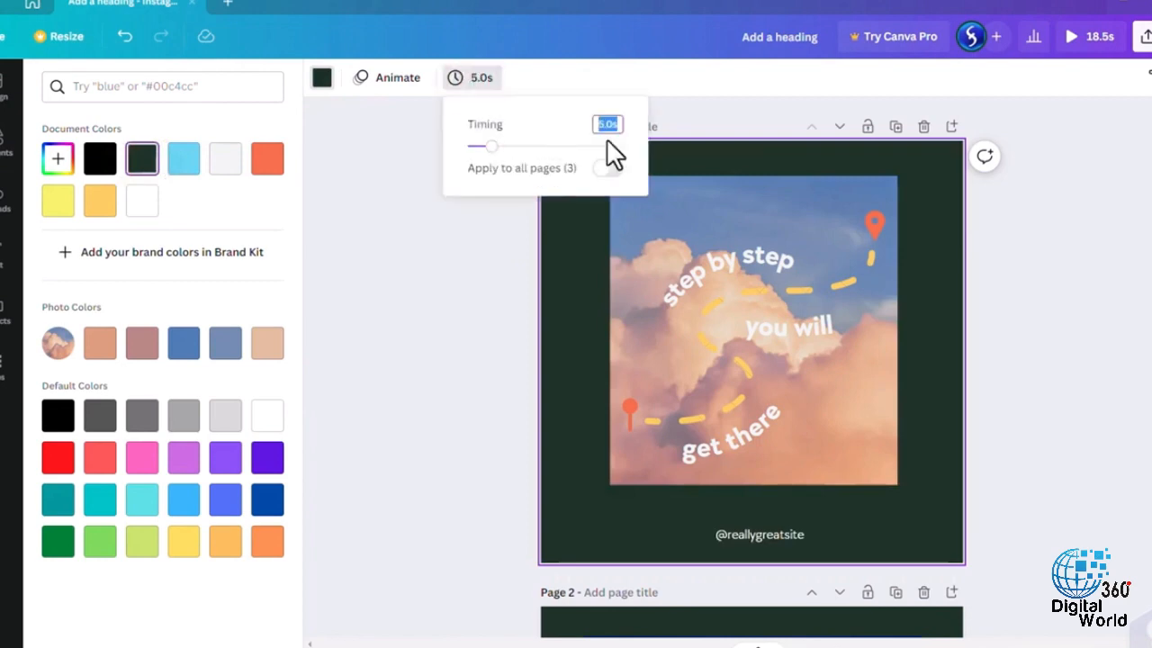
{"action": "left_click", "coordinate": [466, 239]}
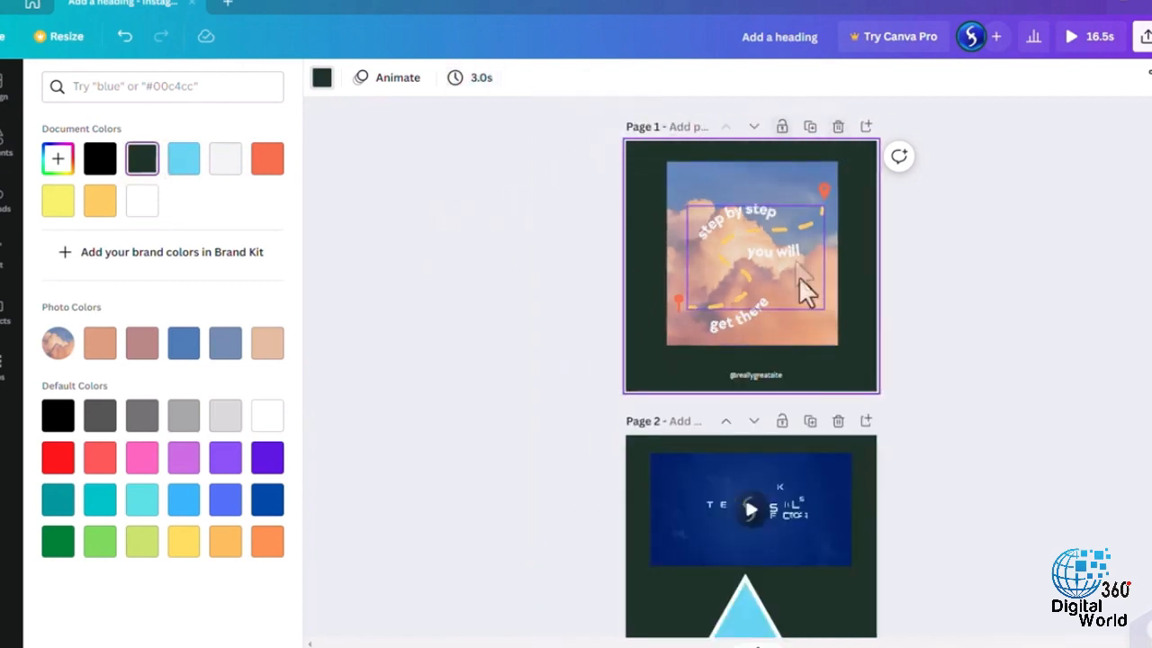
{"action": "left_click", "coordinate": [752, 127]}
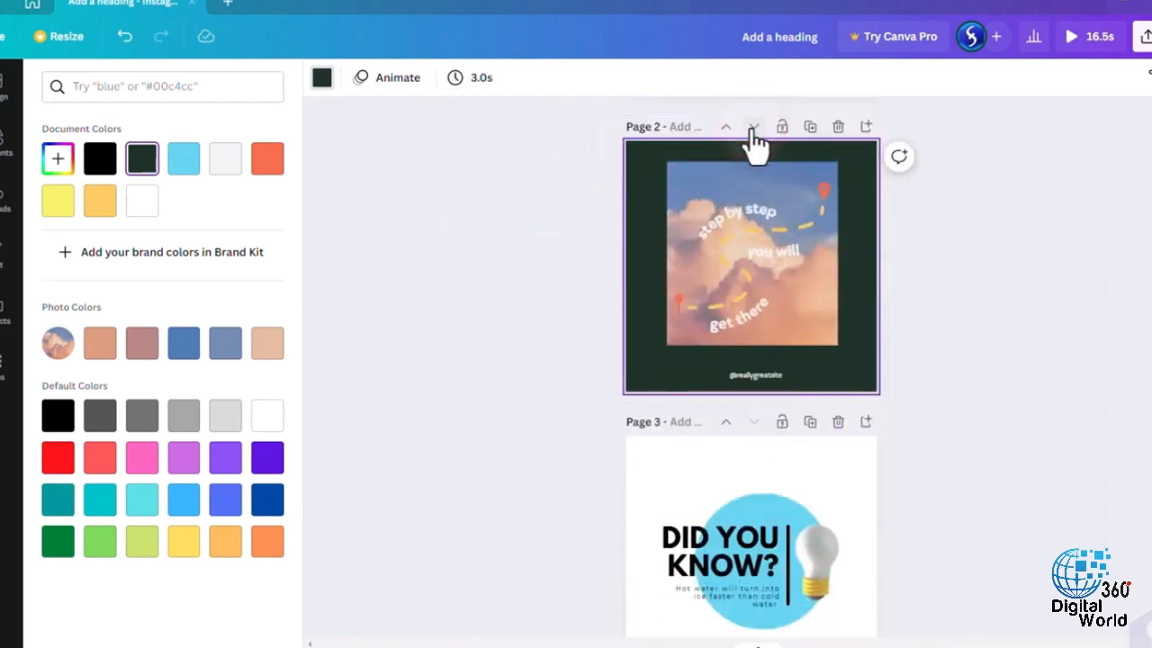
{"action": "left_click", "coordinate": [726, 128]}
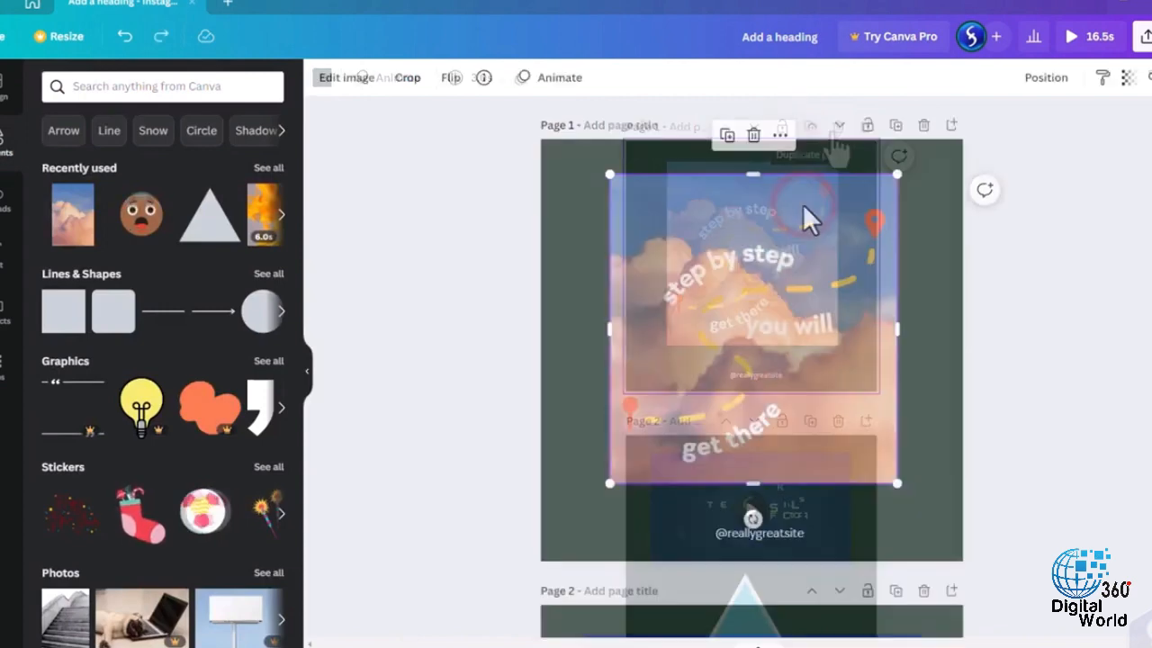
- Try the Pan, Fade and Rise photo animations on the cloud photo
{"action": "left_click", "coordinate": [563, 79]}
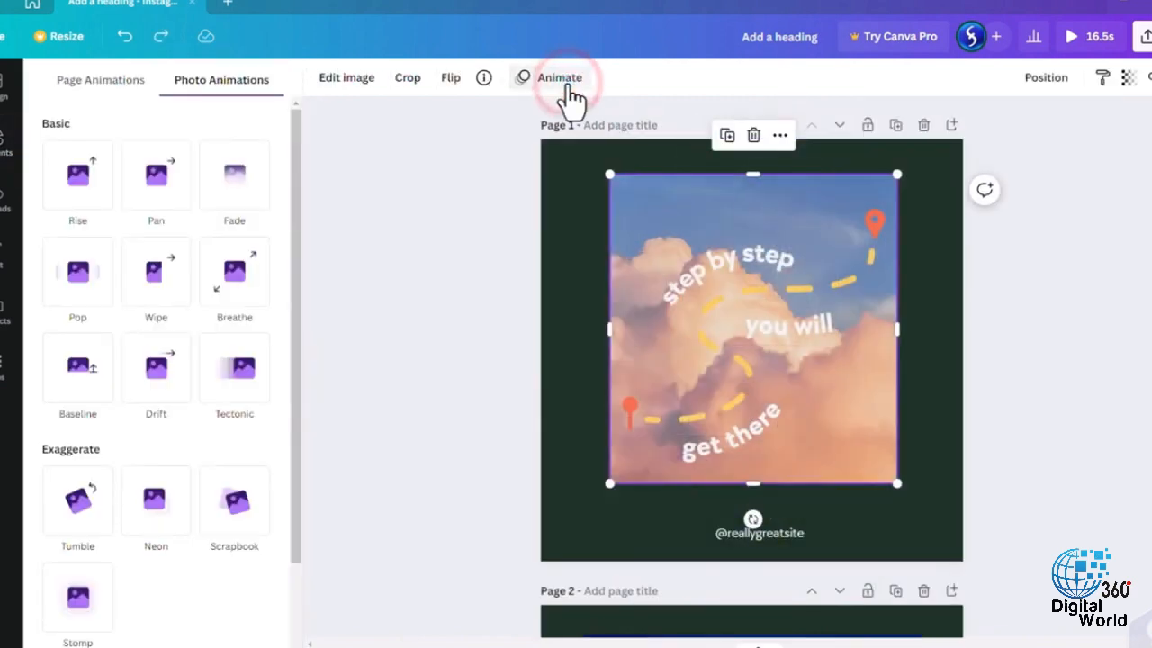
{"action": "left_click", "coordinate": [160, 193]}
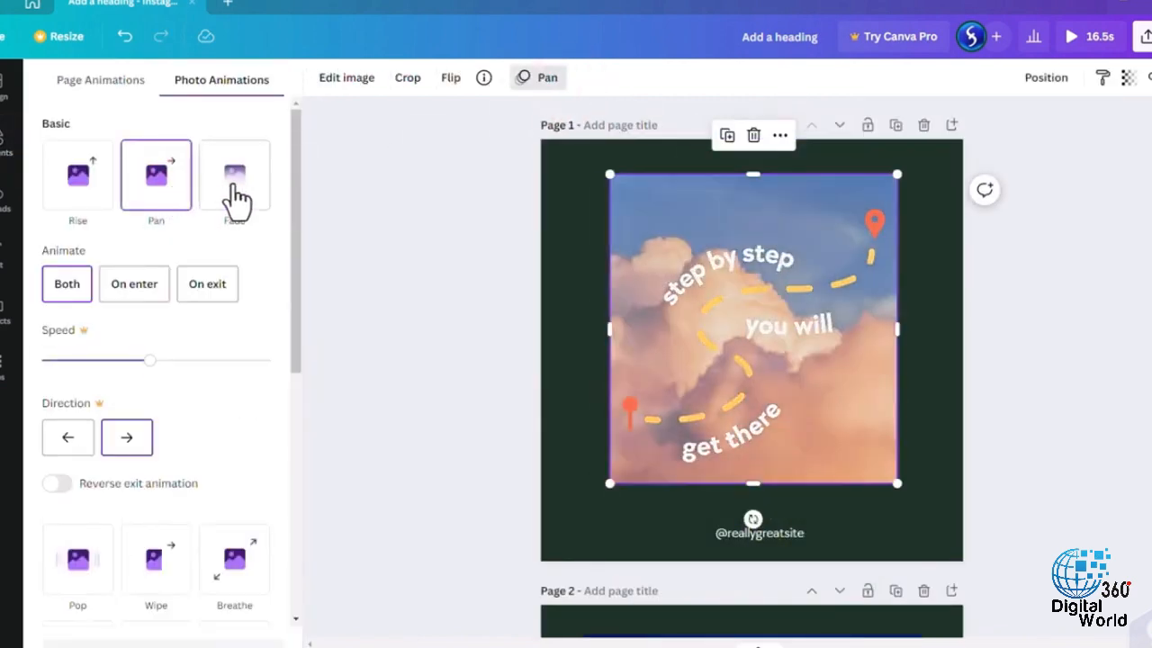
{"action": "left_click", "coordinate": [236, 196]}
{"action": "left_click", "coordinate": [90, 193]}
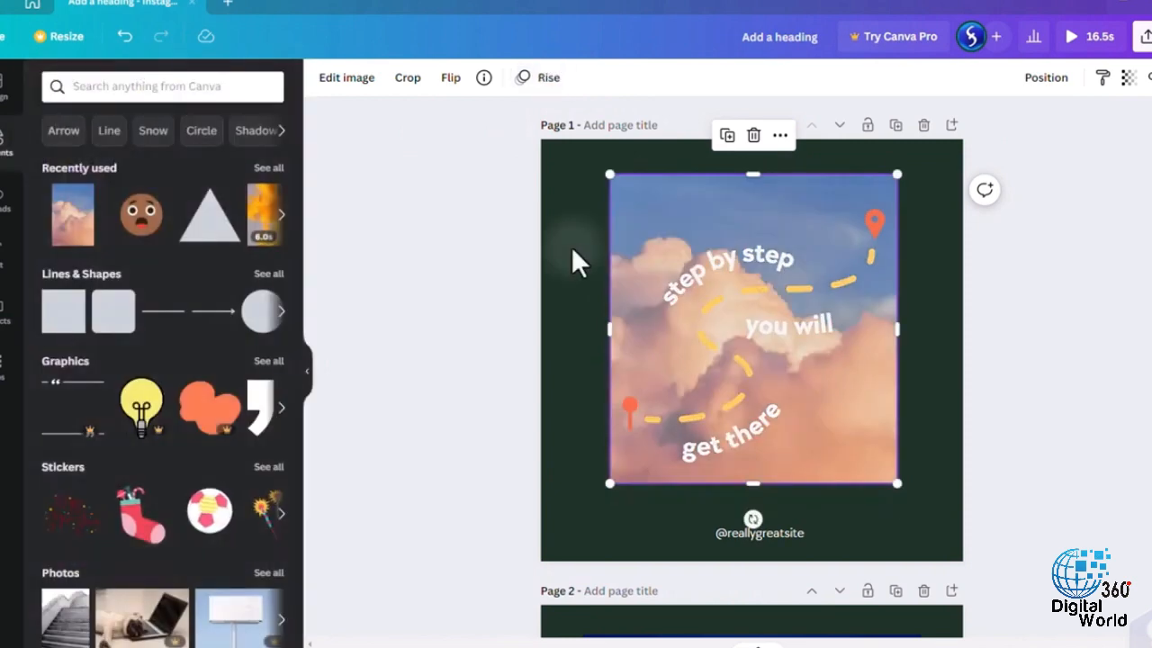
- Apply the Sleek page animation to page 1 after trying Disco, and preview the design
{"action": "left_click", "coordinate": [571, 246]}
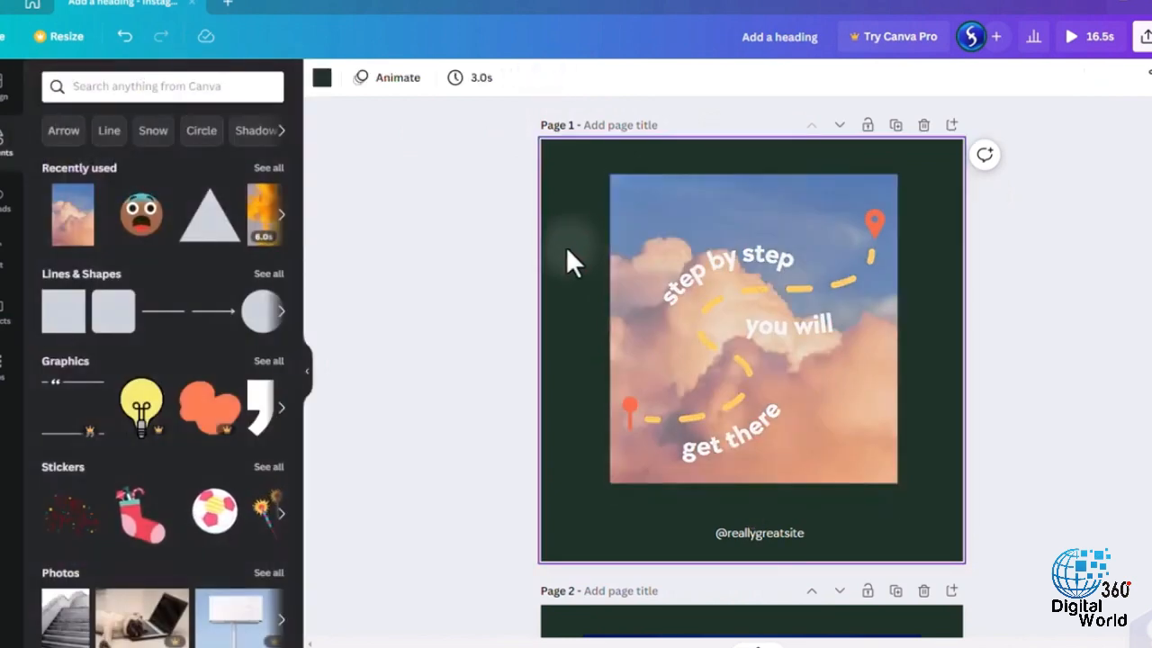
{"action": "left_click", "coordinate": [403, 79]}
{"action": "left_click", "coordinate": [157, 274]}
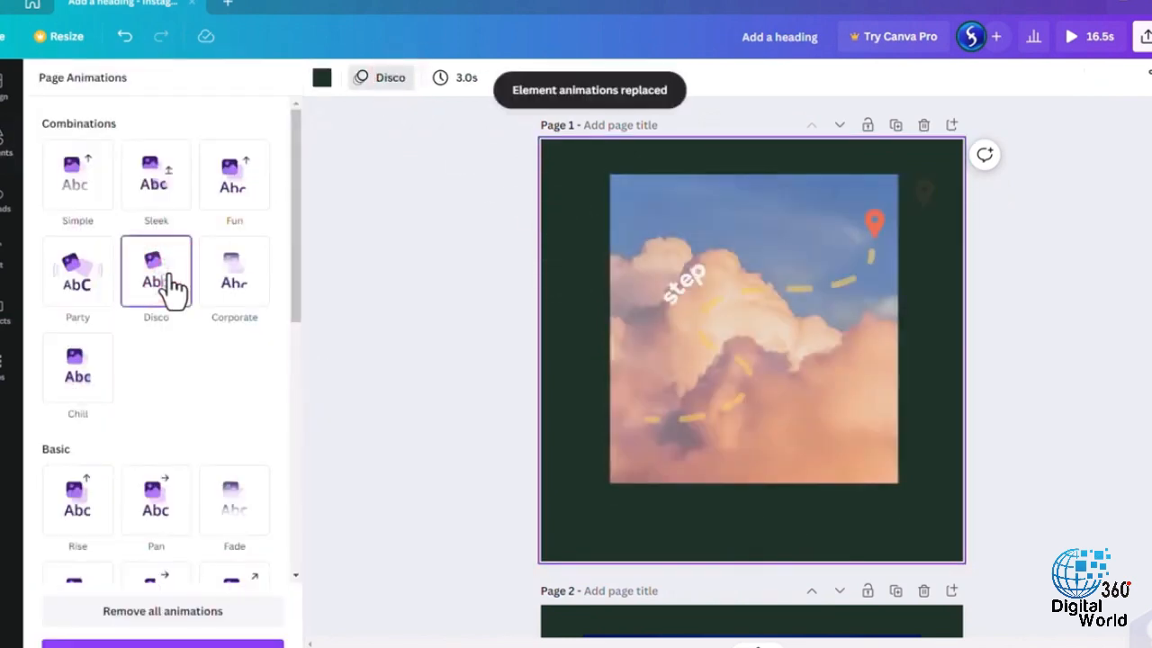
{"action": "left_click", "coordinate": [156, 175]}
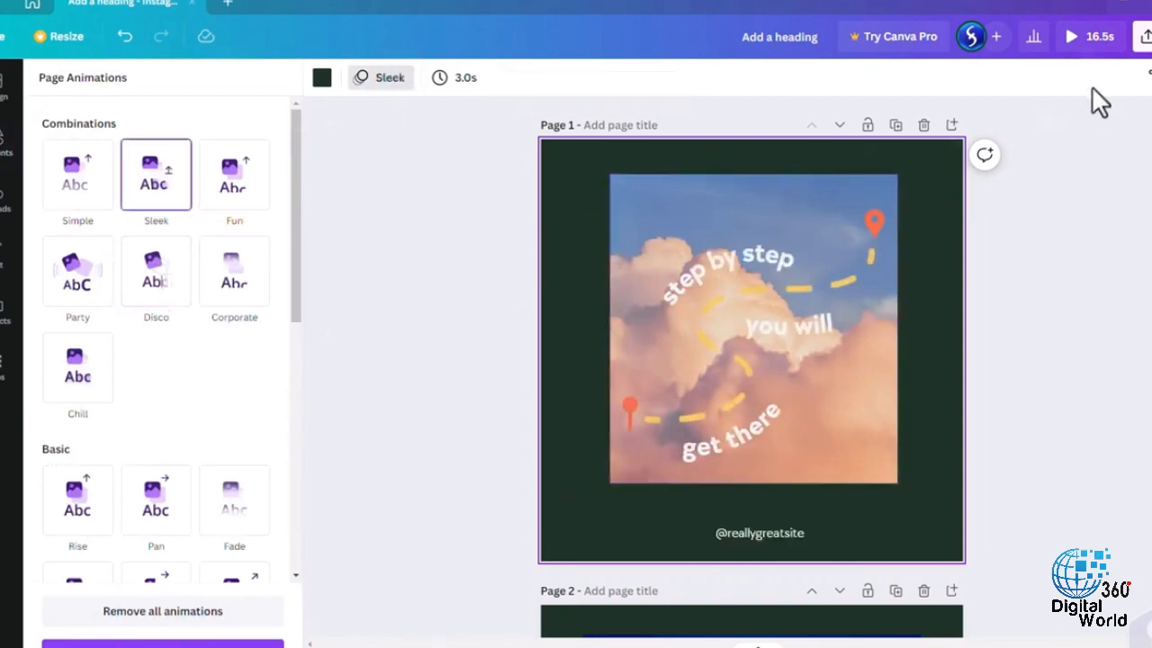
{"action": "left_click", "coordinate": [1092, 37]}
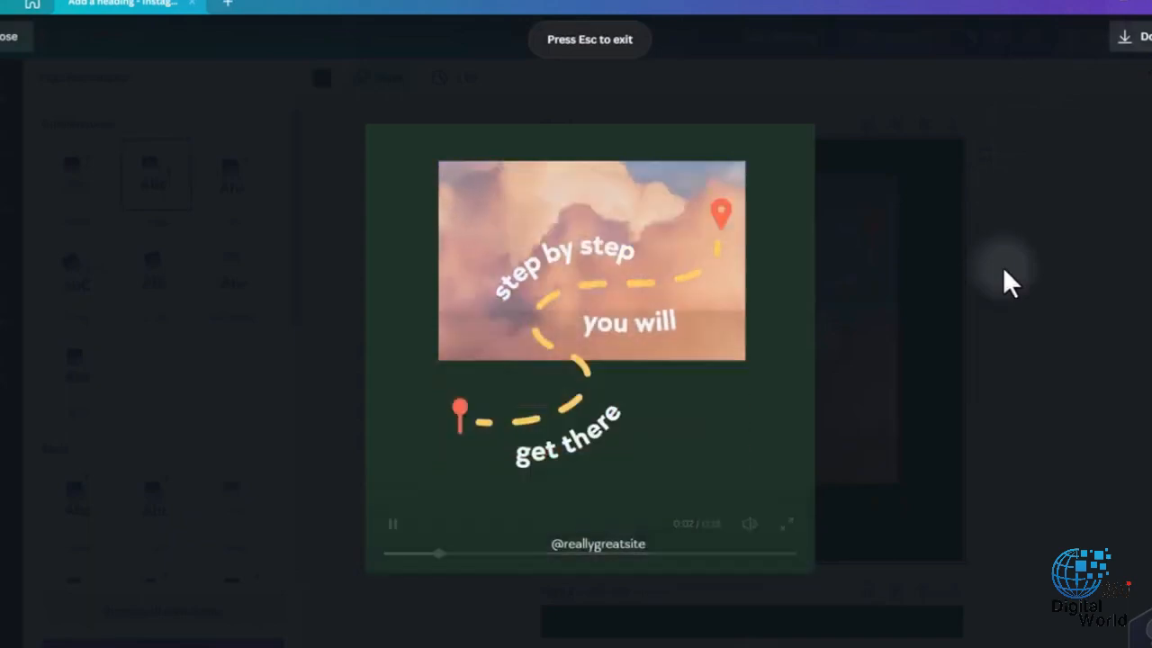
{"action": "key", "text": "Escape"}
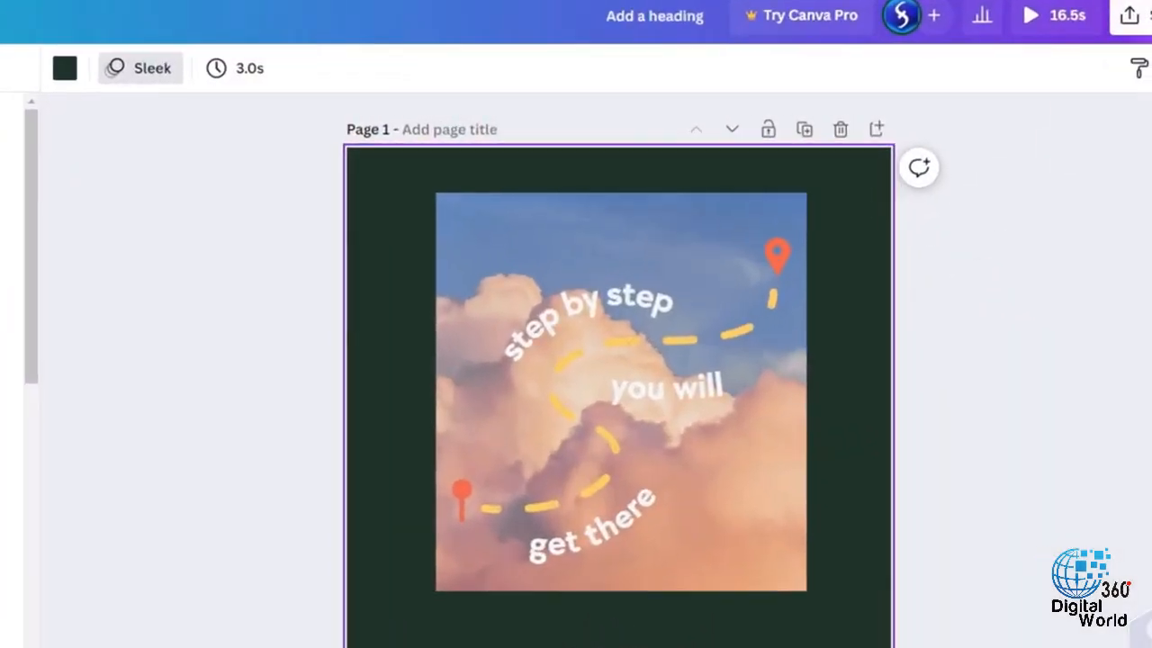
- Open the sharing options and set the design's link access to anyone with the link
{"action": "left_click", "coordinate": [1128, 16]}
{"action": "left_click", "coordinate": [881, 120]}
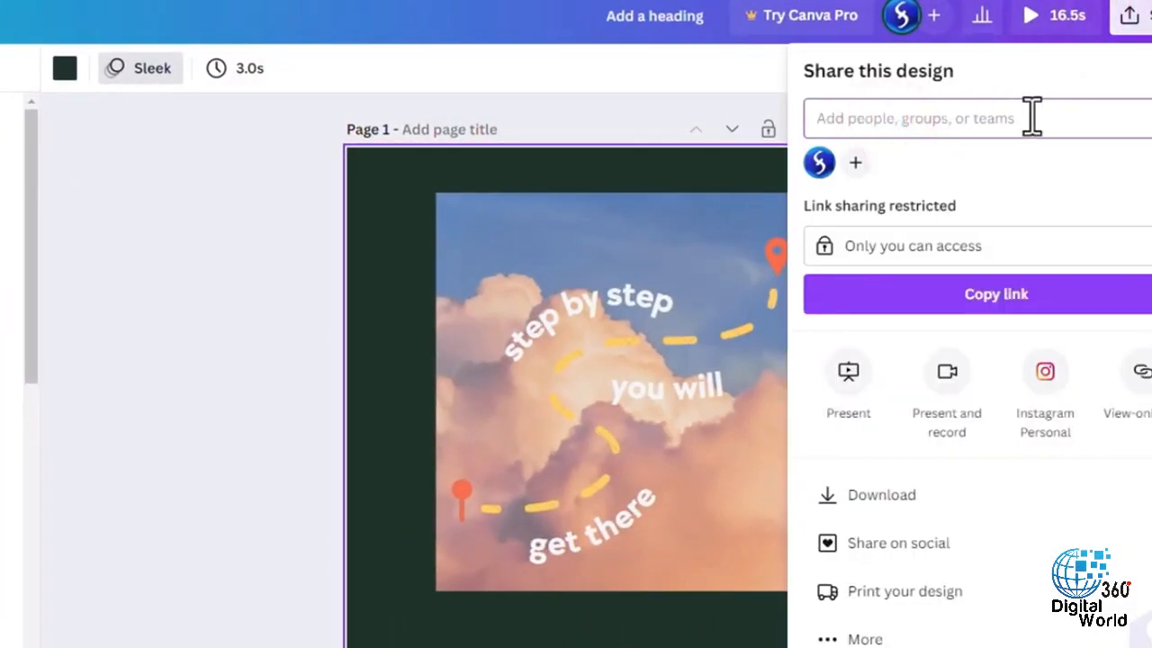
{"action": "left_click", "coordinate": [1026, 250]}
{"action": "left_click", "coordinate": [990, 404]}
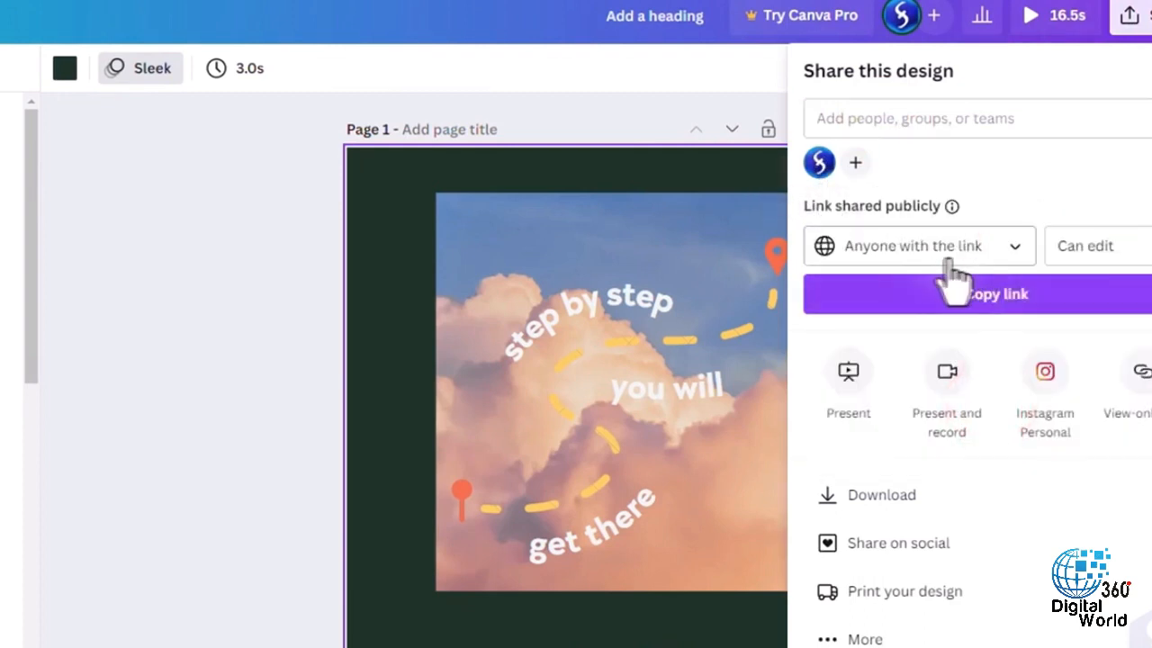
- Review the permission levels for the shared link, and set up a download as MP4 Video covering pages 1–3
{"action": "left_click", "coordinate": [1132, 254]}
{"action": "left_click", "coordinate": [1111, 201]}
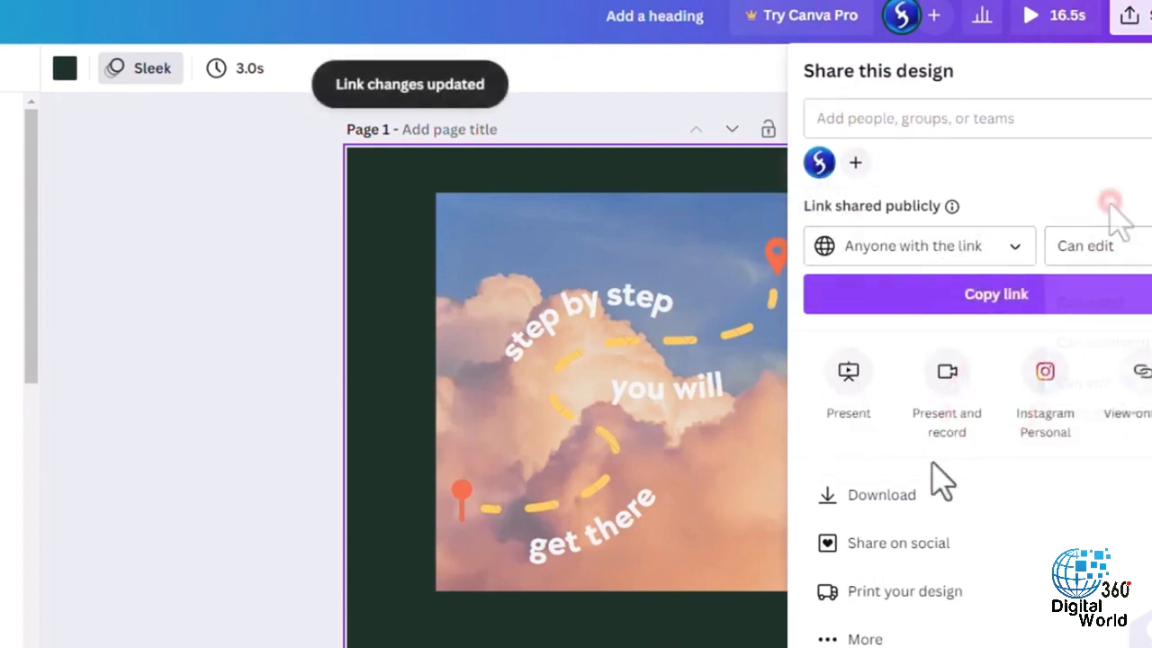
{"action": "left_click", "coordinate": [943, 494]}
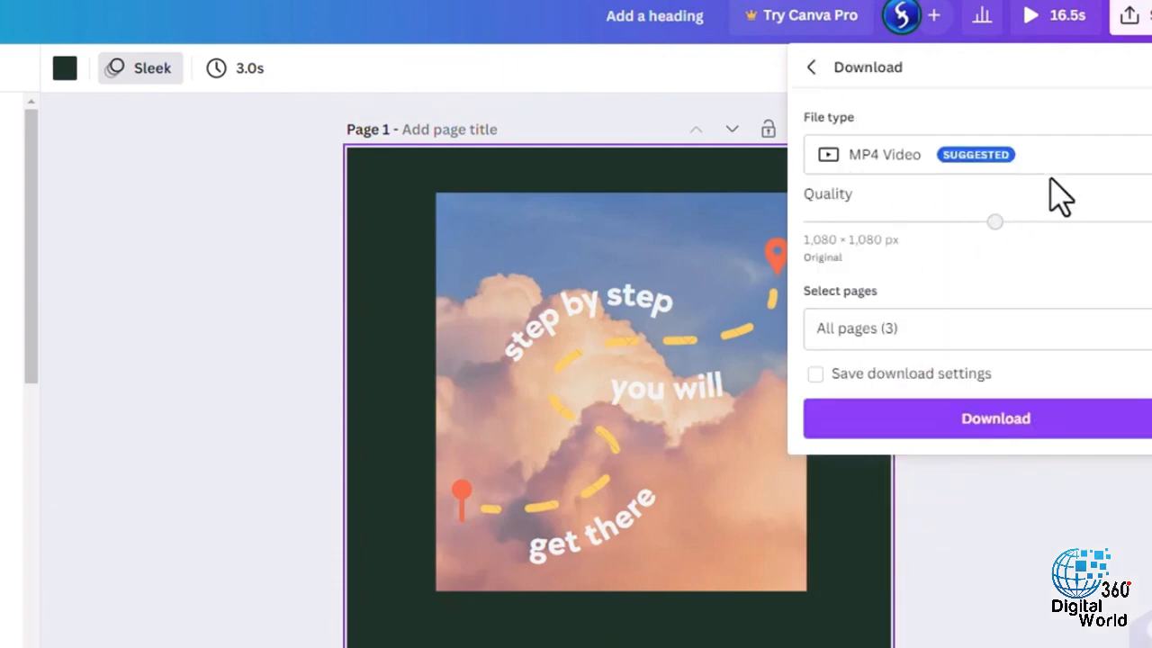
{"action": "left_click", "coordinate": [1091, 157]}
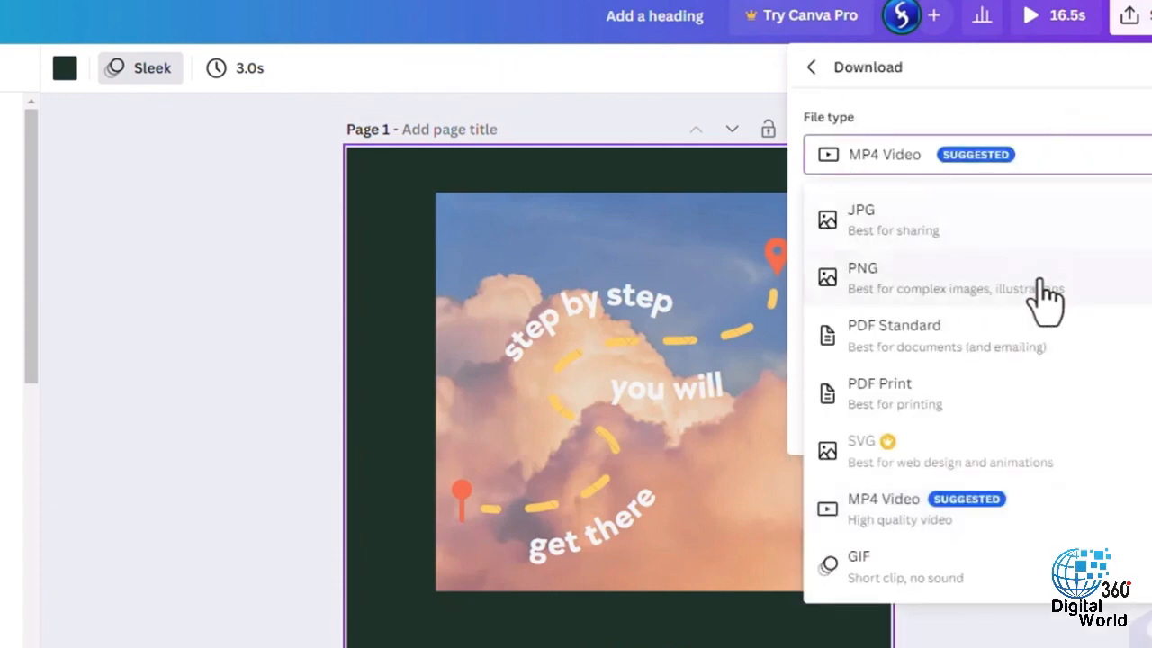
{"action": "left_click", "coordinate": [1033, 509]}
{"action": "left_click", "coordinate": [925, 330]}
{"action": "scroll", "coordinate": [1036, 455], "scroll_direction": "down", "scroll_amount": 1}
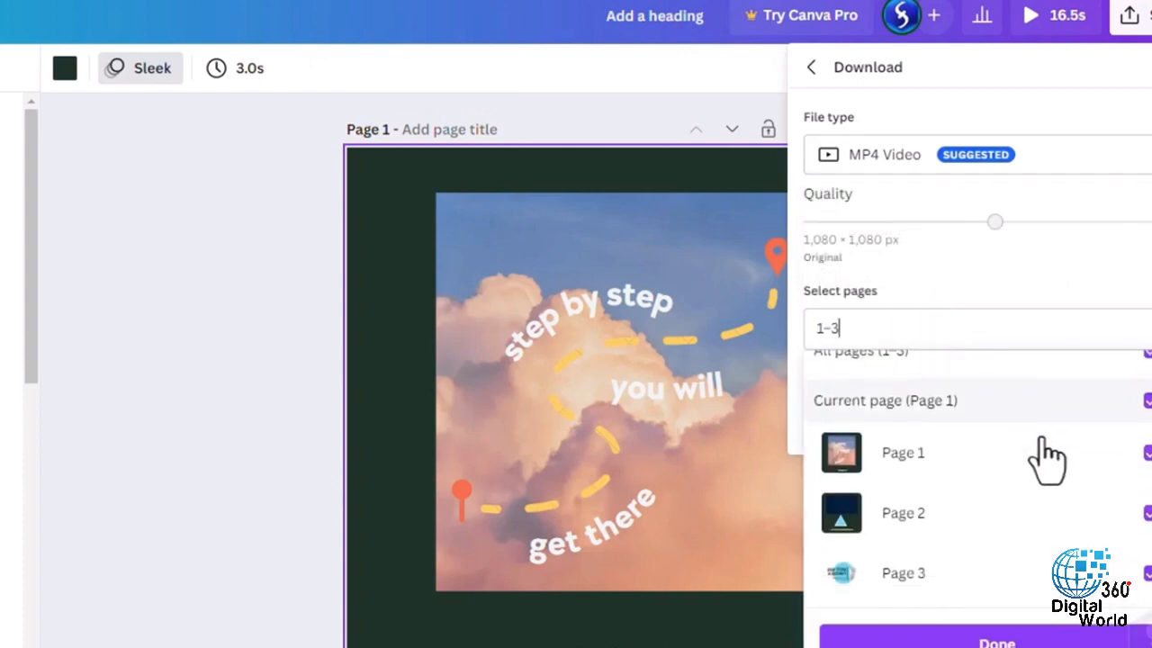
{"action": "scroll", "coordinate": [1036, 455], "scroll_direction": "up", "scroll_amount": 1}
{"action": "left_click", "coordinate": [1026, 328]}
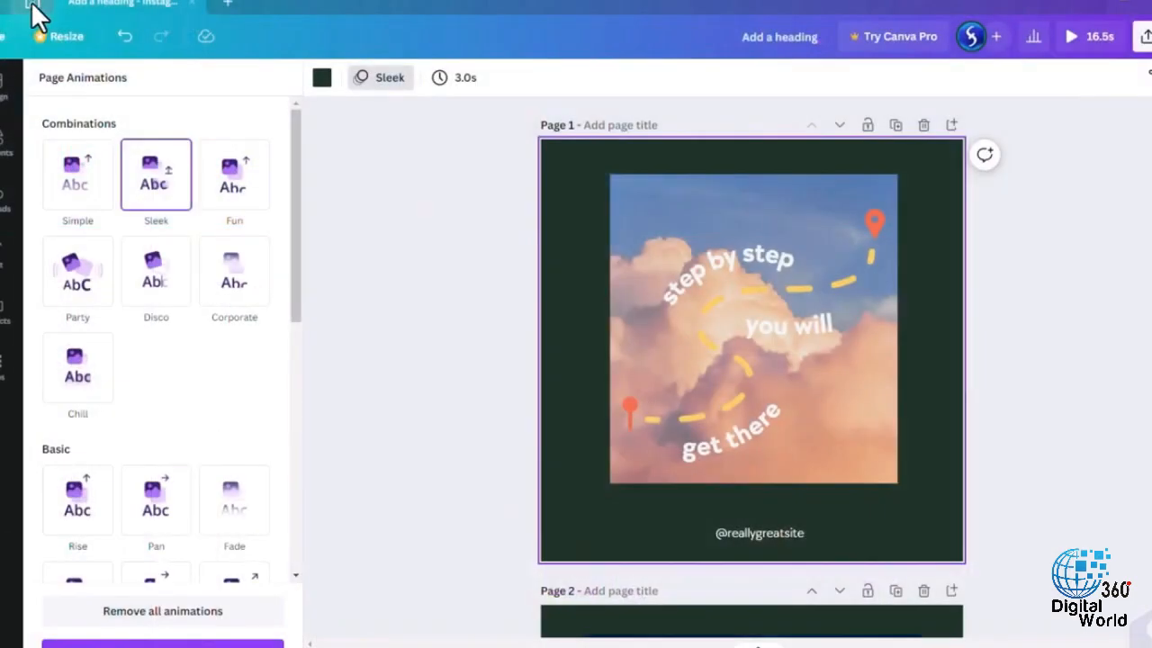
- Return to the home page and create a blank Team Whiteboard
{"action": "left_click", "coordinate": [31, 0]}
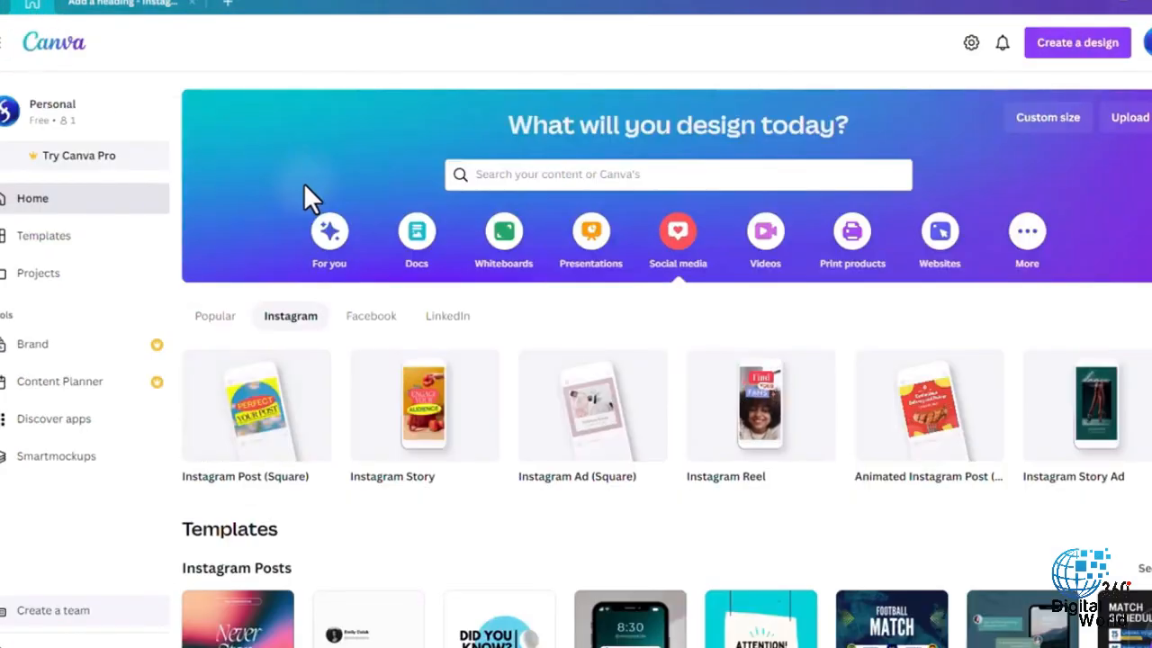
{"action": "left_click", "coordinate": [510, 237]}
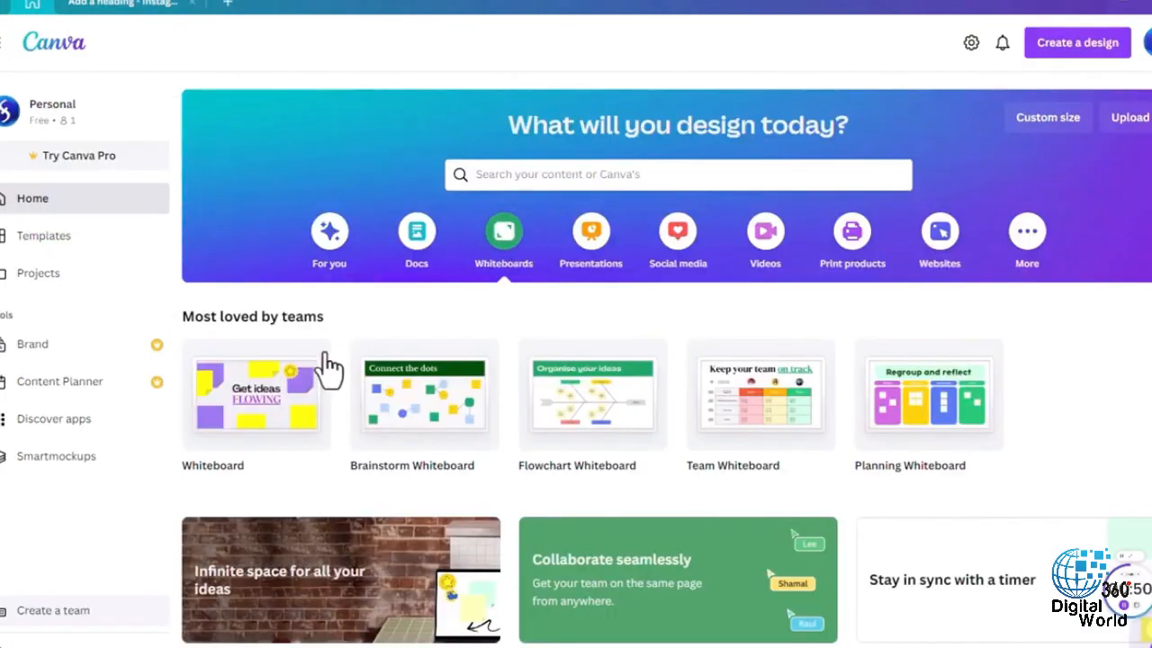
{"action": "left_click", "coordinate": [745, 405]}
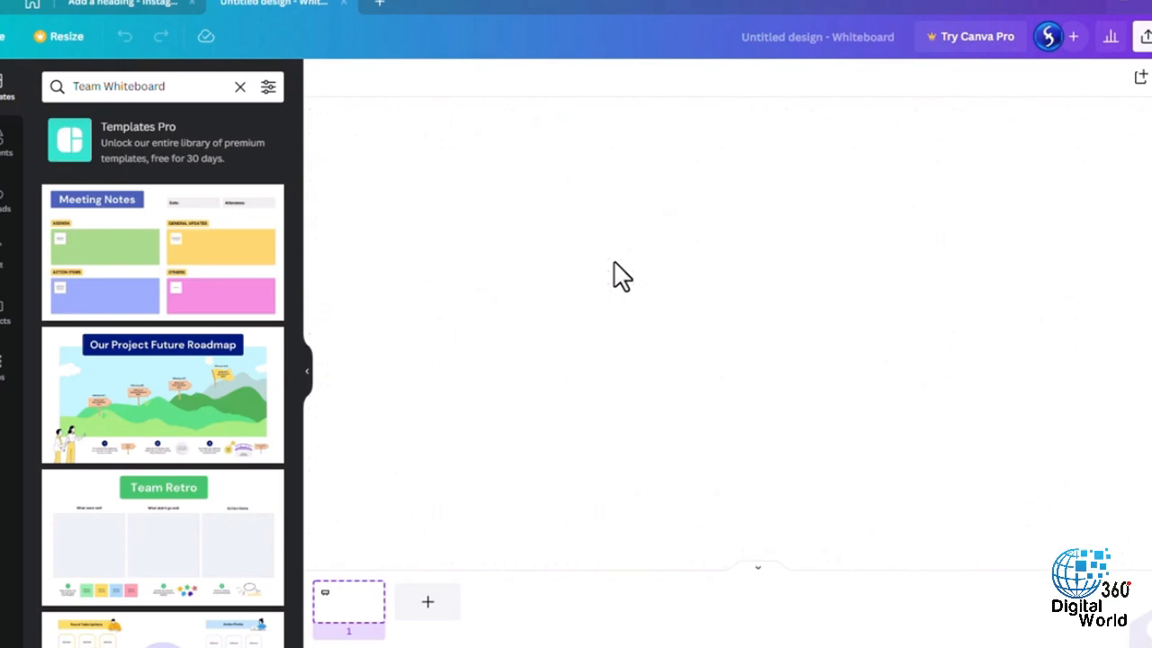
- Add a yellow sticky note and an arrow line to the whiteboard, with the note to the left of the arrow
{"action": "left_click", "coordinate": [6, 139]}
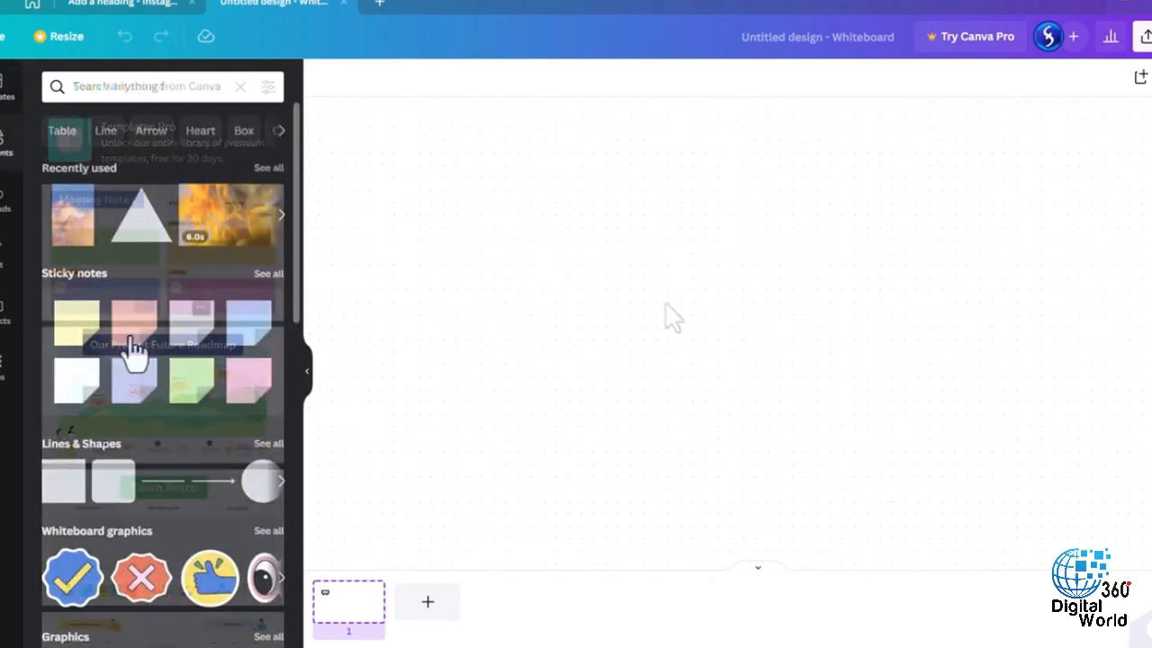
{"action": "left_click", "coordinate": [89, 330]}
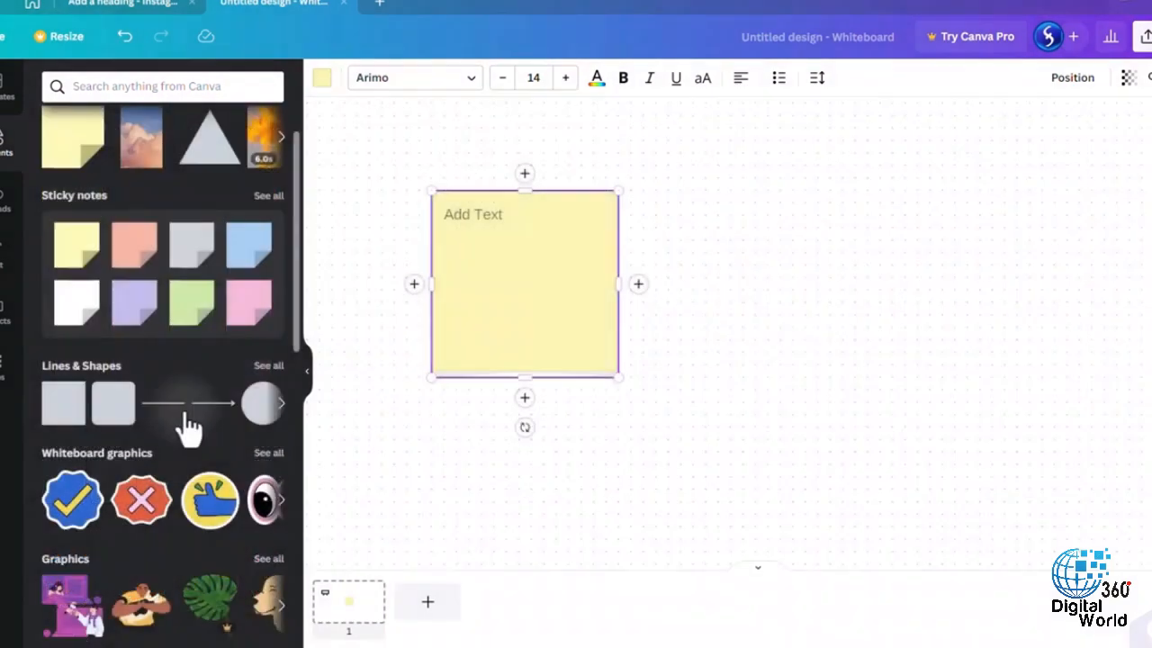
{"action": "left_click", "coordinate": [207, 403]}
- Add the photo of the flower vase and doughnuts to the whiteboard and place it right of the arrow
{"action": "scroll", "coordinate": [241, 410], "scroll_direction": "down", "scroll_amount": 5}
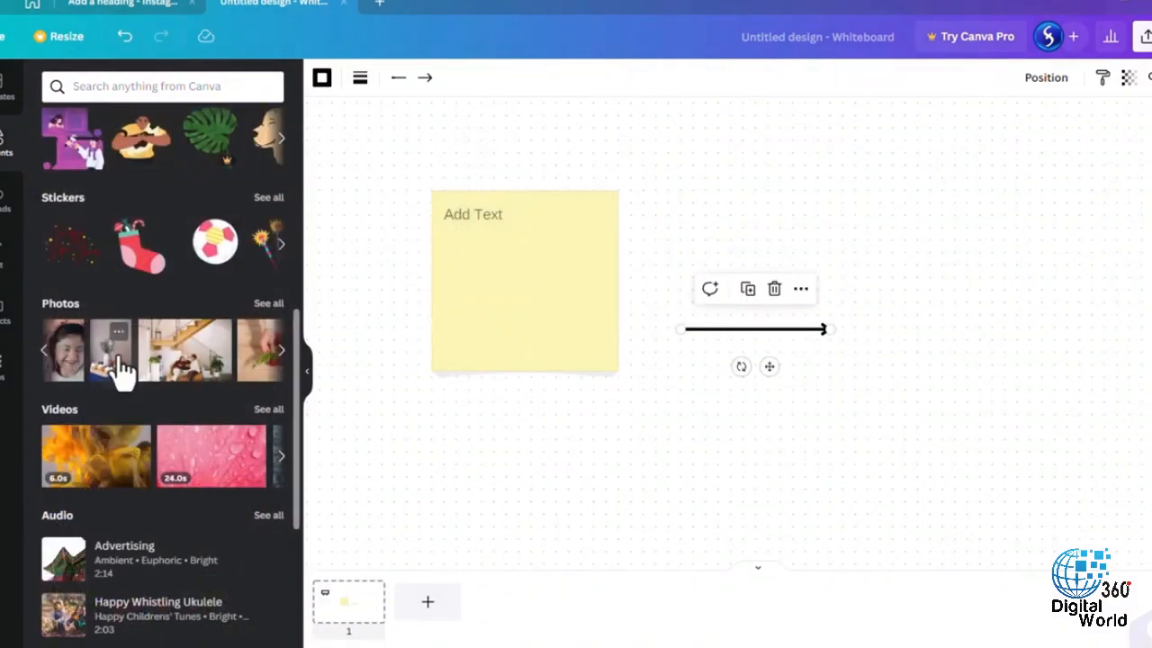
{"action": "left_click", "coordinate": [114, 356]}
{"action": "left_click_drag", "start_coordinate": [734, 280], "coordinate": [1012, 243]}
- Place a body text line below the sticky note, and format the note's text "I simply love it!!!" as bold, blue, size 17
{"action": "left_click", "coordinate": [5, 255]}
{"action": "left_click", "coordinate": [118, 294]}
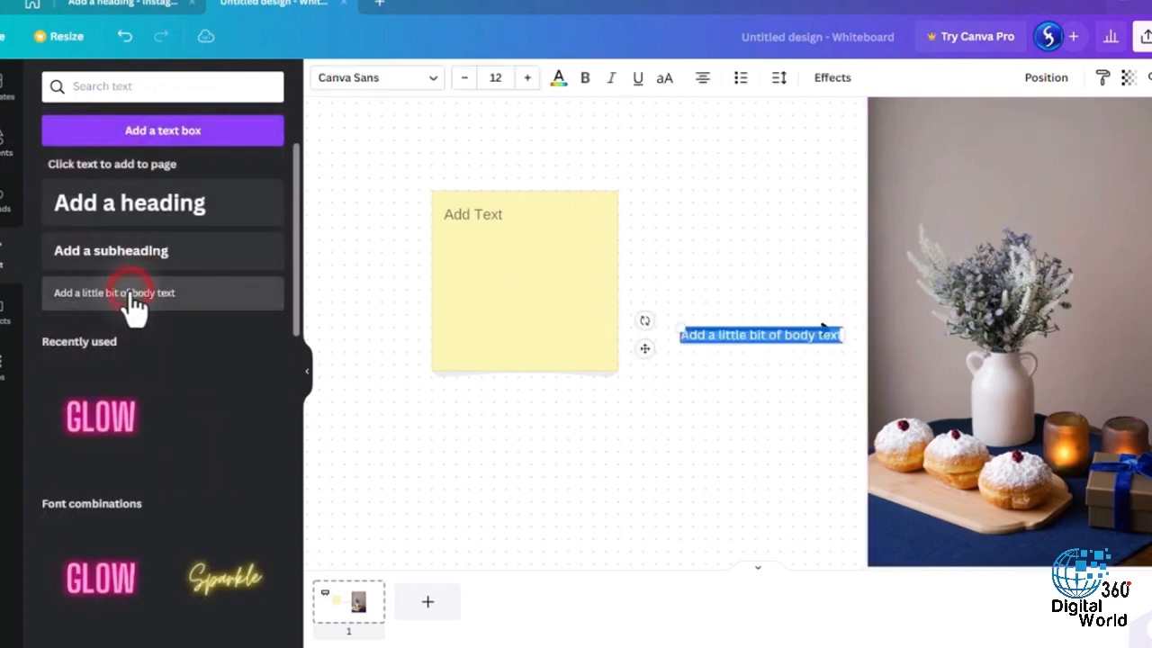
{"action": "left_click", "coordinate": [698, 317]}
{"action": "left_click_drag", "start_coordinate": [771, 340], "coordinate": [604, 441]}
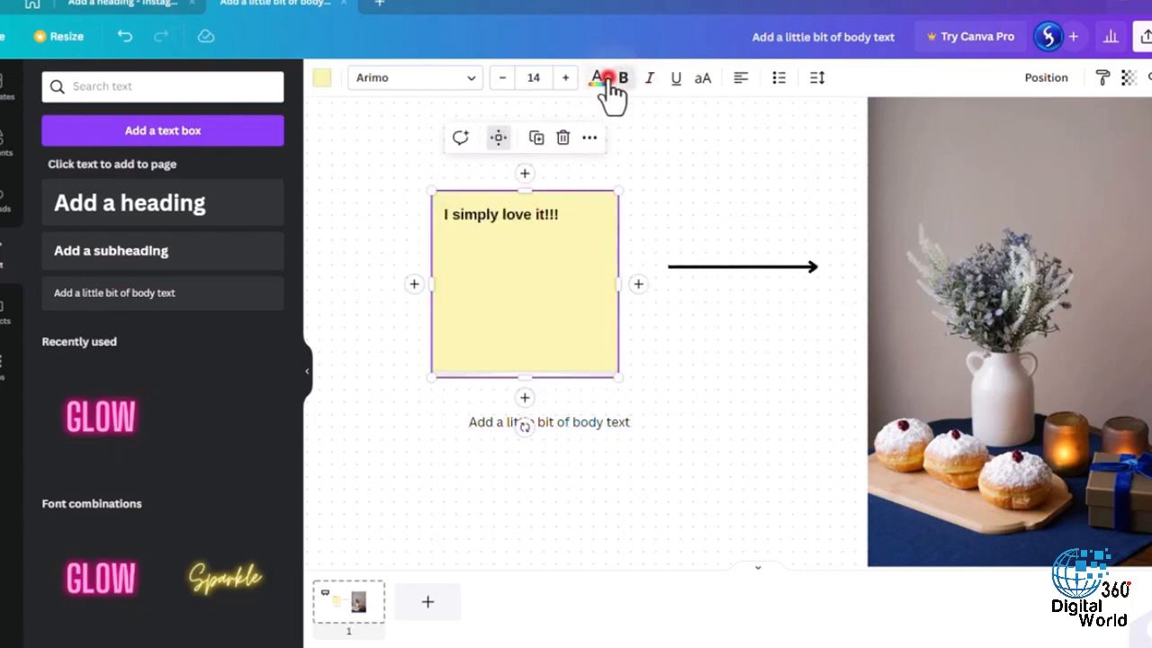
{"action": "left_click", "coordinate": [608, 78]}
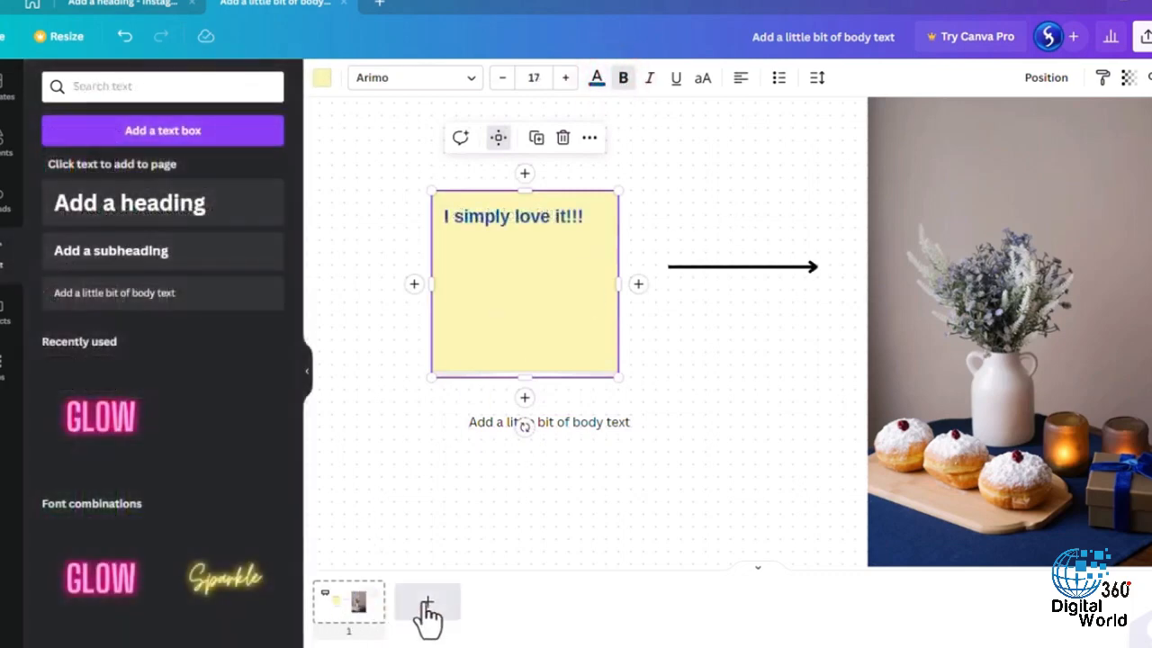
- Add a second whiteboard page, return to page 1 and start the 05:00 timer
{"action": "left_click", "coordinate": [427, 605]}
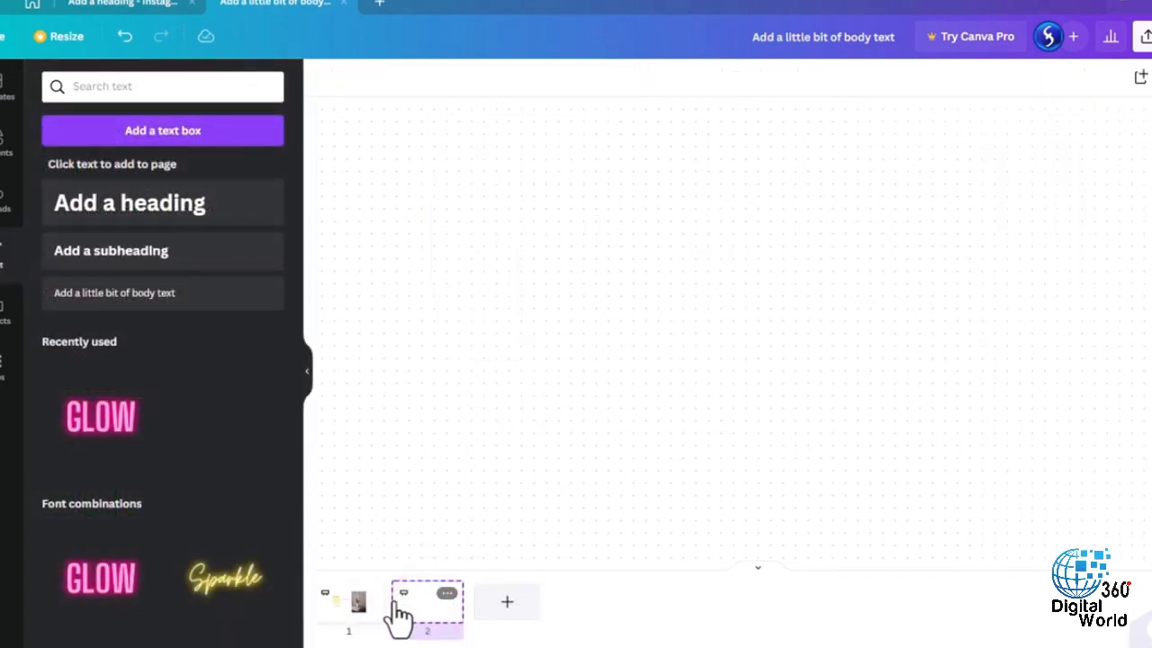
{"action": "left_click", "coordinate": [364, 605]}
{"action": "right_click", "coordinate": [365, 605]}
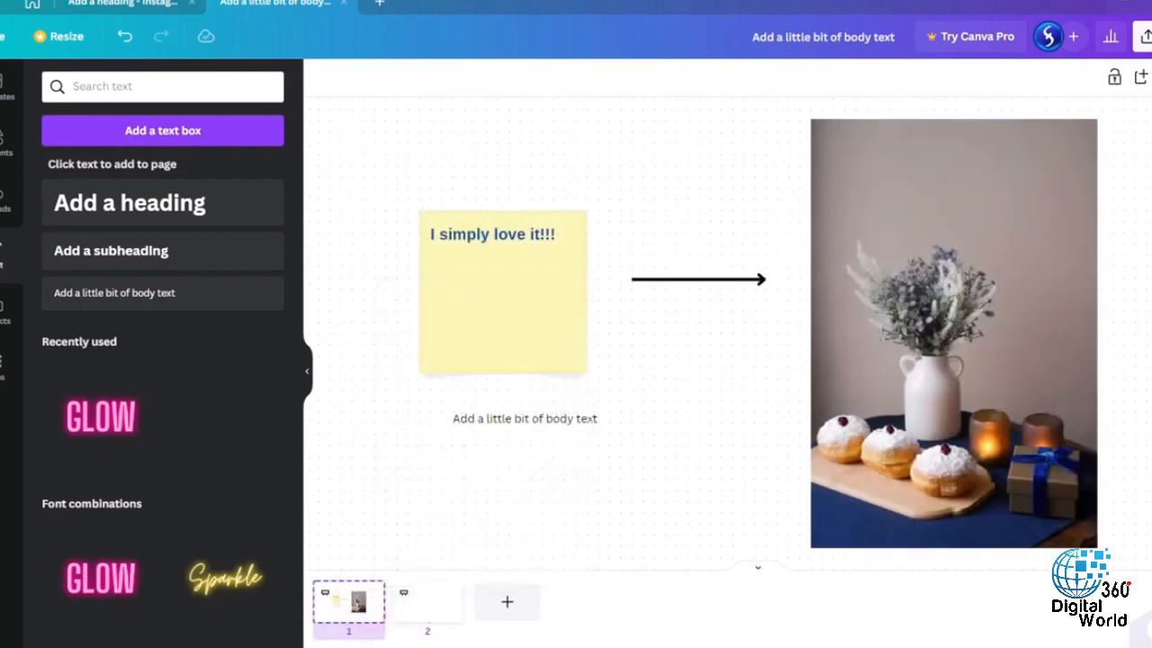
{"action": "left_click", "coordinate": [430, 647]}
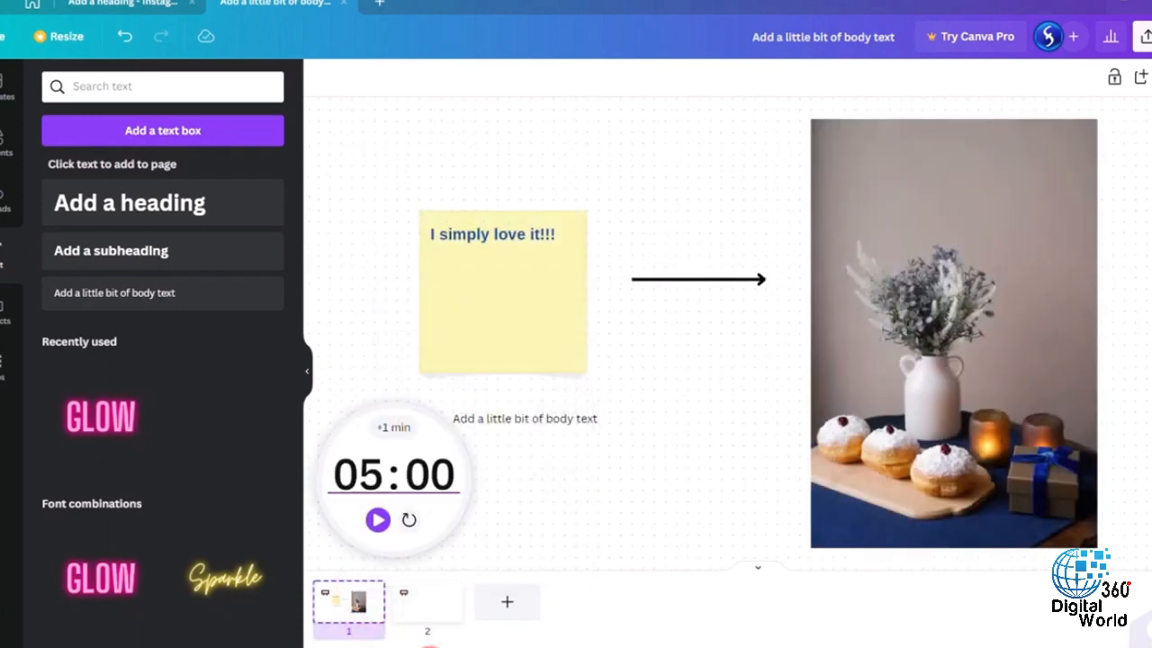
{"action": "left_click", "coordinate": [381, 521]}
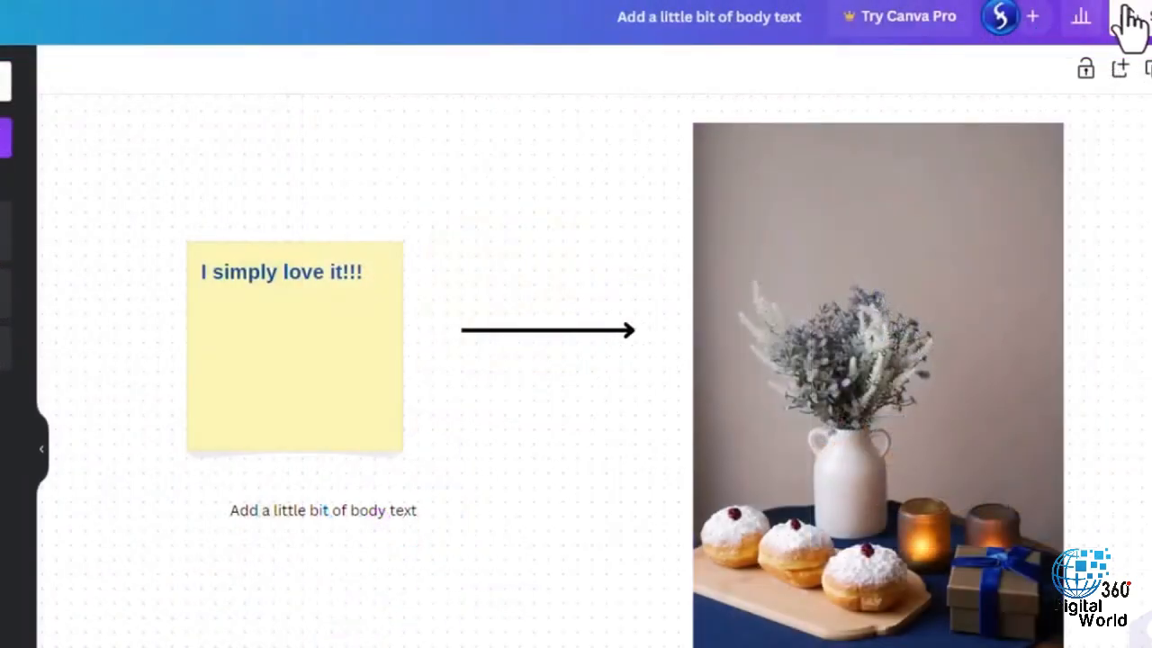
- Open the whiteboard's sharing options and go to its download settings
{"action": "left_click", "coordinate": [1148, 45]}
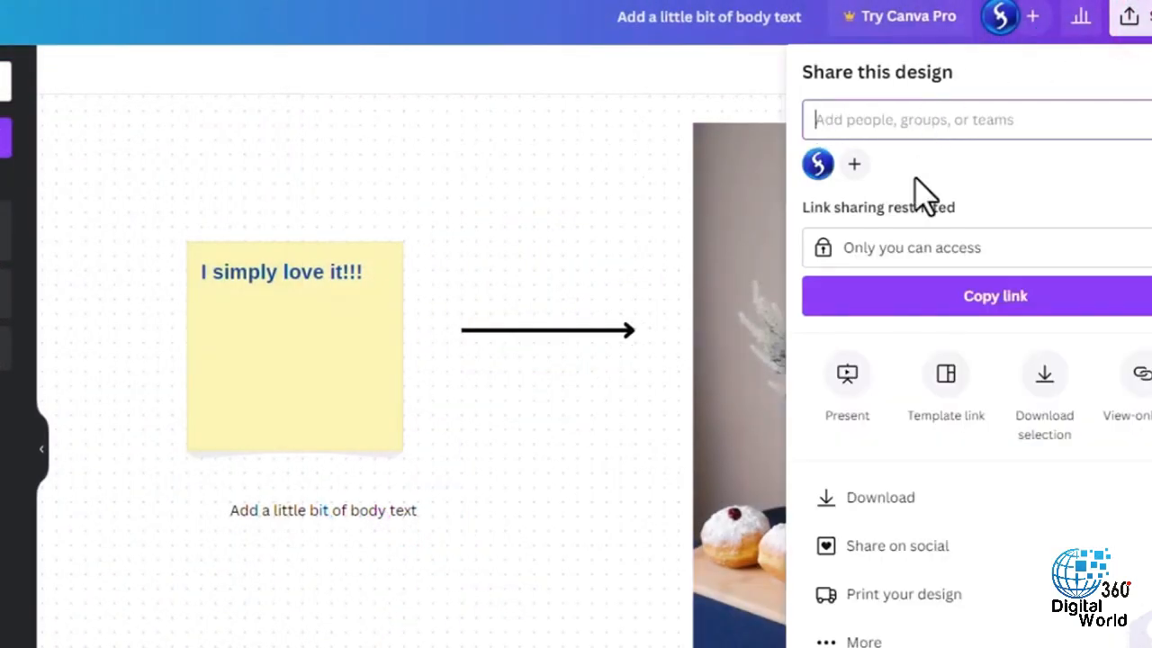
{"action": "left_click", "coordinate": [939, 494]}
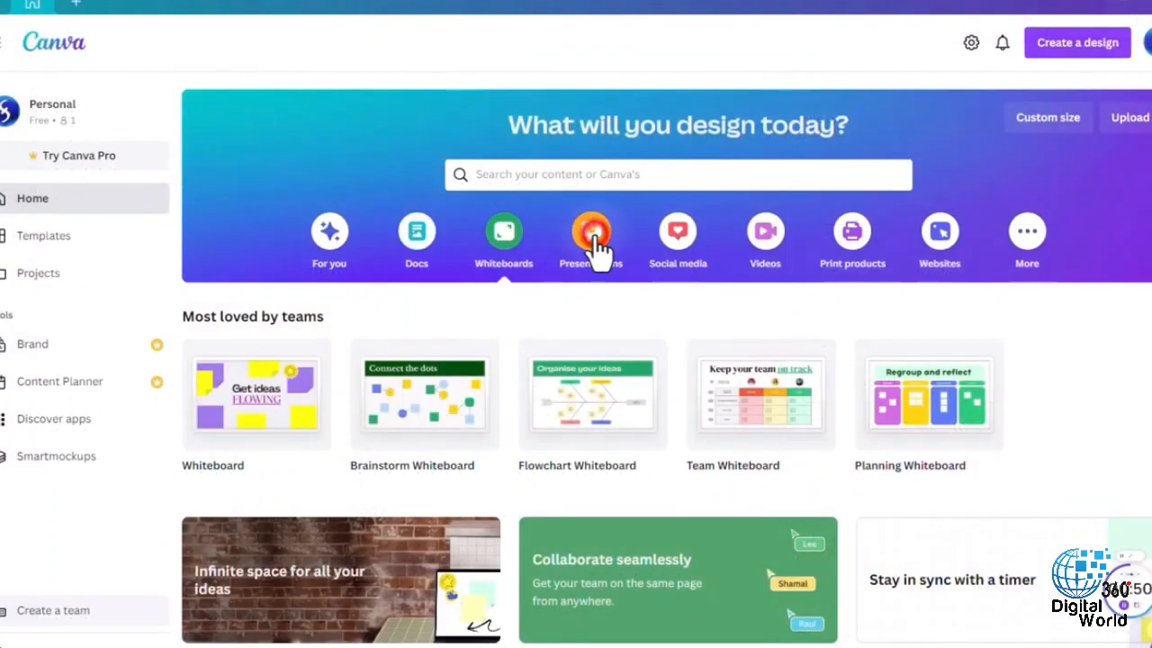
- Create a blank Presentation (16:9) from the home page and add a second page to it
{"action": "left_click", "coordinate": [591, 236]}
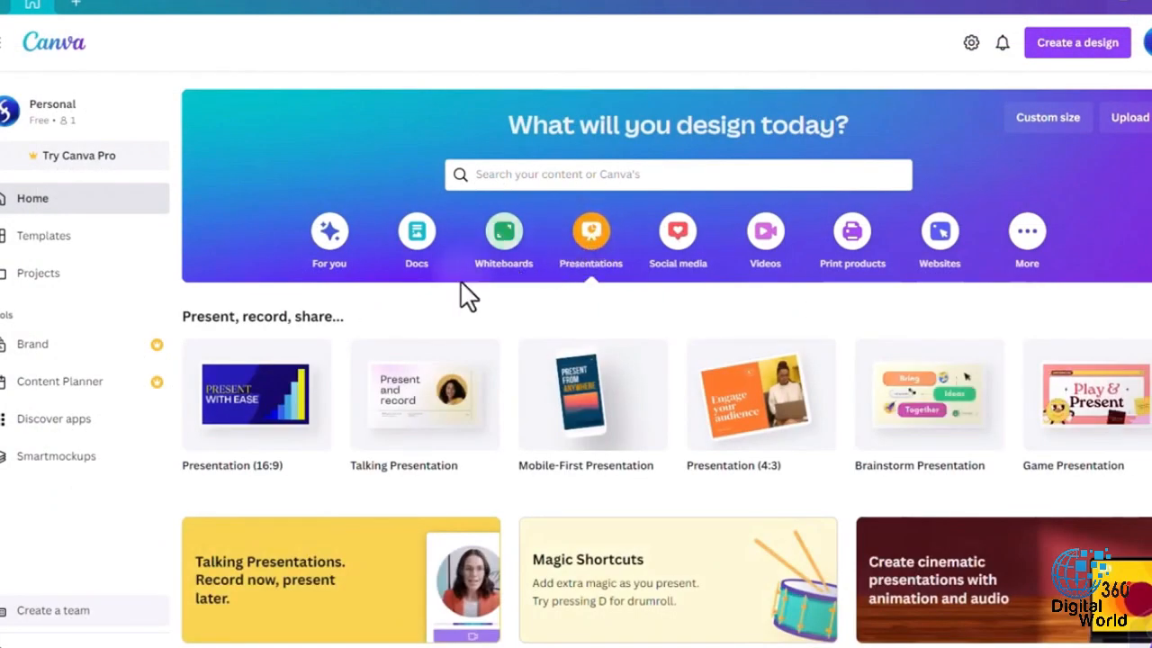
{"action": "left_click", "coordinate": [272, 400]}
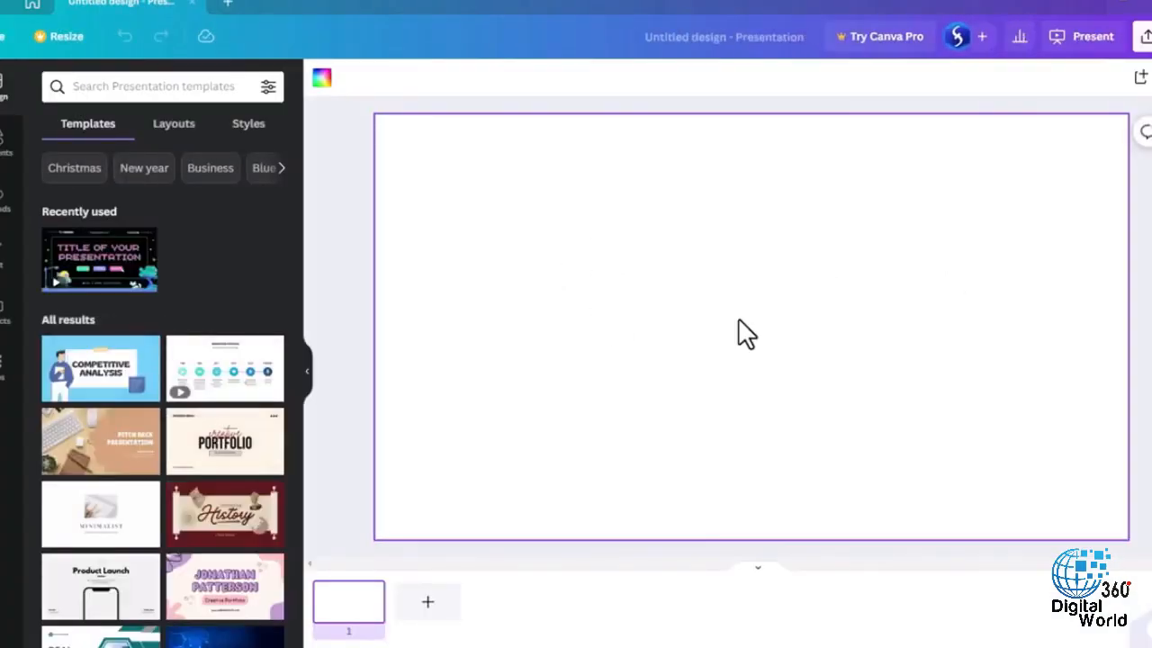
{"action": "left_click", "coordinate": [428, 603]}
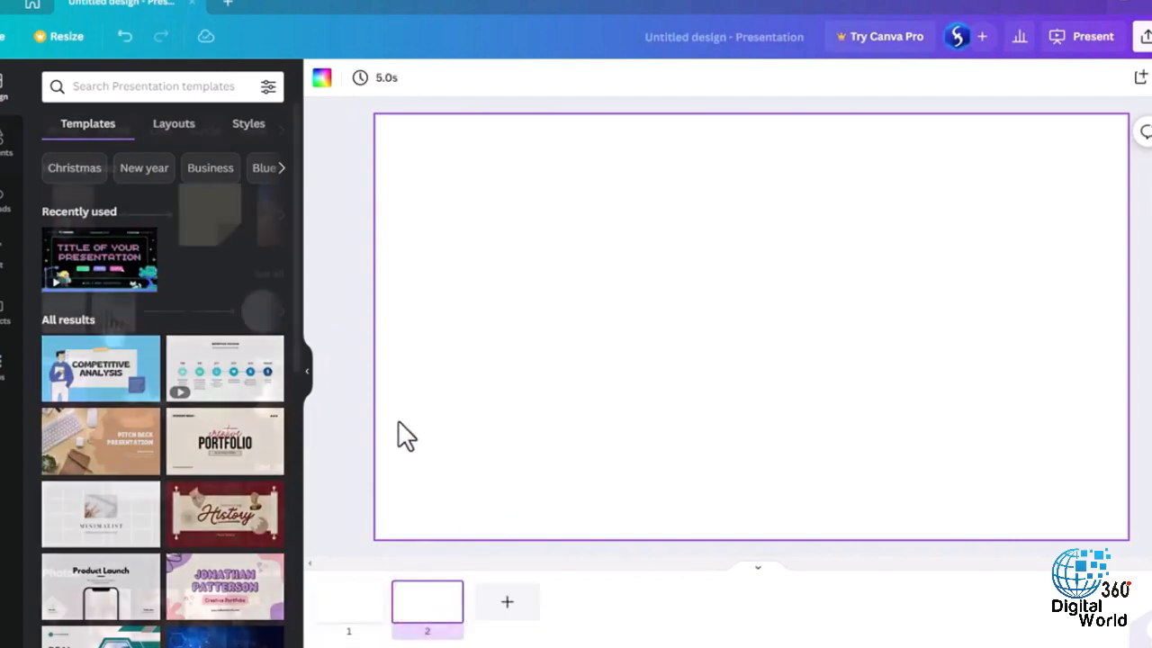
- Add a square shape in the upper left of page 2 and place the photo of the group of friends beside it
{"action": "left_click", "coordinate": [6, 139]}
{"action": "left_click_drag", "start_coordinate": [113, 311], "coordinate": [476, 221]}
{"action": "scroll", "coordinate": [162, 360], "scroll_direction": "down", "scroll_amount": 3}
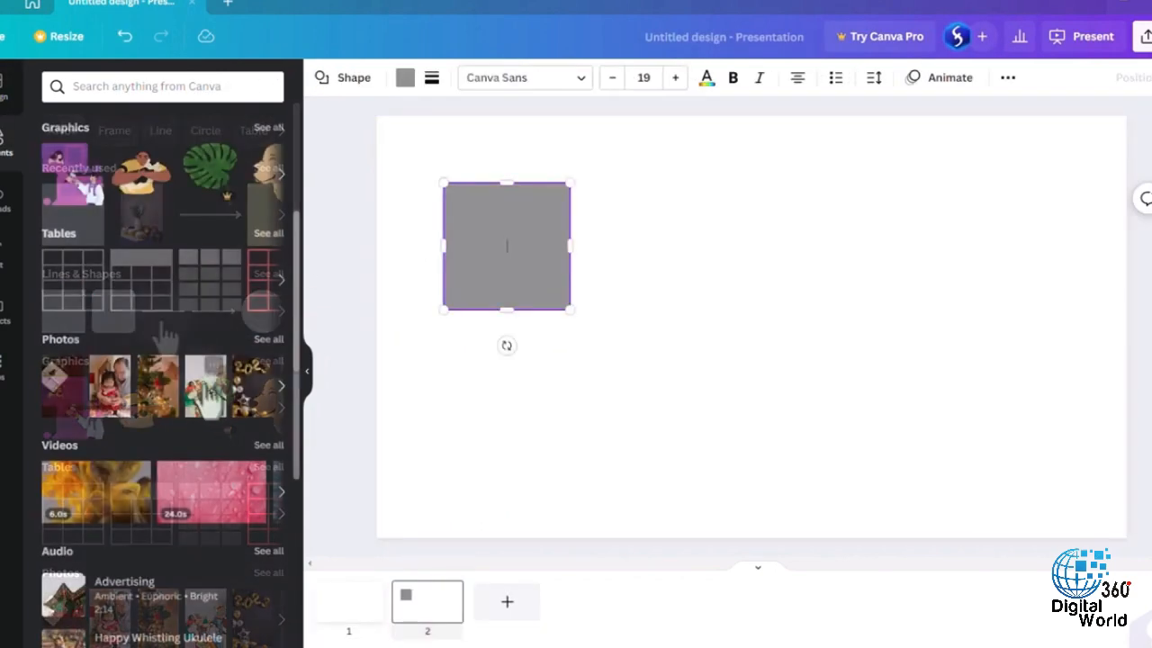
{"action": "left_click_drag", "start_coordinate": [205, 386], "coordinate": [696, 201]}
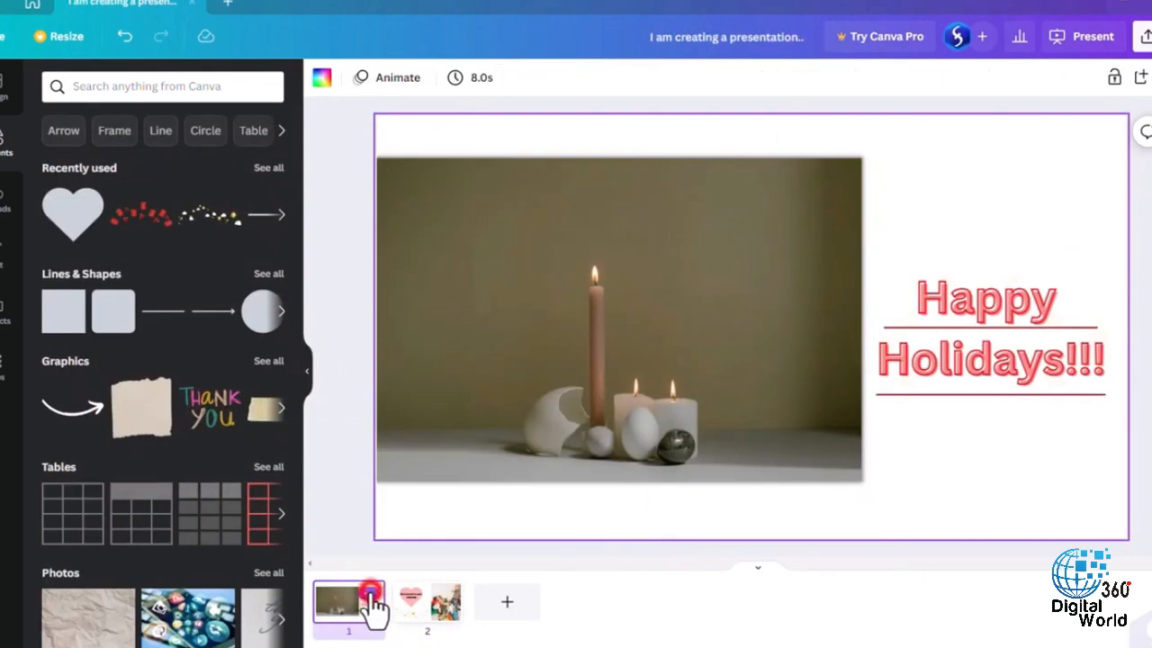
- Add a Circle Wipe transition after page 1, trying Dissolve first
{"action": "left_click", "coordinate": [371, 595]}
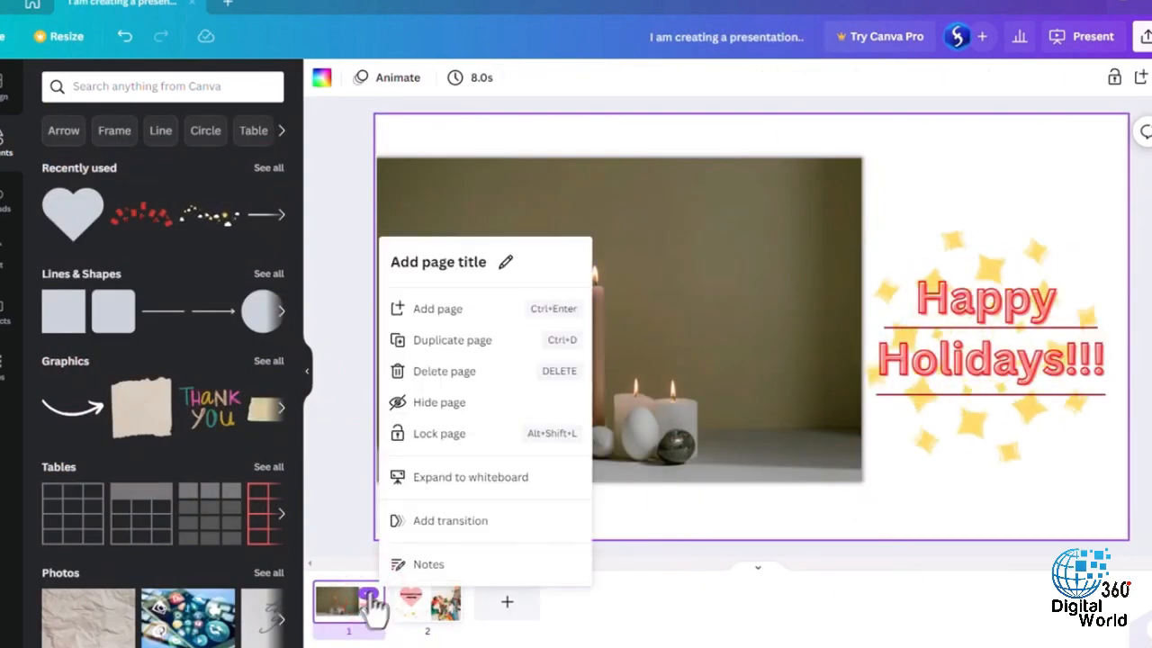
{"action": "left_click", "coordinate": [455, 521]}
{"action": "left_click", "coordinate": [155, 162]}
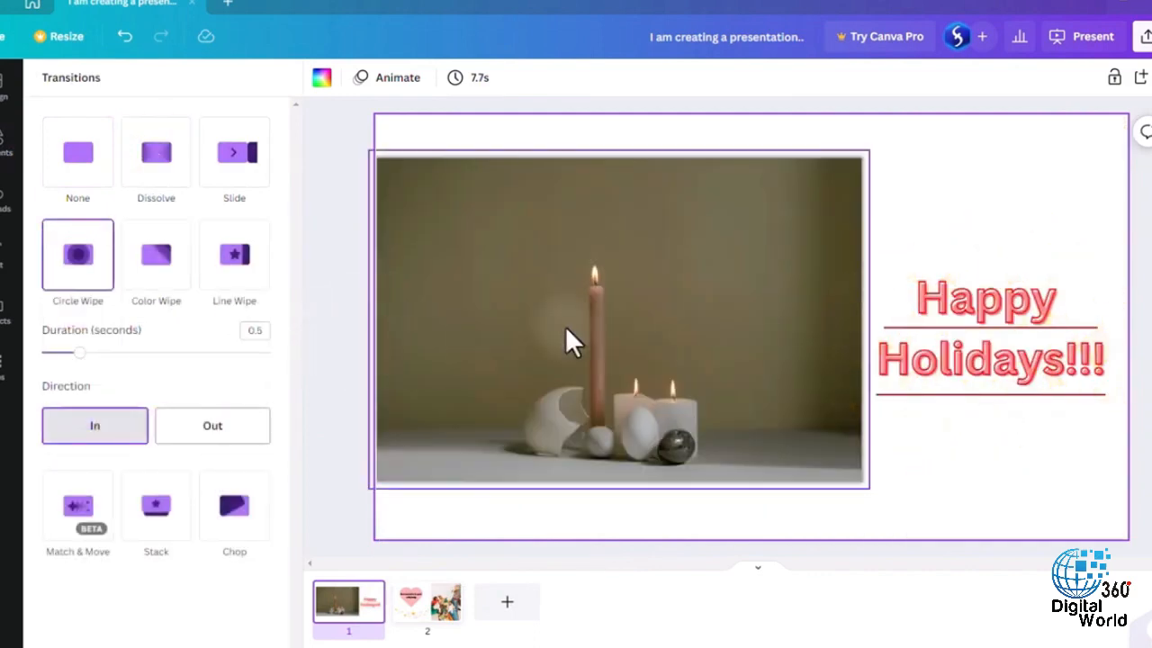
- Apply the Pan photo animation to the candle photo on page 1, trying Rise as well
{"action": "left_click", "coordinate": [556, 326]}
{"action": "left_click", "coordinate": [547, 88]}
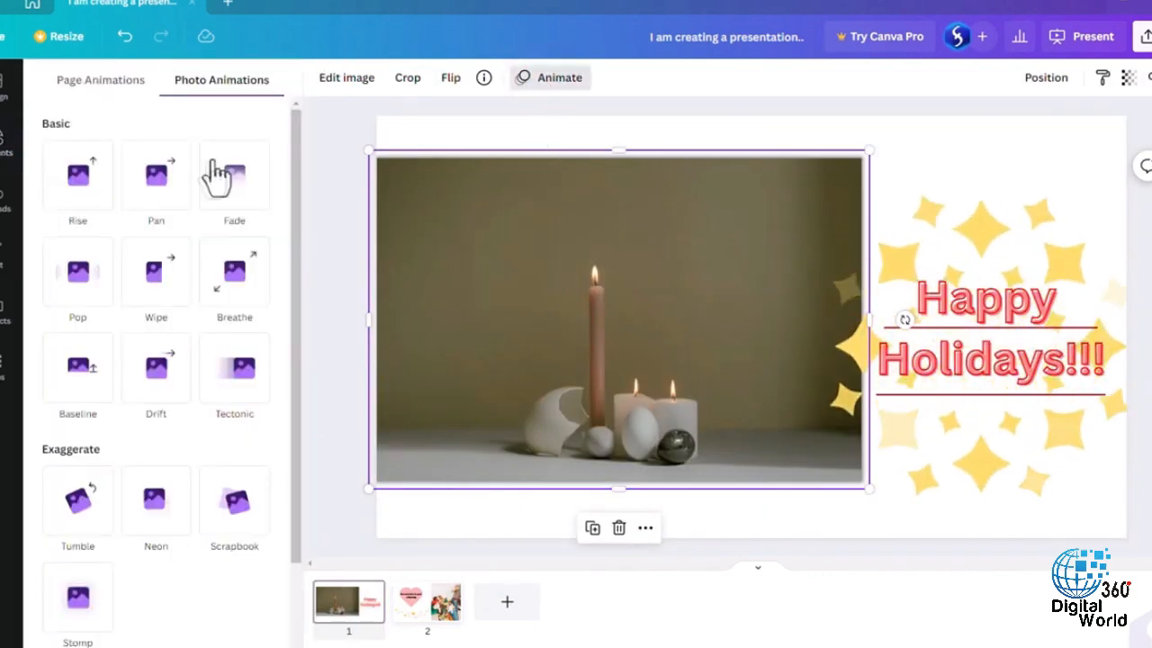
{"action": "left_click", "coordinate": [175, 177]}
{"action": "left_click", "coordinate": [74, 185]}
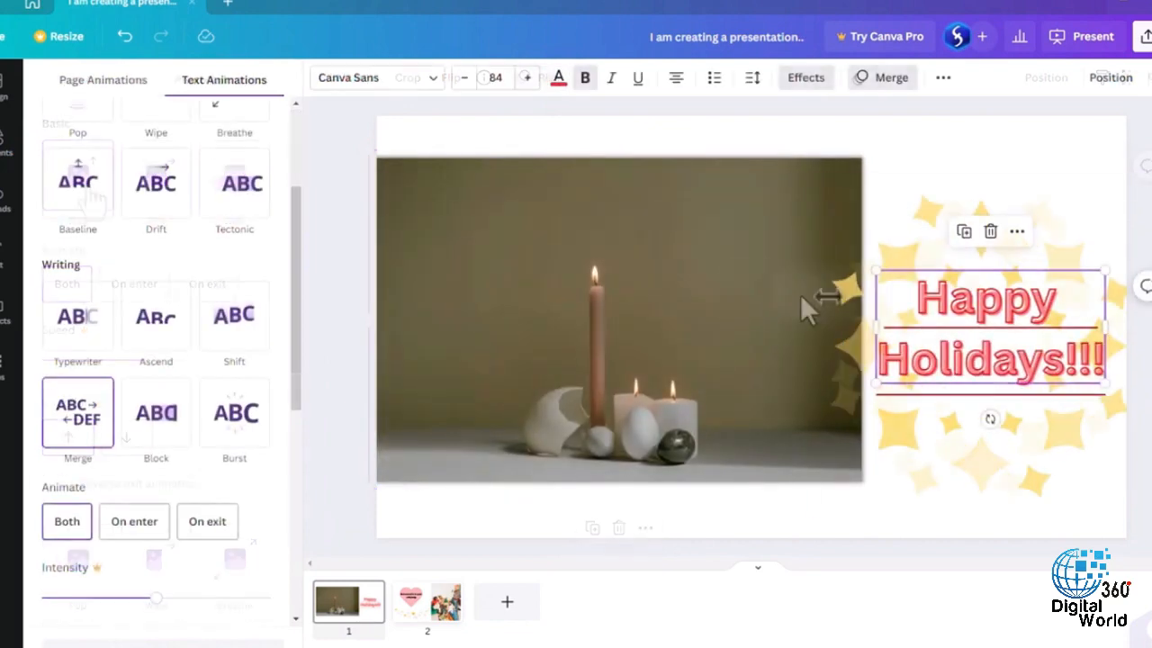
{"action": "left_click", "coordinate": [732, 291]}
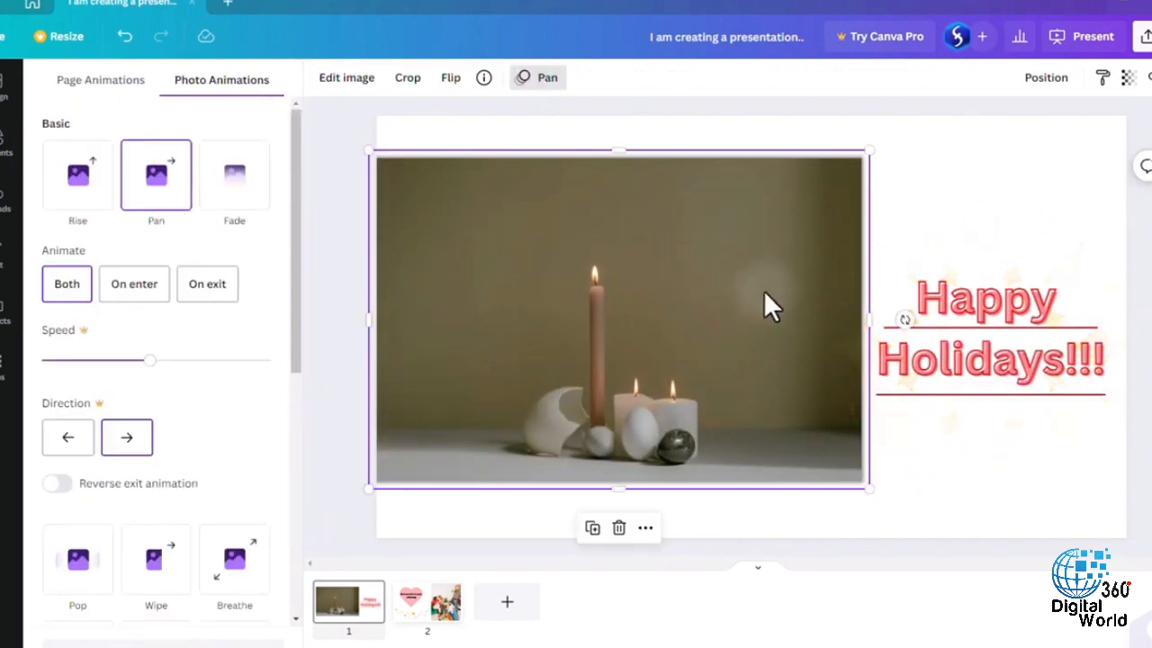
- Post a comment on the candle photo reading "Need to adjust image" and "Ask to" with a mention of the team member
{"action": "left_click", "coordinate": [1145, 166]}
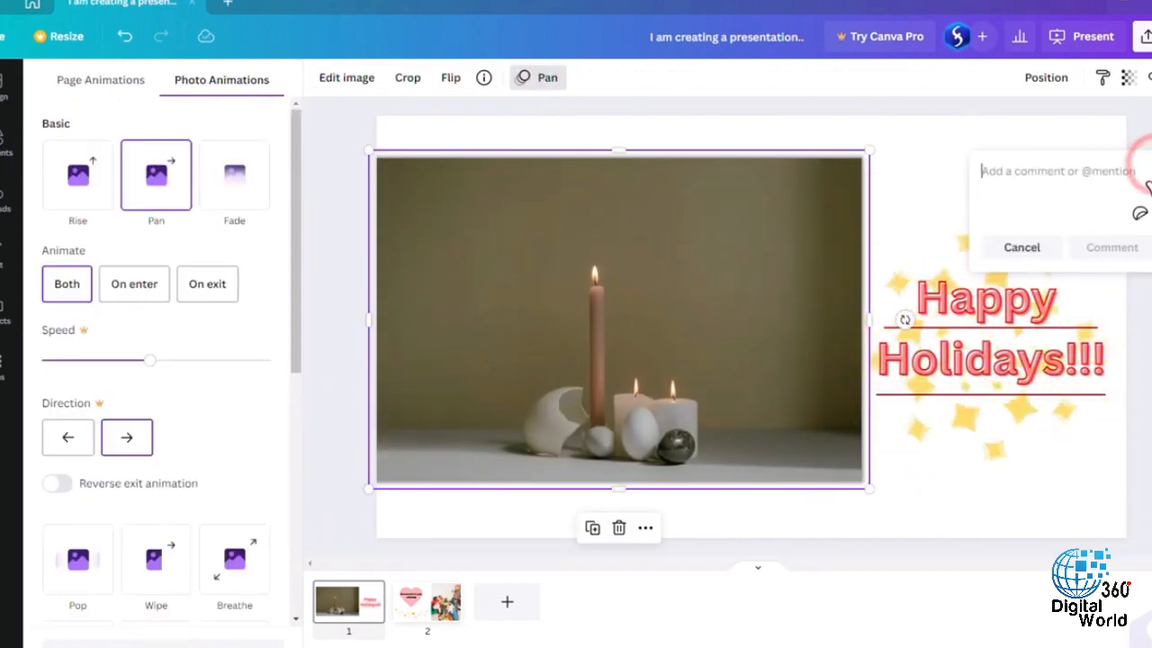
{"action": "type", "text": "Need to adjust image"}
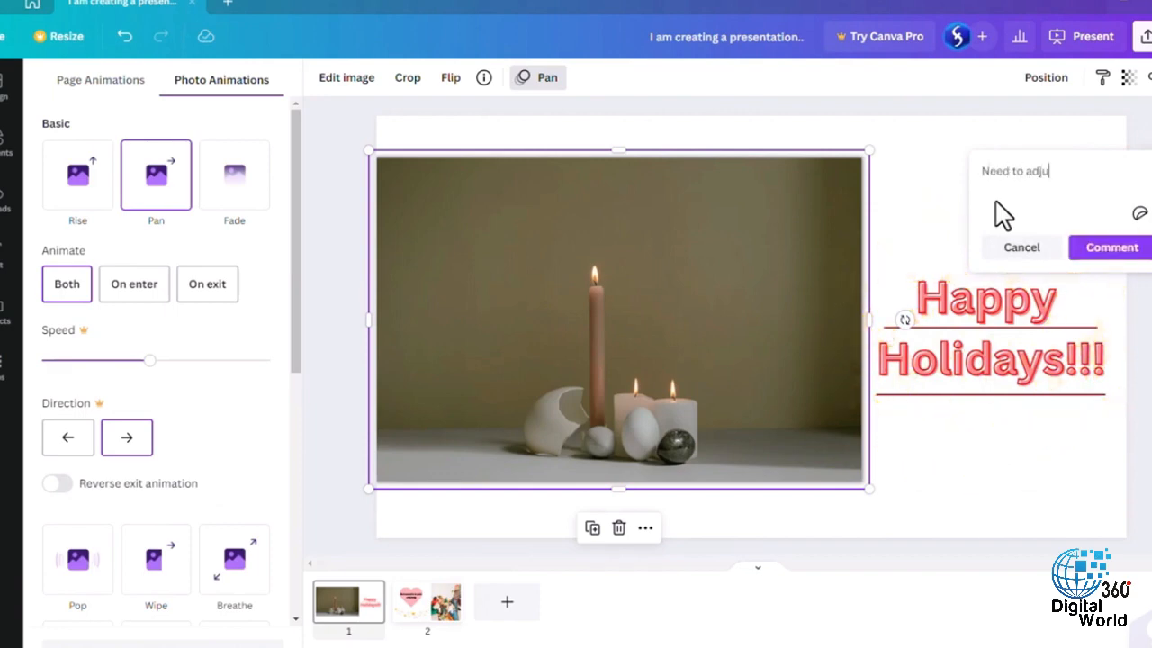
{"action": "key", "text": "shift+Return"}
{"action": "type", "text": "Ask to @"}
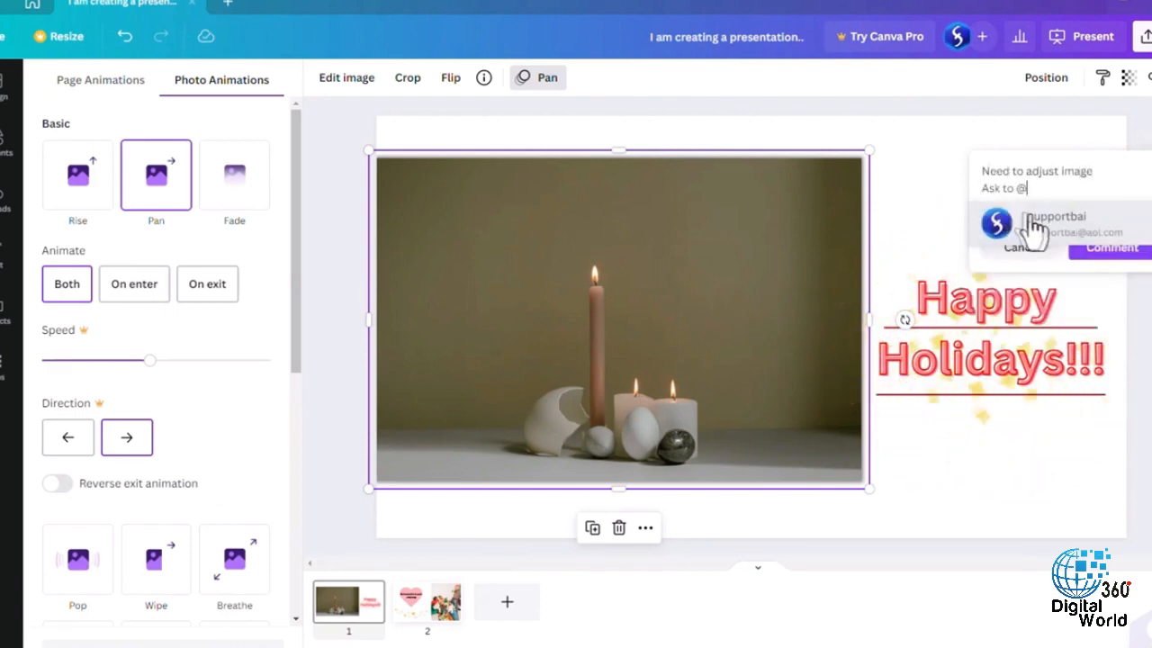
{"action": "left_click", "coordinate": [1028, 224]}
{"action": "left_click", "coordinate": [1110, 286]}
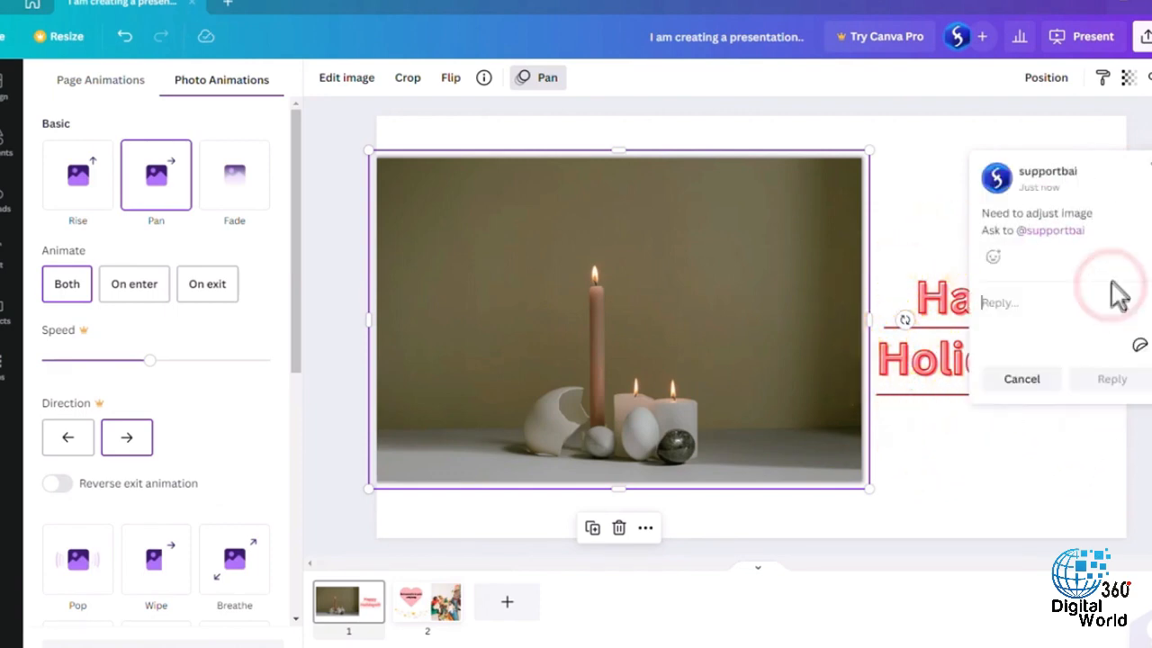
- Present the design full screen in Standard mode and advance to page 2
{"action": "left_click", "coordinate": [1093, 38]}
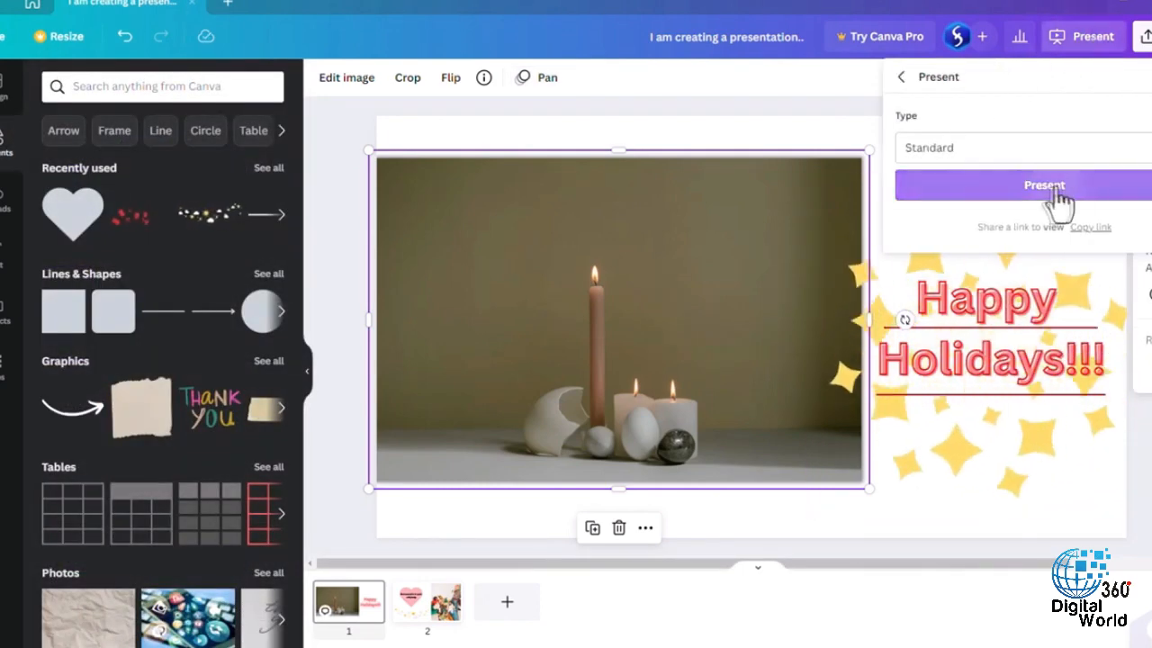
{"action": "left_click", "coordinate": [1048, 197]}
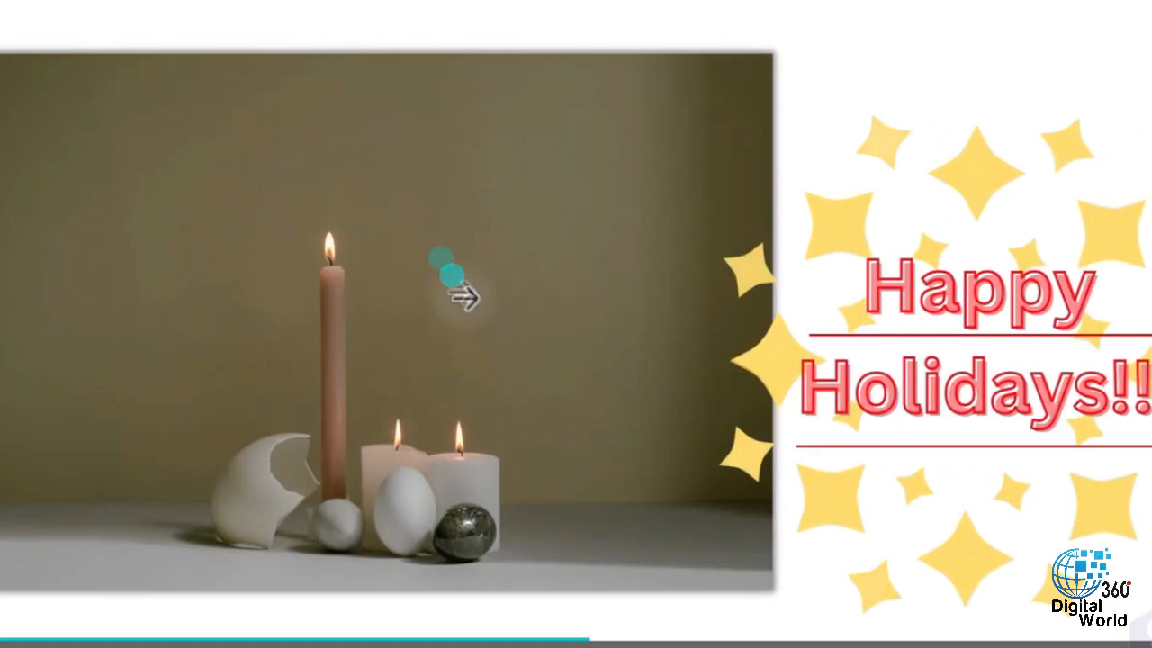
{"action": "left_click", "coordinate": [471, 301]}
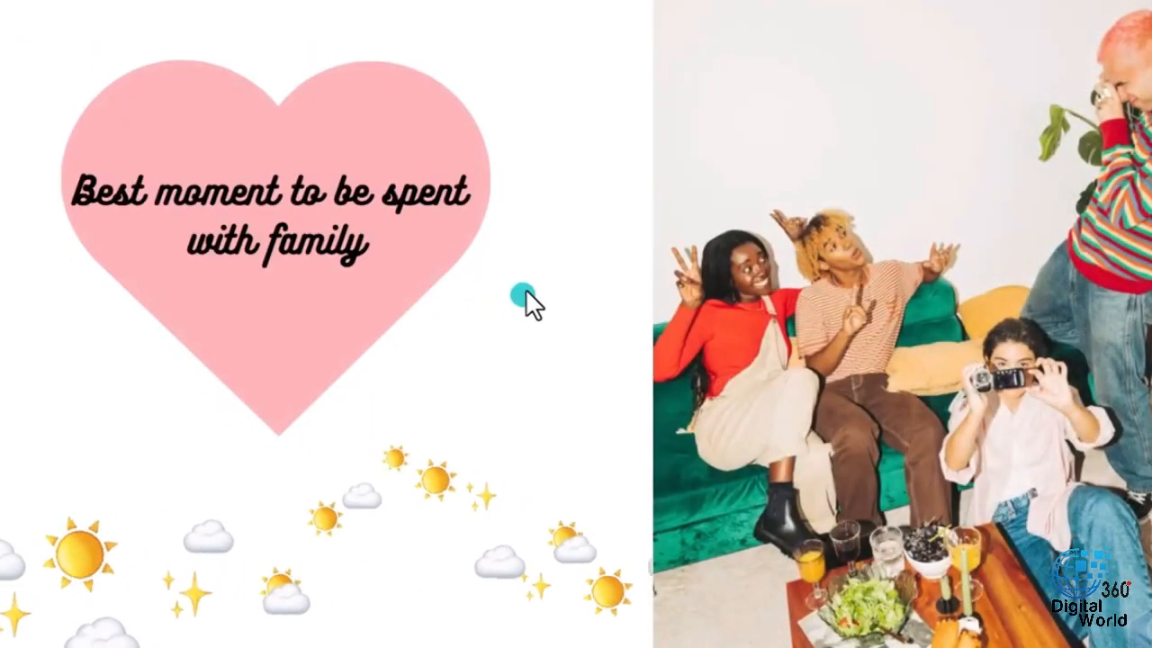
- Open the presenter view during the presentation and play the Confetti magic shortcut
{"action": "left_click", "coordinate": [1054, 646]}
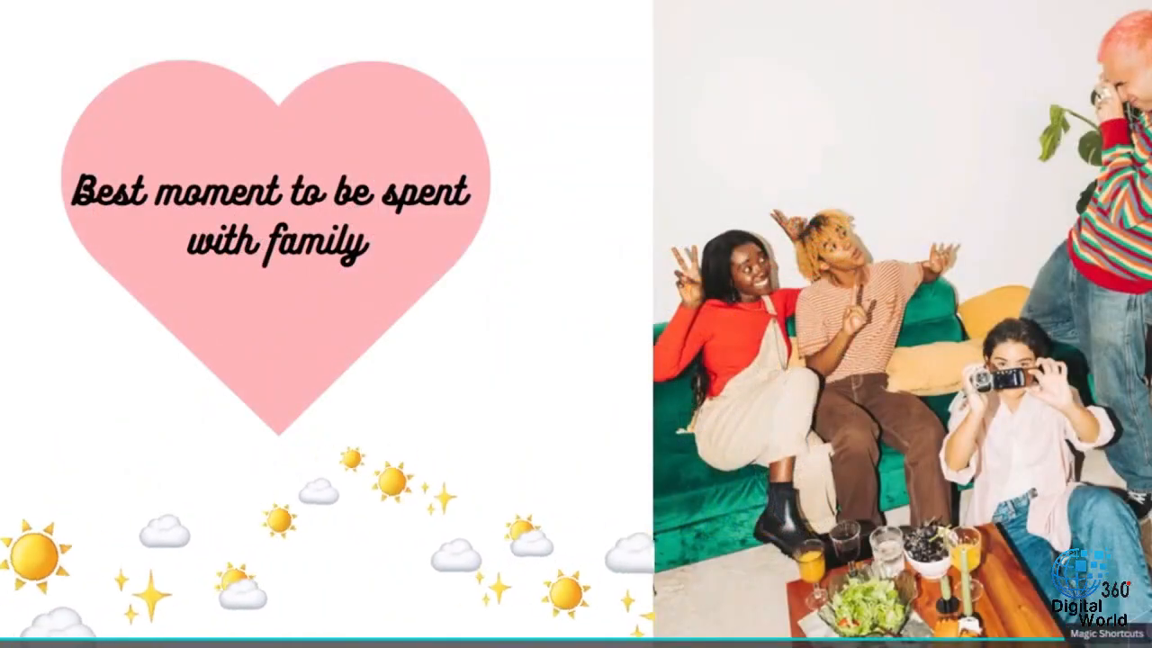
{"action": "left_click", "coordinate": [1107, 646]}
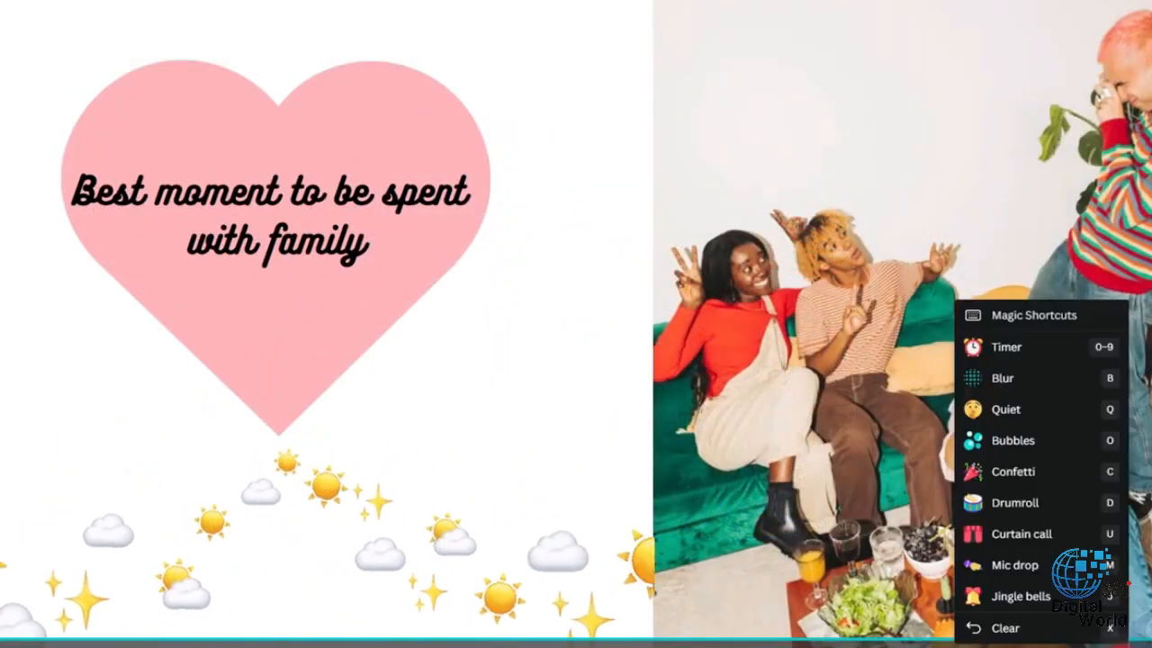
{"action": "left_click", "coordinate": [1049, 461]}
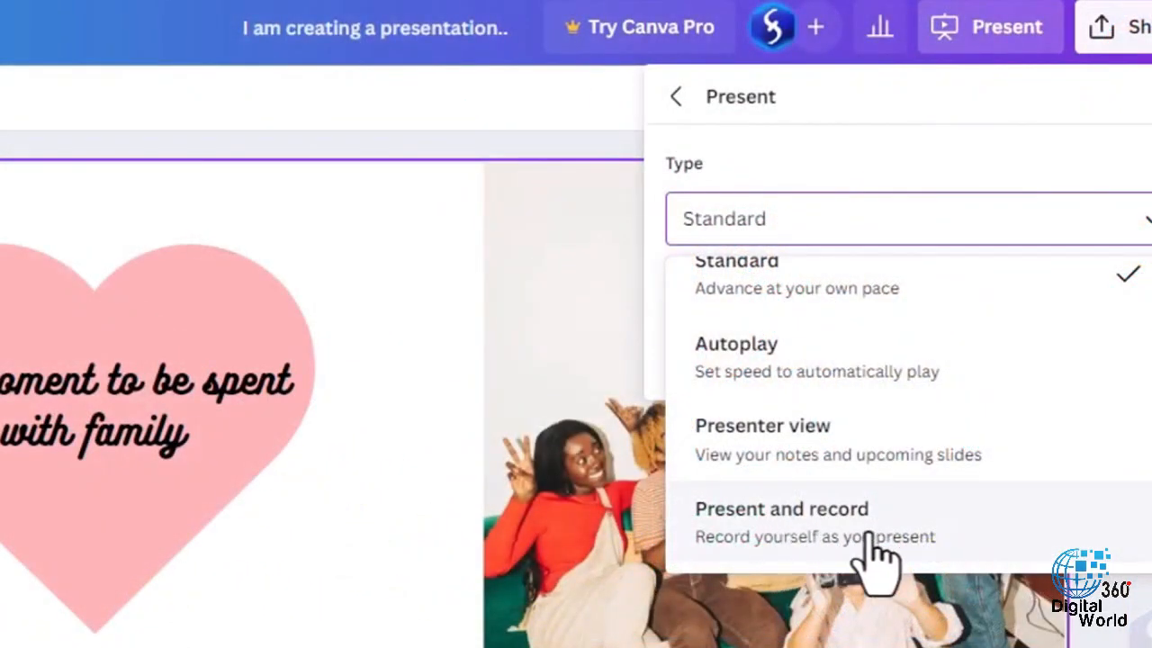
- Set the presentation type to Present and record and start recording in the recording studio with the HD webcam and default microphone
{"action": "left_click", "coordinate": [871, 549]}
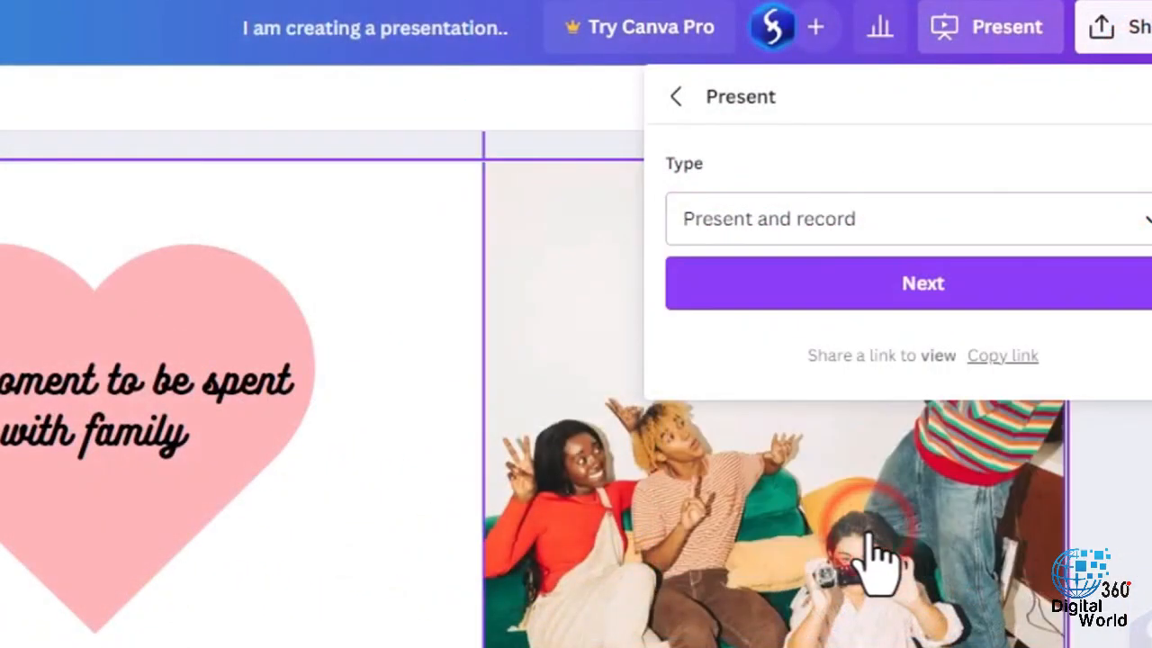
{"action": "left_click", "coordinate": [970, 286]}
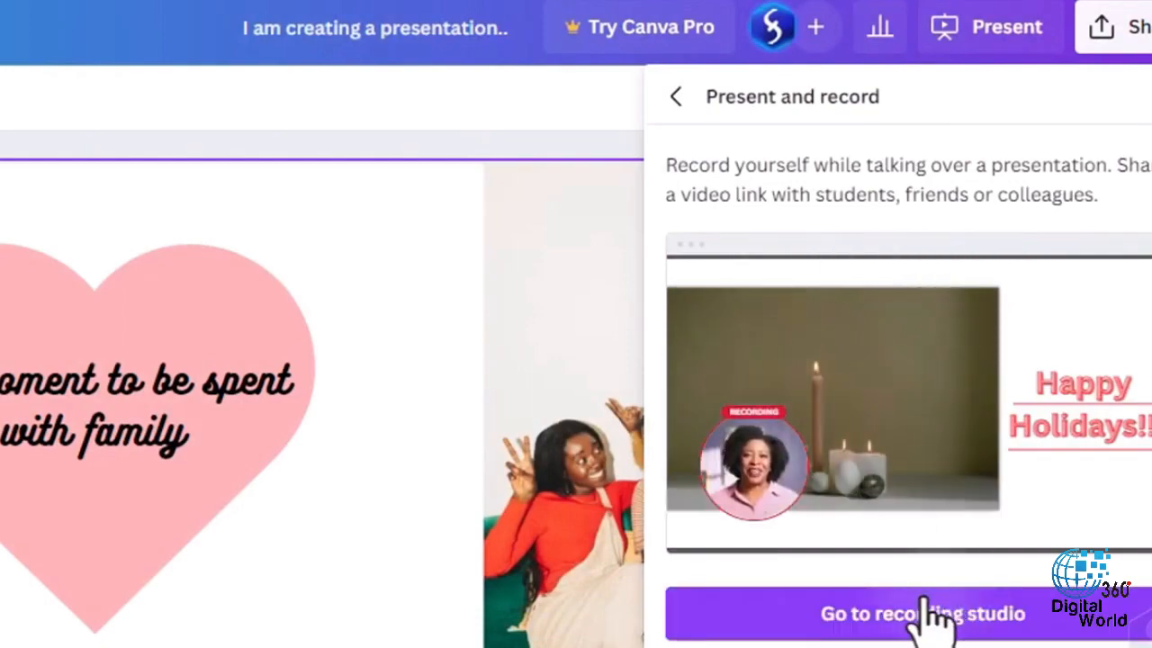
{"action": "left_click", "coordinate": [927, 621]}
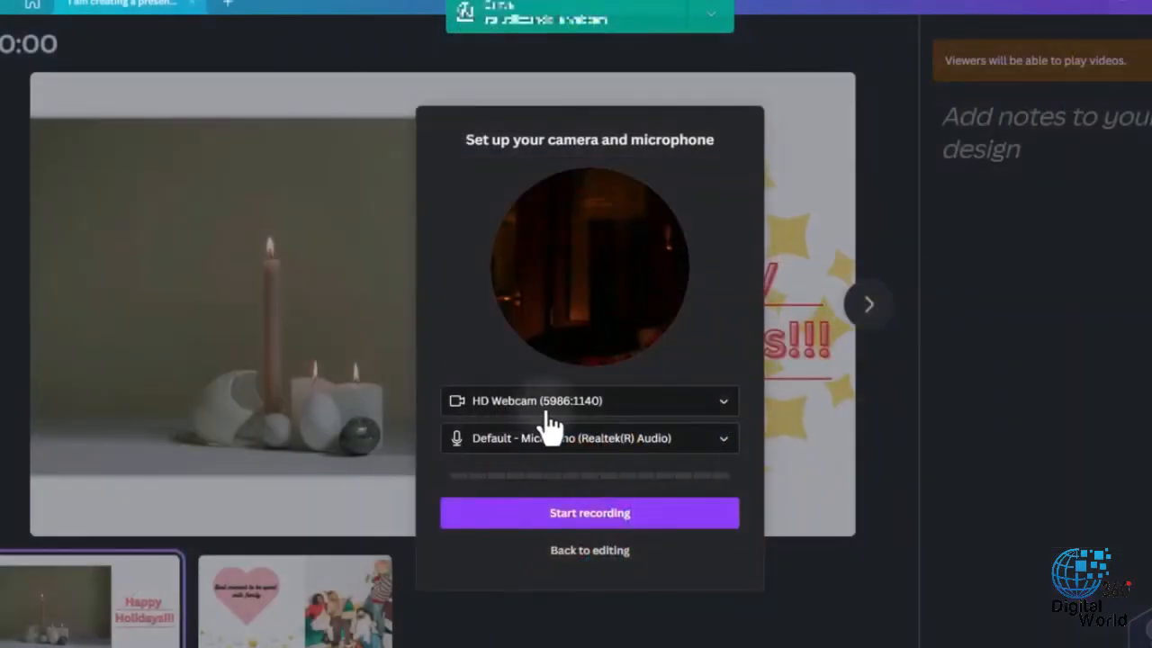
{"action": "left_click", "coordinate": [596, 513]}
{"action": "left_click", "coordinate": [830, 45]}
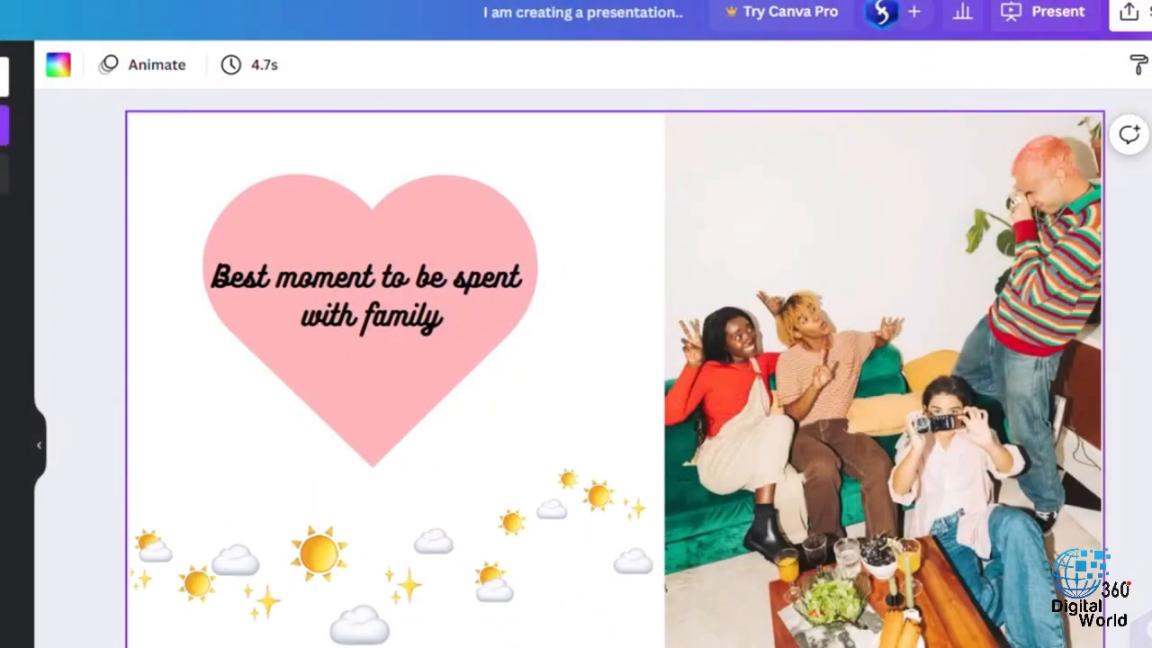
- Open the presentation's download options and view the available file types
{"action": "left_click", "coordinate": [1128, 12]}
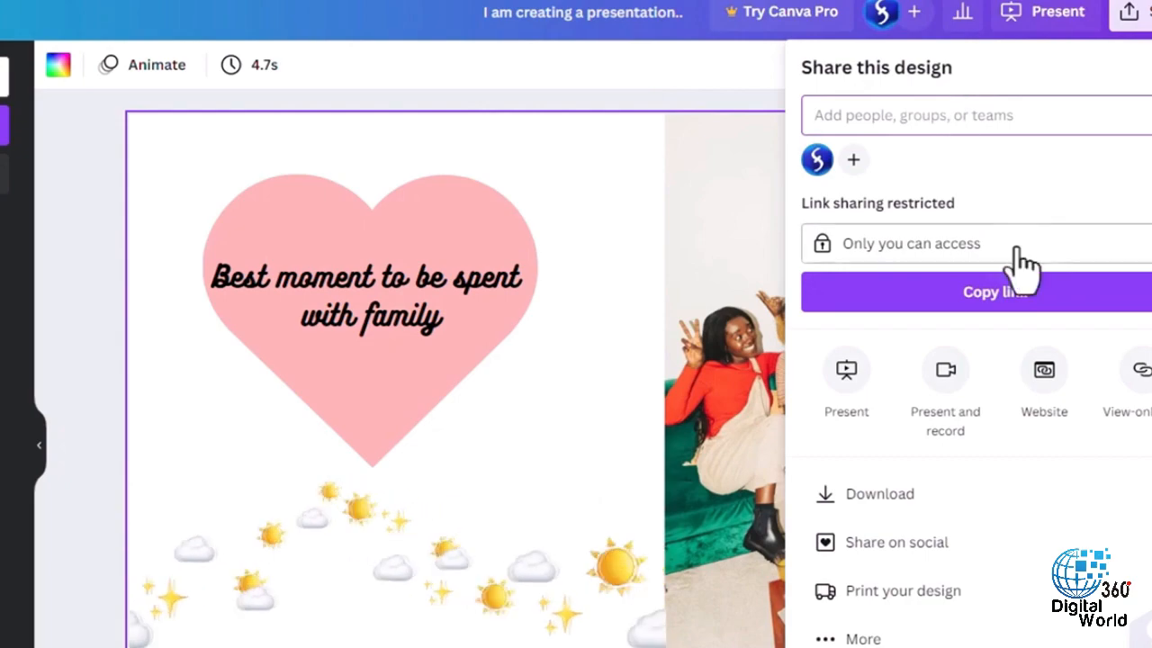
{"action": "left_click", "coordinate": [916, 488]}
{"action": "left_click", "coordinate": [1034, 152]}
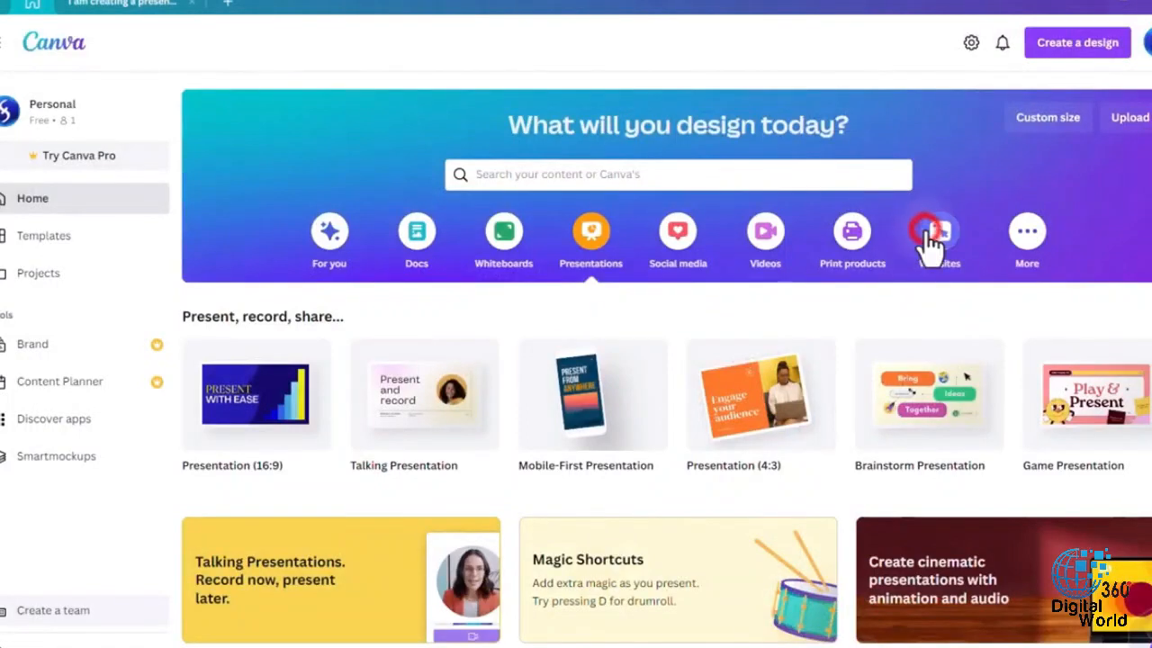
- Create an Education Website design and apply the welcome page of the Grey Orange Purple Stickies and Scribbles template
{"action": "left_click", "coordinate": [930, 236]}
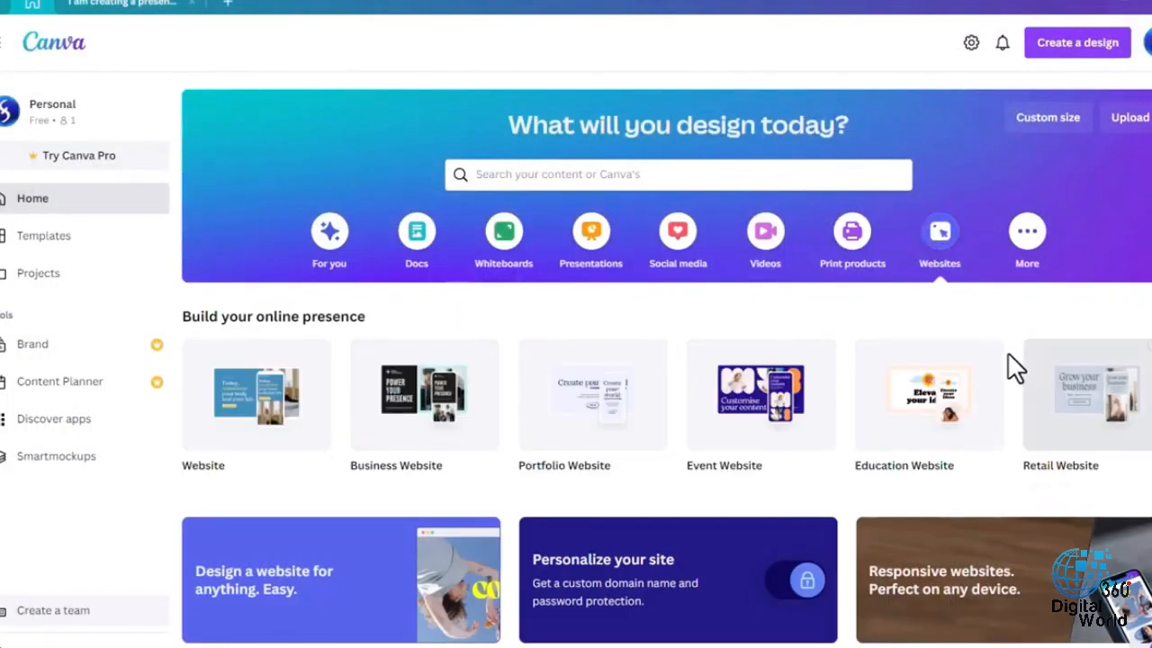
{"action": "left_click", "coordinate": [928, 395]}
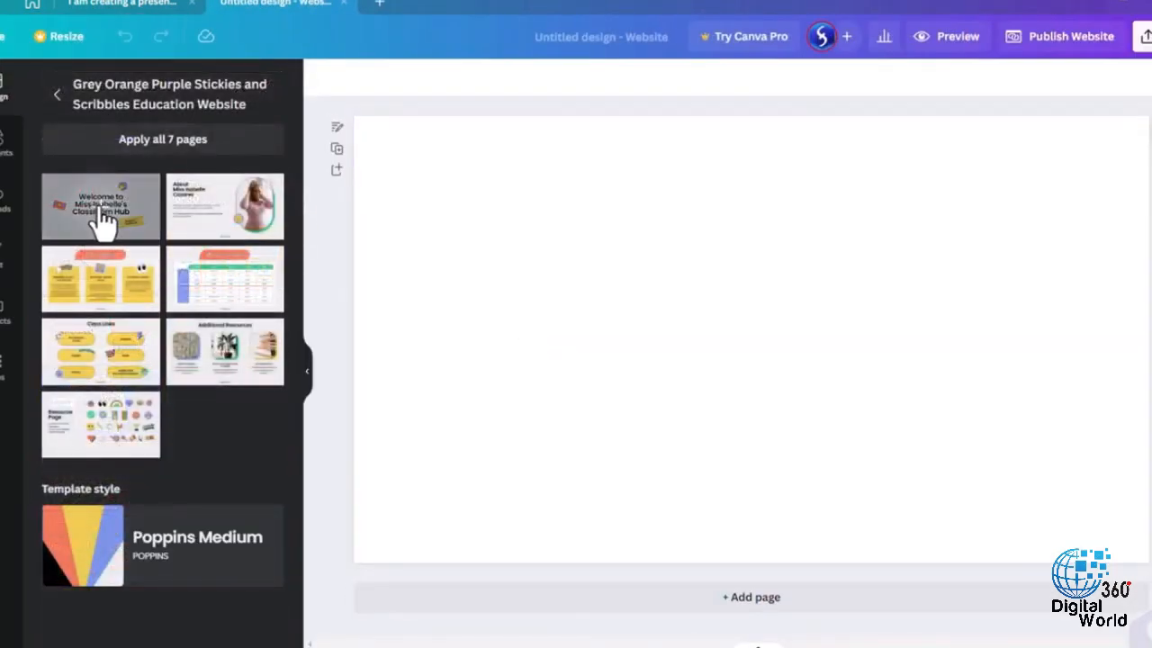
{"action": "left_click", "coordinate": [101, 220]}
- Add an arrow slanting down toward the welcome title and a raised-hands graphic below the hearts sticker
{"action": "left_click", "coordinate": [7, 145]}
{"action": "left_click", "coordinate": [213, 310]}
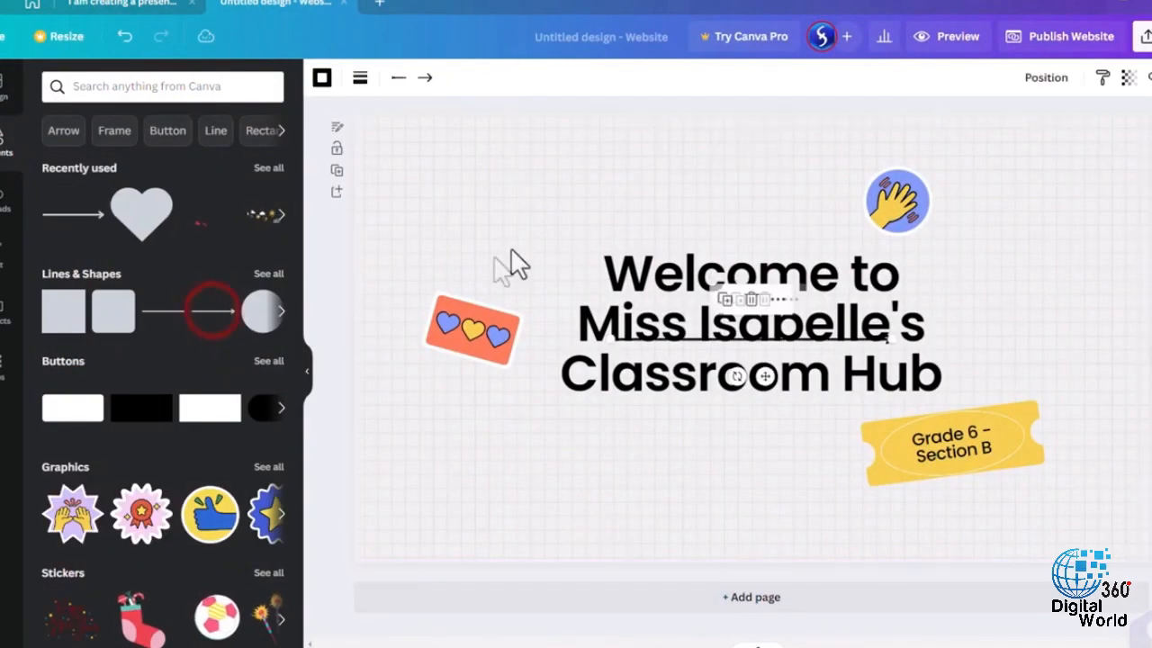
{"action": "left_click_drag", "start_coordinate": [764, 376], "coordinate": [592, 196]}
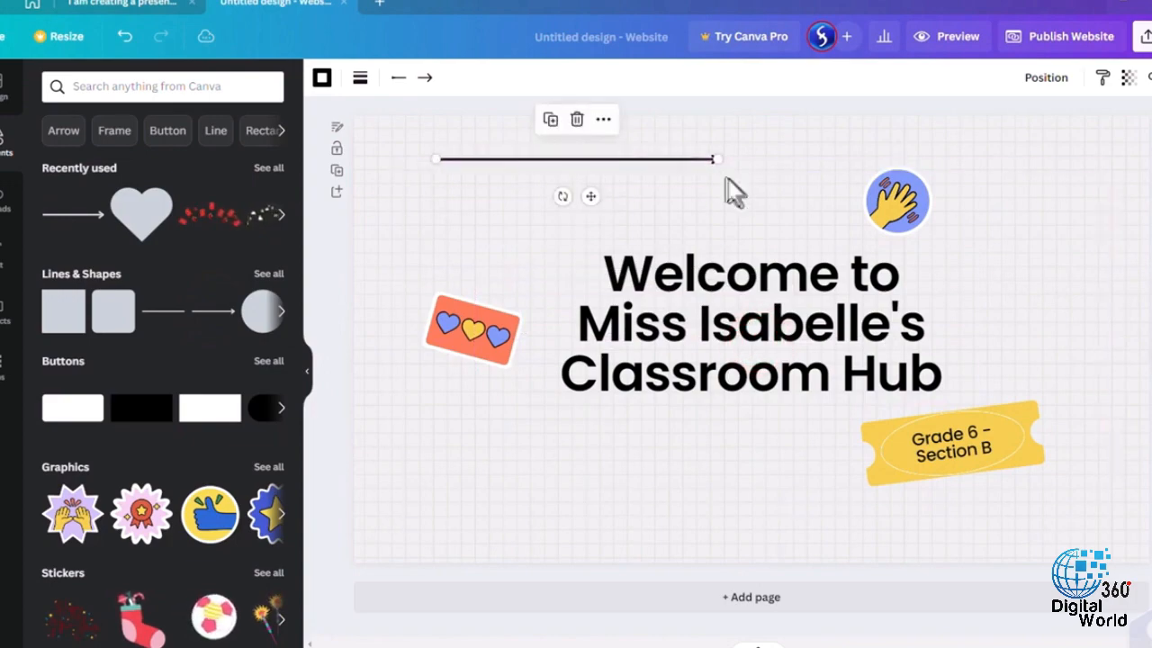
{"action": "left_click_drag", "start_coordinate": [712, 161], "coordinate": [578, 237]}
{"action": "left_click", "coordinate": [72, 513]}
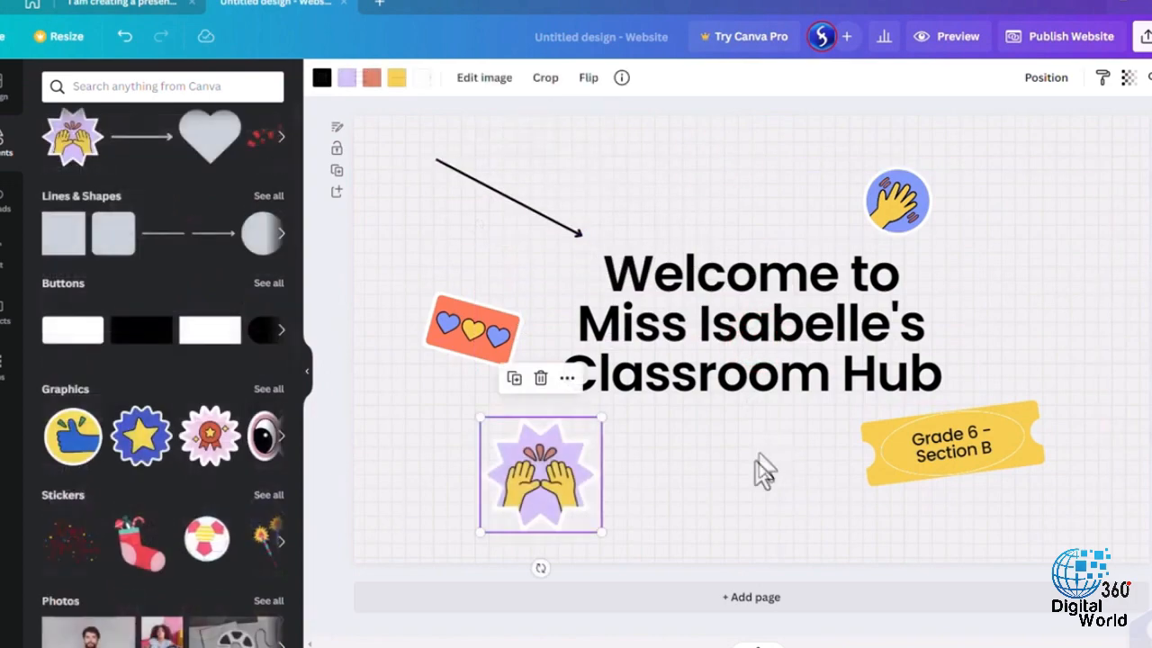
- Add a second page to the website and apply the template's Class News layout to it
{"action": "left_click", "coordinate": [738, 596]}
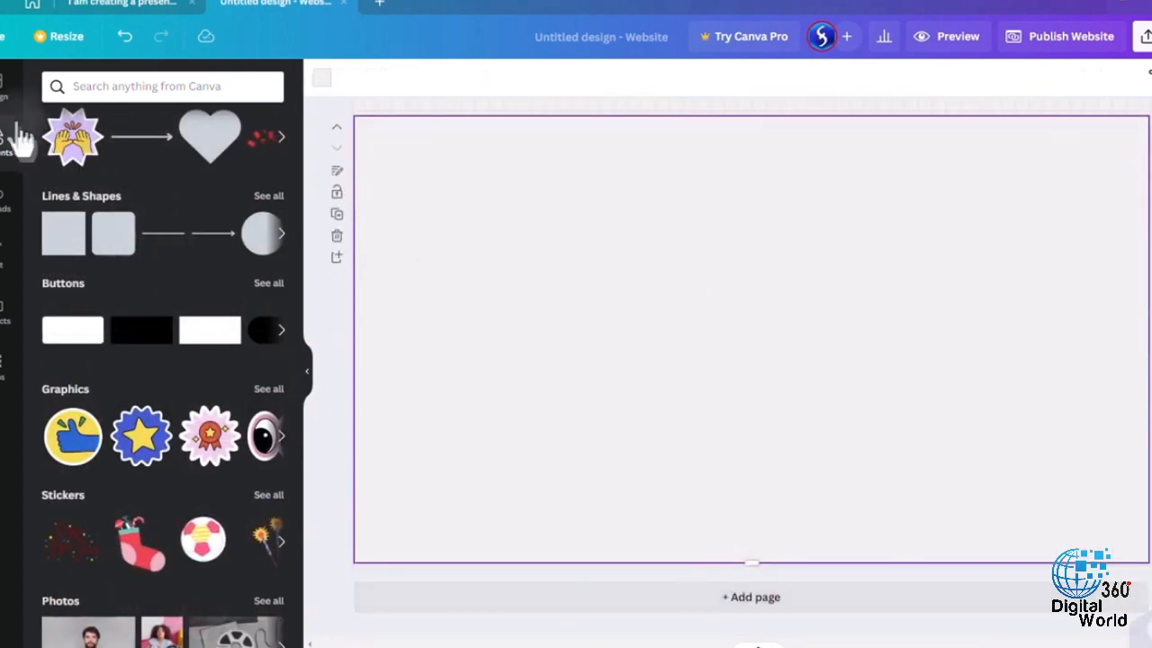
{"action": "left_click", "coordinate": [7, 91]}
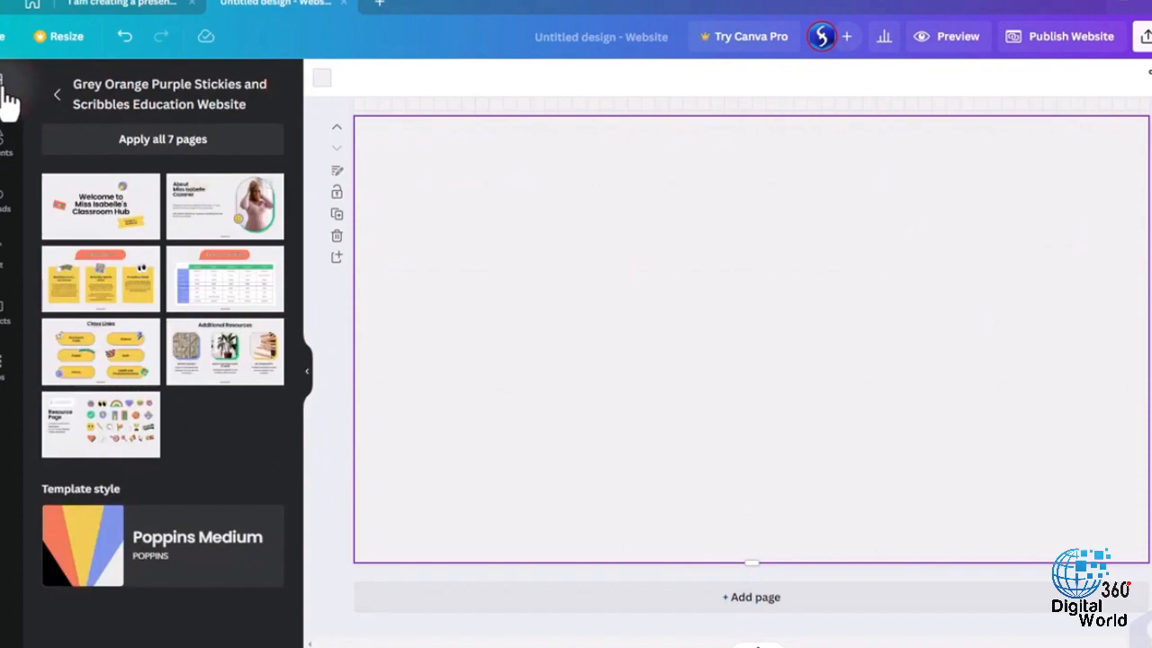
{"action": "left_click", "coordinate": [130, 284]}
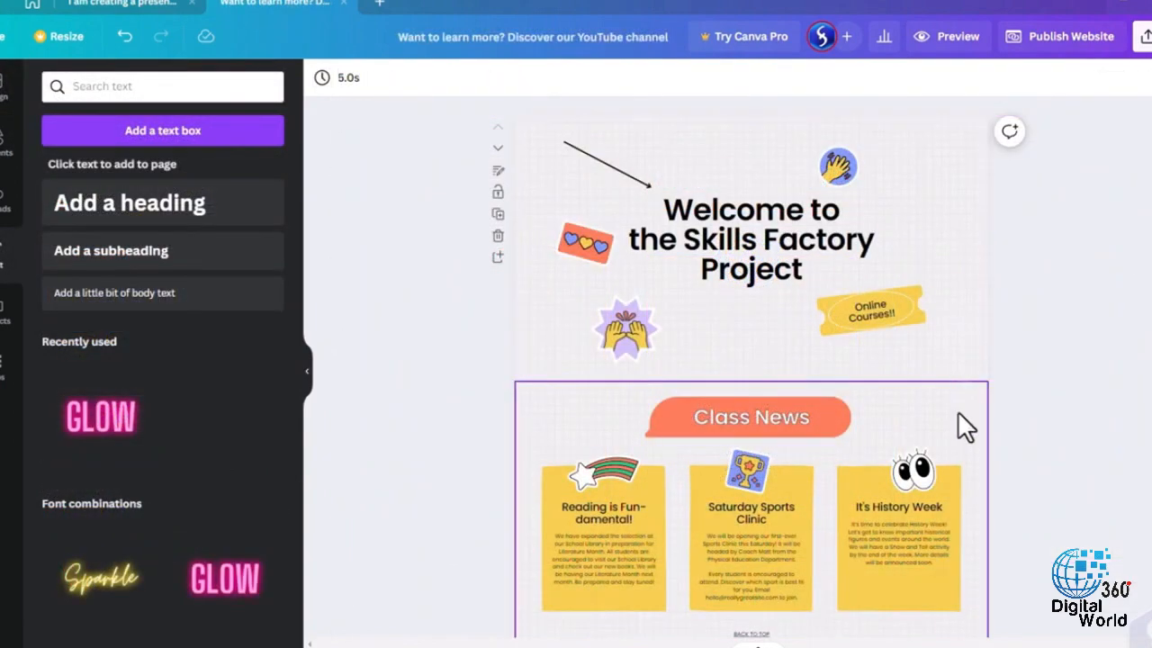
- Try the light blue document color as the welcome page's background and undo it
{"action": "scroll", "coordinate": [963, 404], "scroll_direction": "down", "scroll_amount": 2}
{"action": "scroll", "coordinate": [972, 401], "scroll_direction": "down", "scroll_amount": 3}
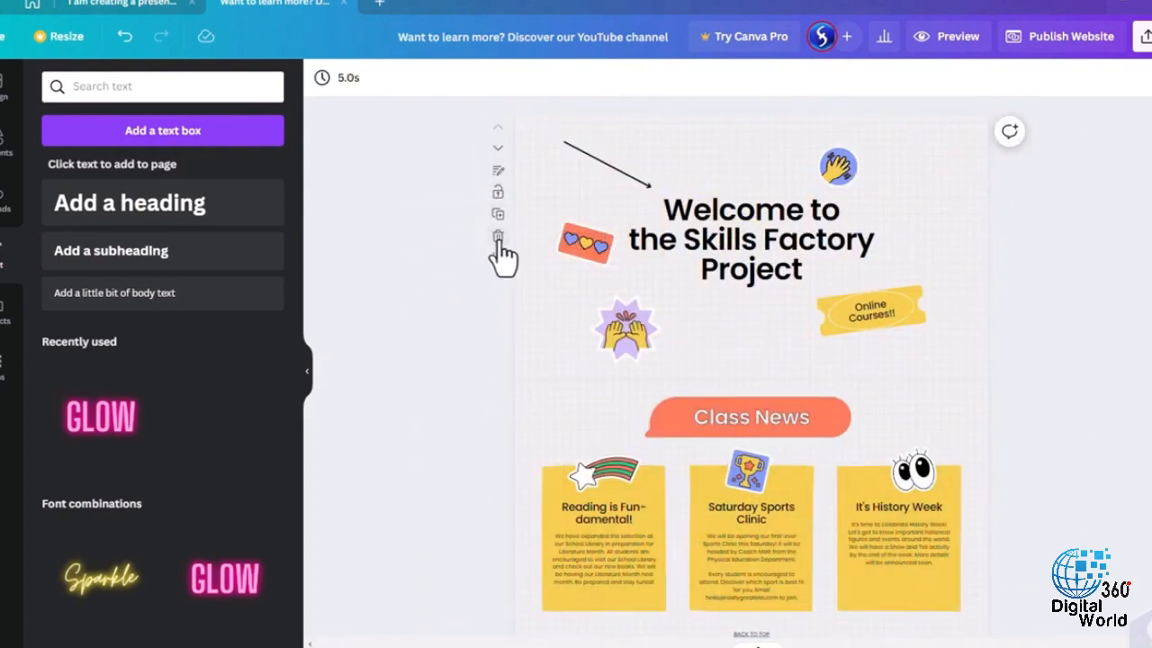
{"action": "left_click", "coordinate": [520, 270]}
{"action": "left_click", "coordinate": [322, 77]}
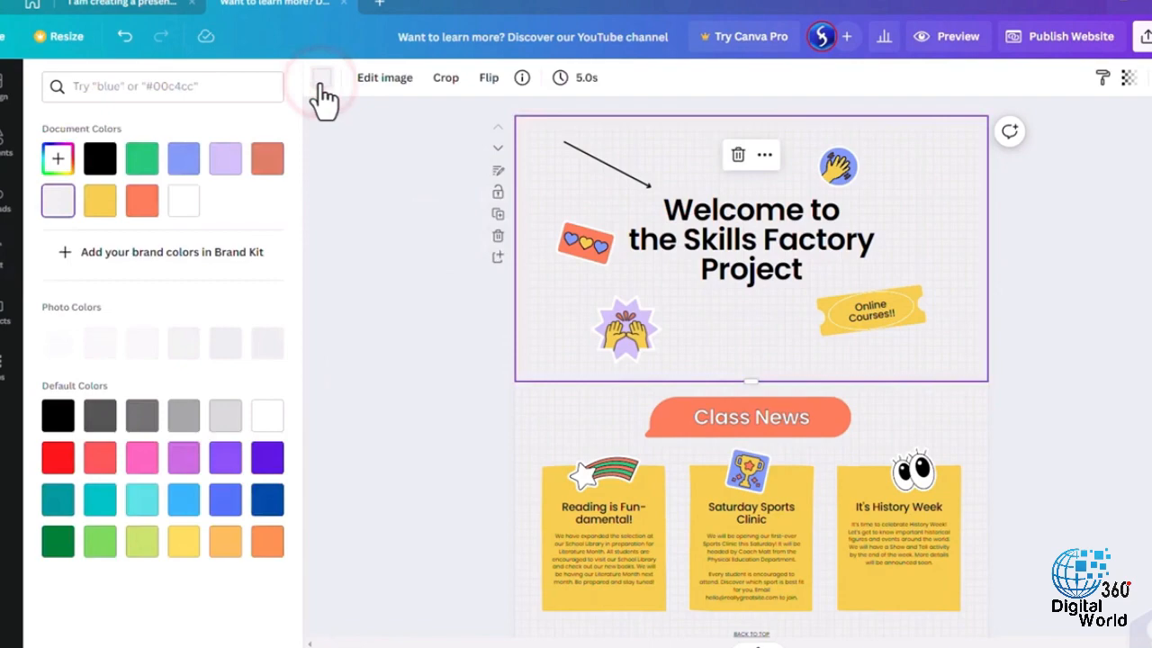
{"action": "left_click", "coordinate": [185, 160]}
{"action": "key", "text": "ctrl+z"}
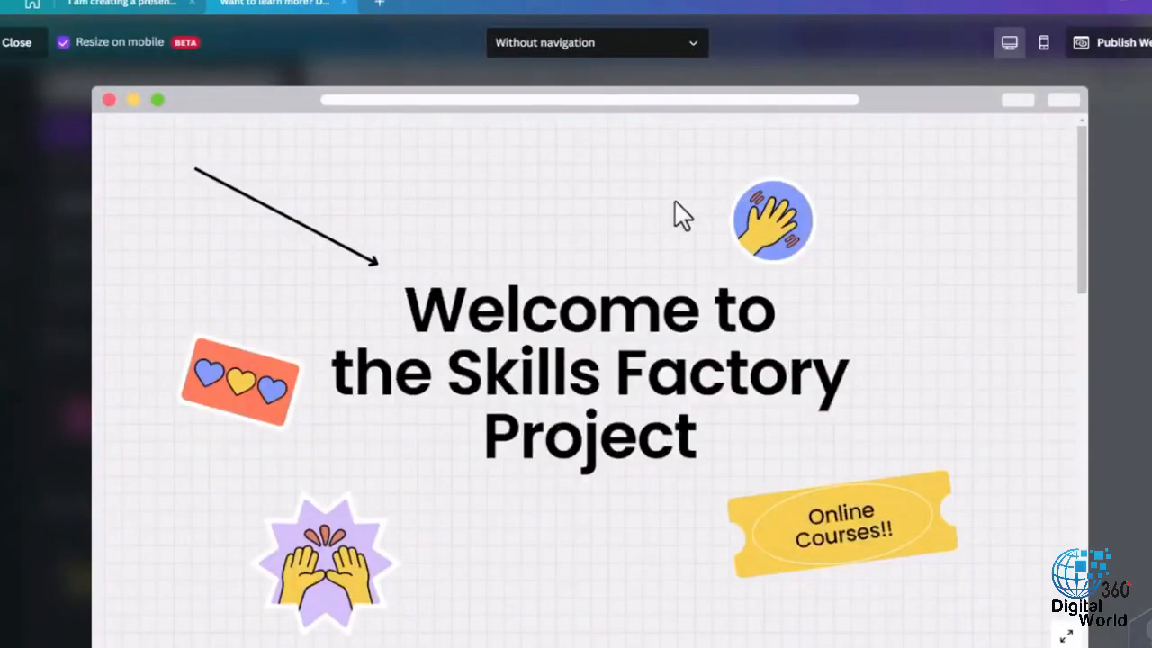
- Preview the website in the desktop layout and in the mobile layout
{"action": "scroll", "coordinate": [675, 202], "scroll_direction": "down", "scroll_amount": 8}
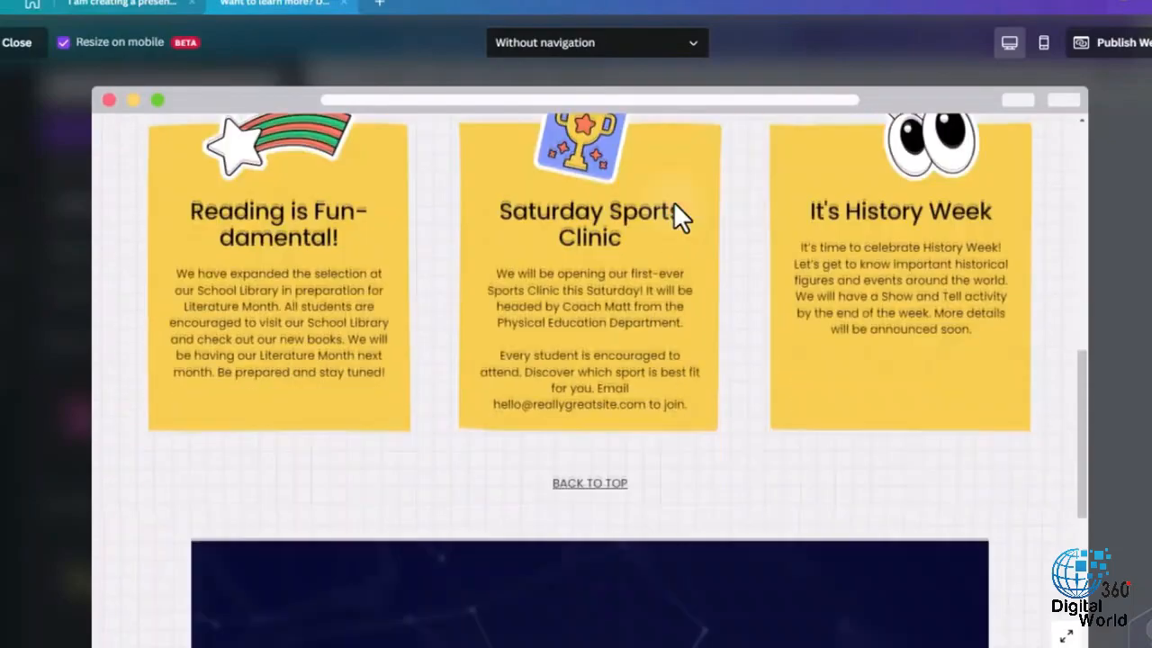
{"action": "scroll", "coordinate": [674, 201], "scroll_direction": "up", "scroll_amount": 8}
{"action": "left_click", "coordinate": [1046, 45]}
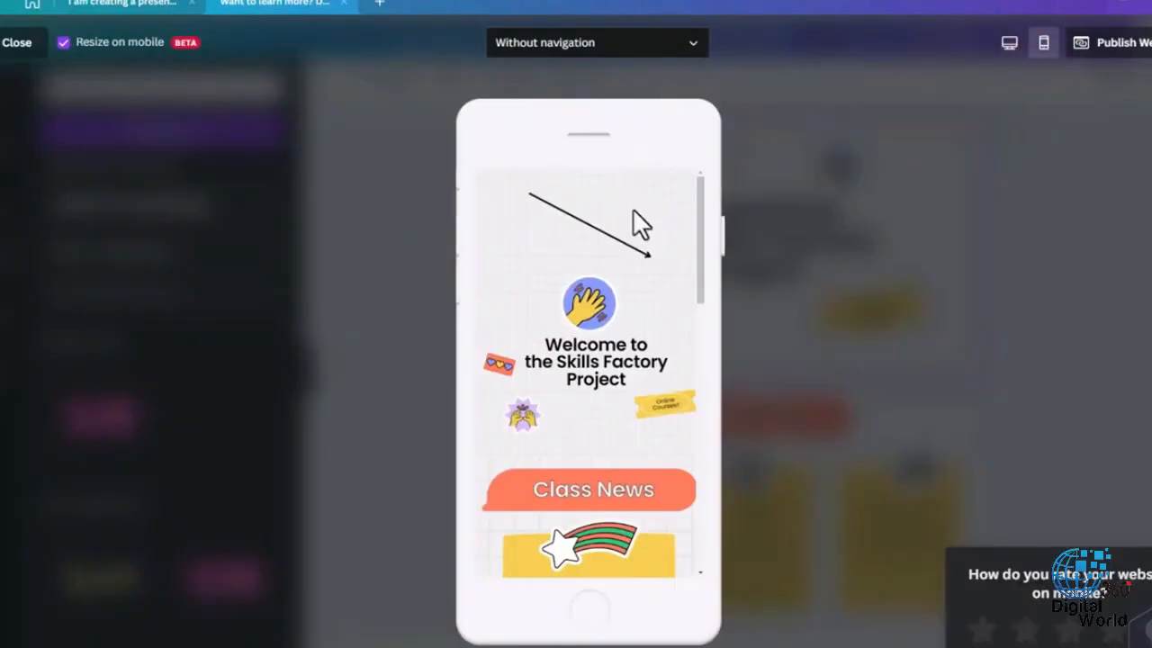
{"action": "scroll", "coordinate": [634, 209], "scroll_direction": "down", "scroll_amount": 5}
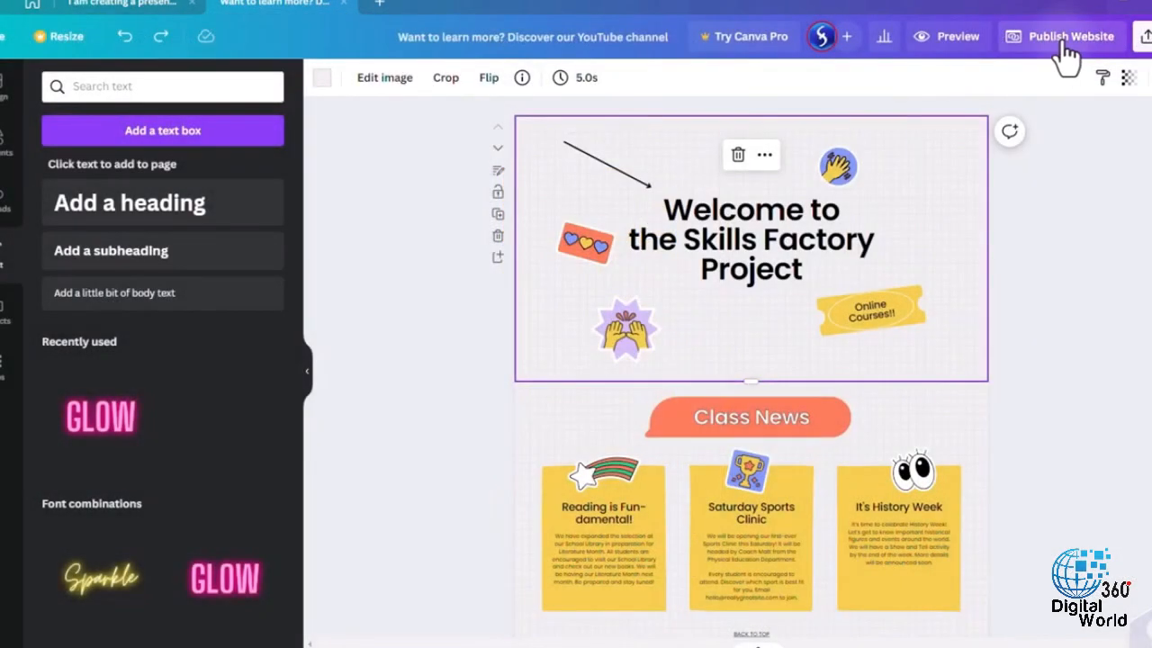
- Start publishing the website to a free domain and enter "mysite" as the subdomain
{"action": "left_click", "coordinate": [1063, 47]}
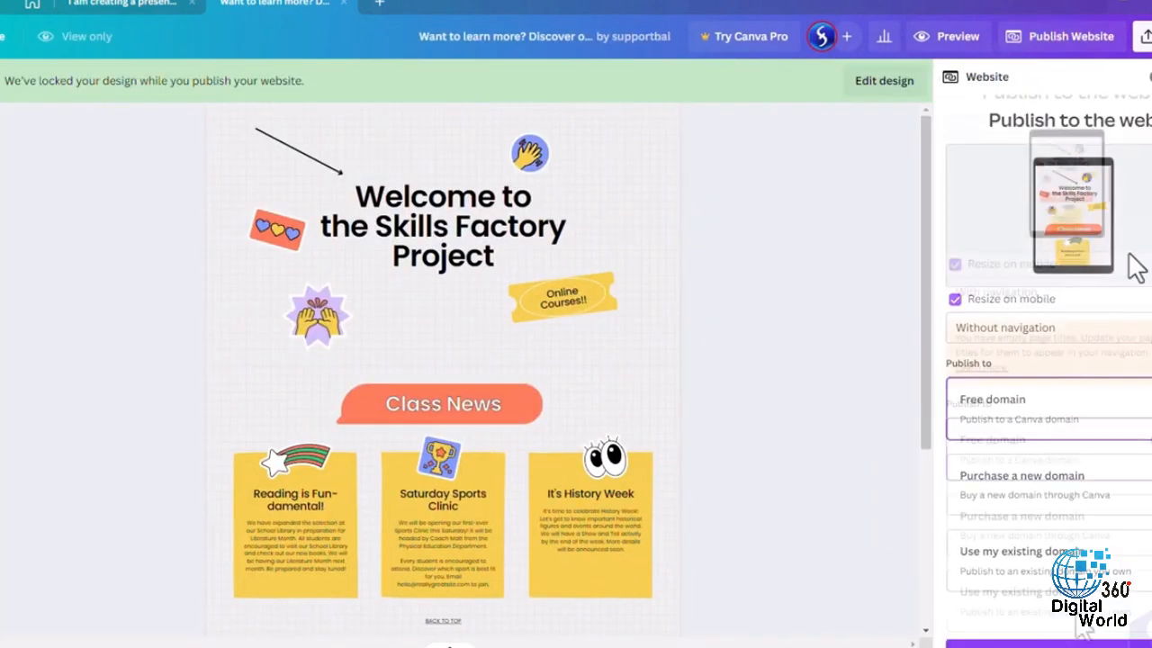
{"action": "left_click", "coordinate": [1103, 640]}
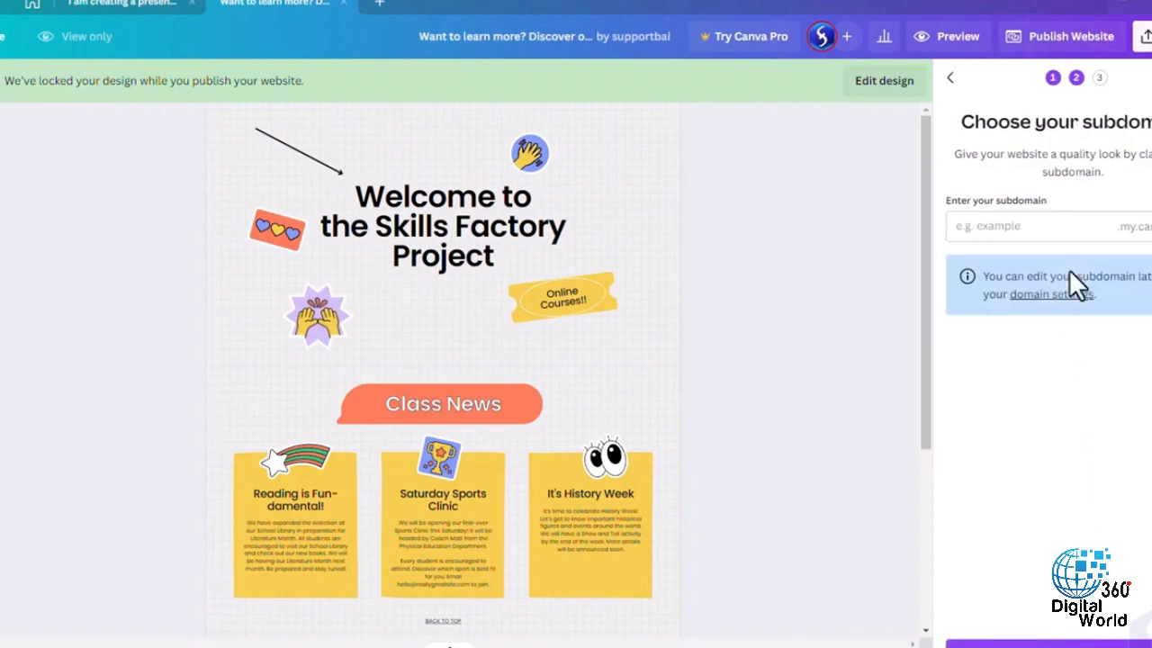
{"action": "type", "text": "mysite"}
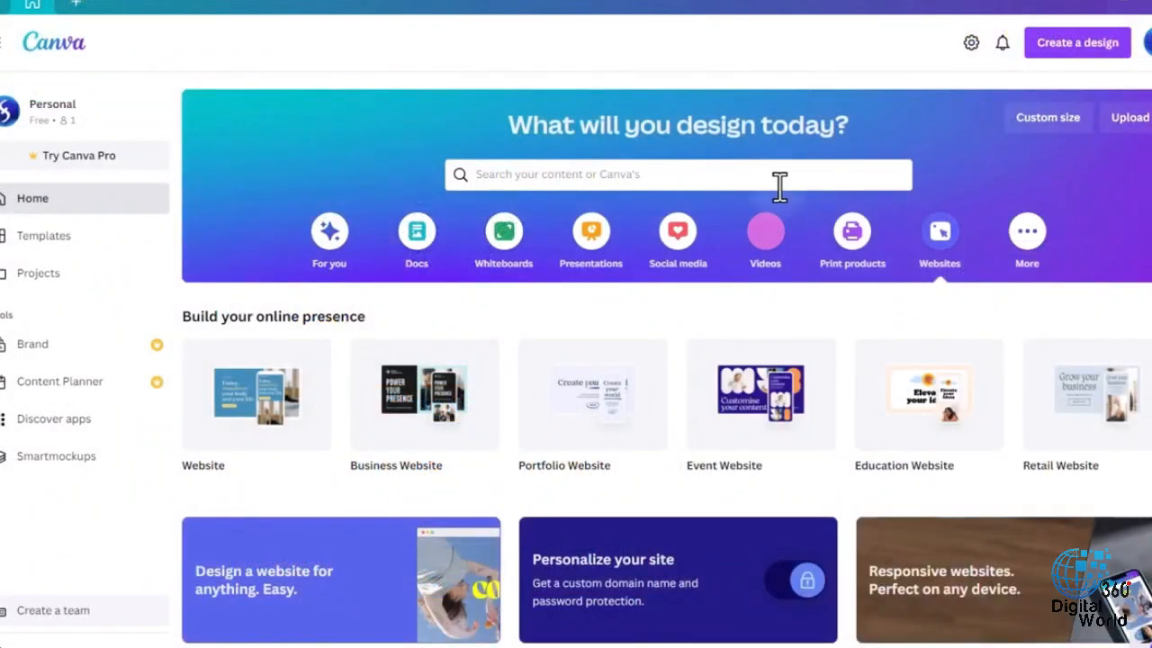
- Create a Video design and apply the Welcome Students page of the Apricot Shapes Back to School Teacher Introduction template
{"action": "left_click", "coordinate": [772, 261]}
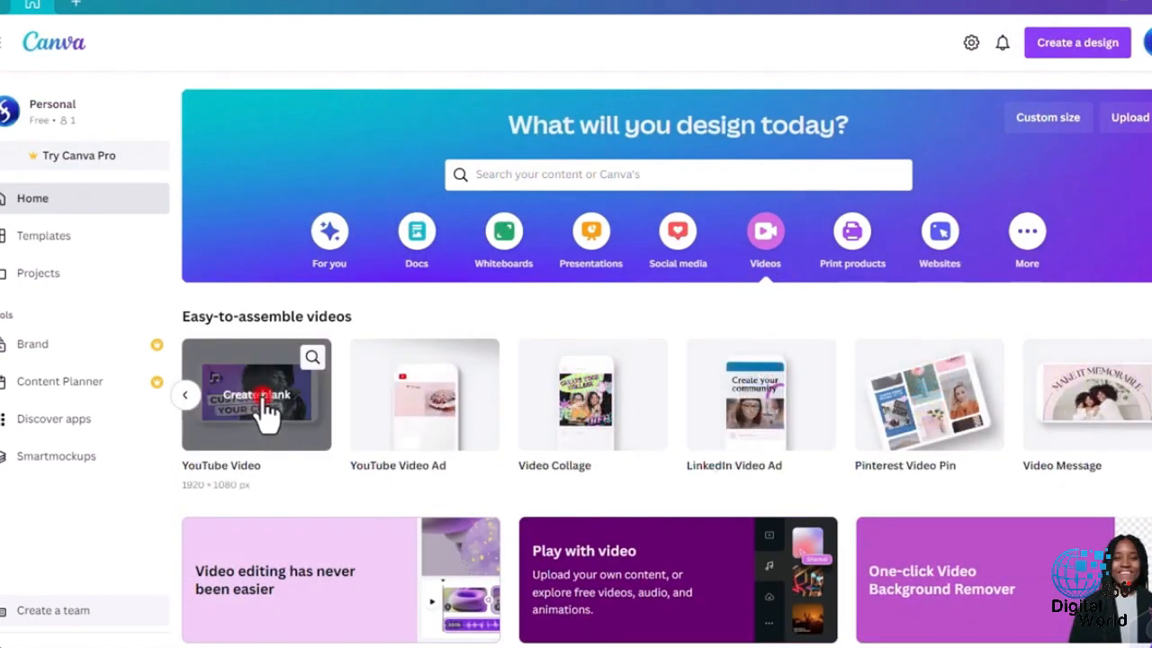
{"action": "left_click", "coordinate": [264, 410]}
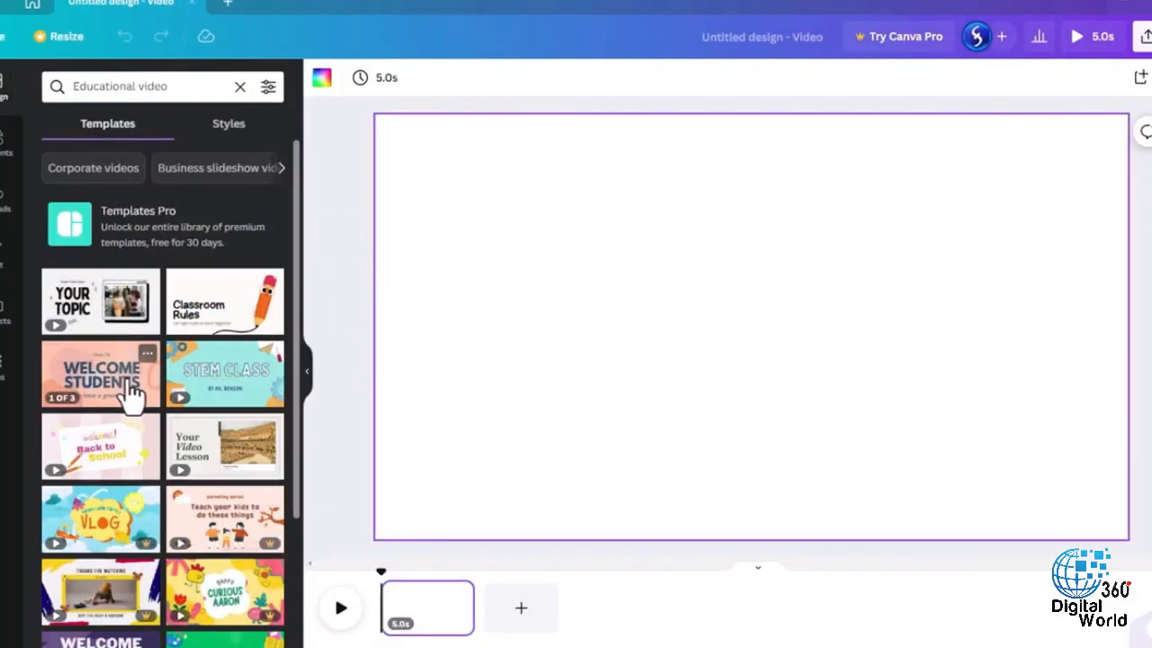
{"action": "left_click", "coordinate": [124, 382]}
{"action": "left_click", "coordinate": [123, 226]}
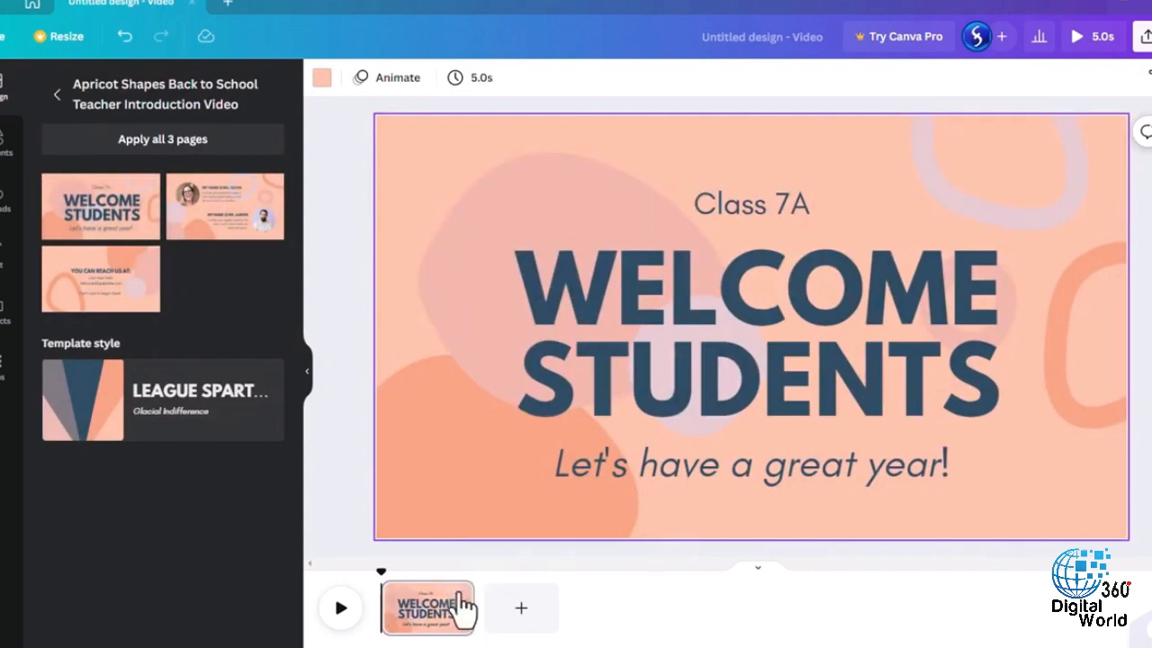
- Play back the Welcome Students page and add a second page filled with the purple abstract stock video
{"action": "left_click", "coordinate": [336, 612]}
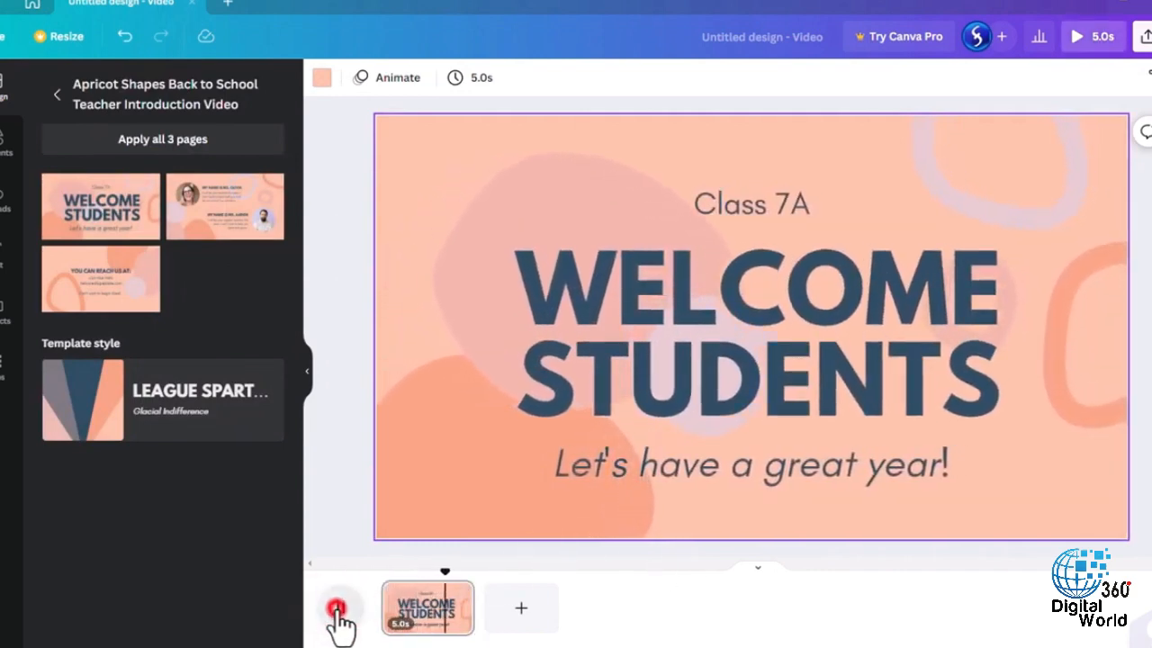
{"action": "left_click", "coordinate": [524, 604]}
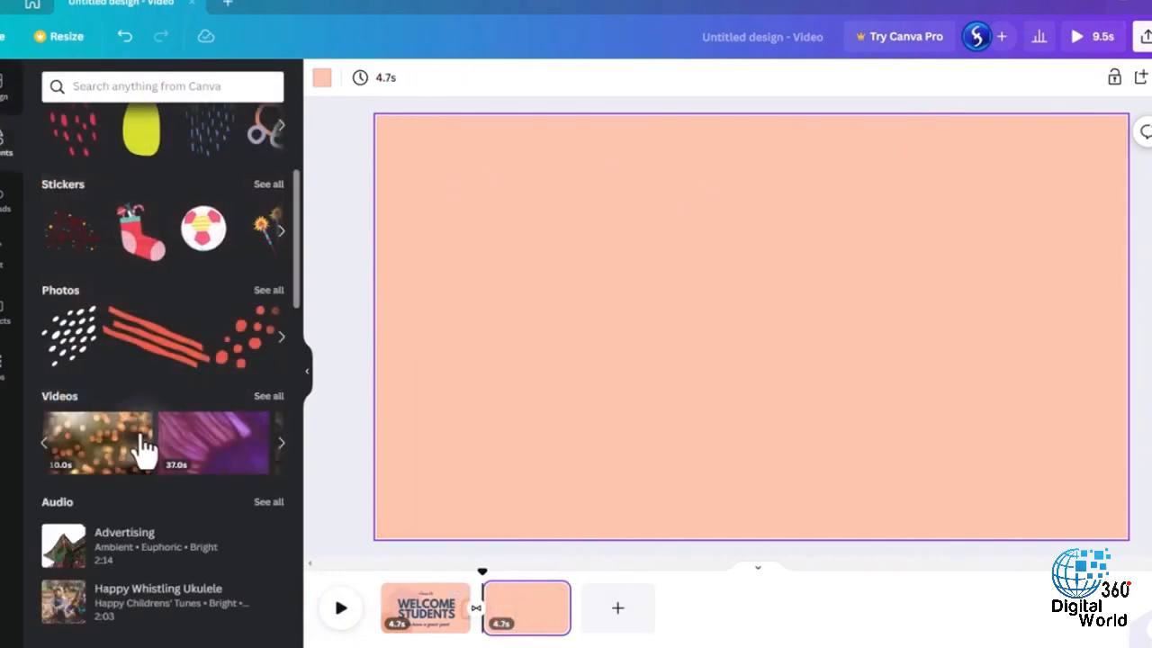
{"action": "left_click", "coordinate": [209, 457]}
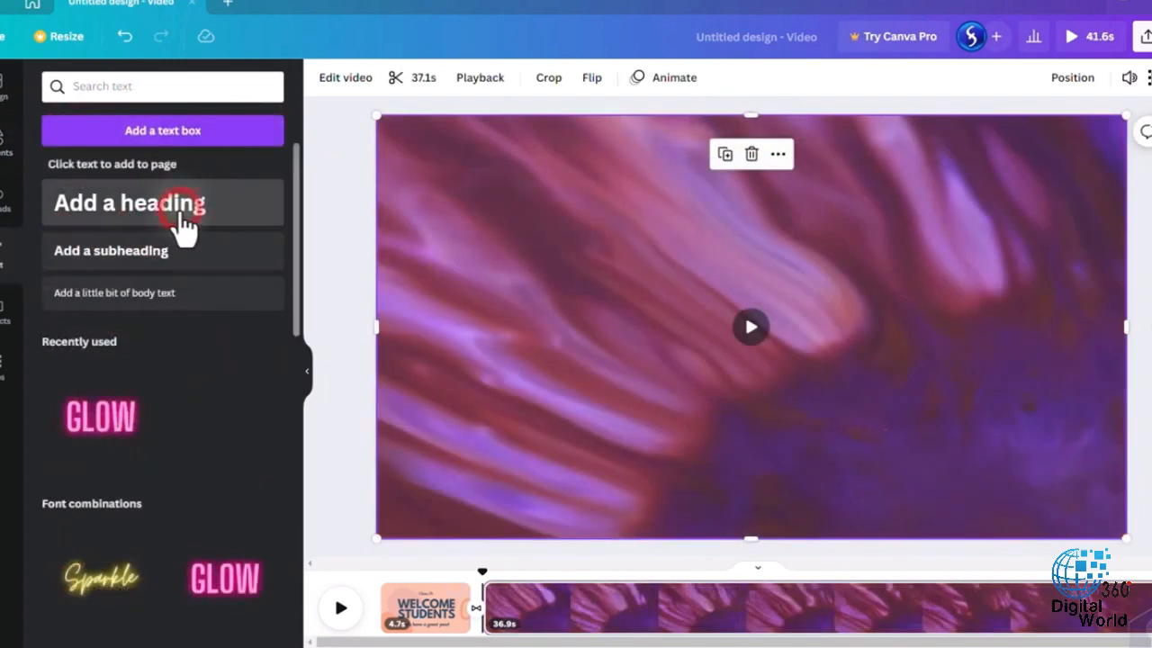
- Add a heading reading "Wonderful" over the purple video on the second page
{"action": "left_click", "coordinate": [180, 210]}
{"action": "type", "text": "Wonderful"}
{"action": "left_click", "coordinate": [540, 477]}
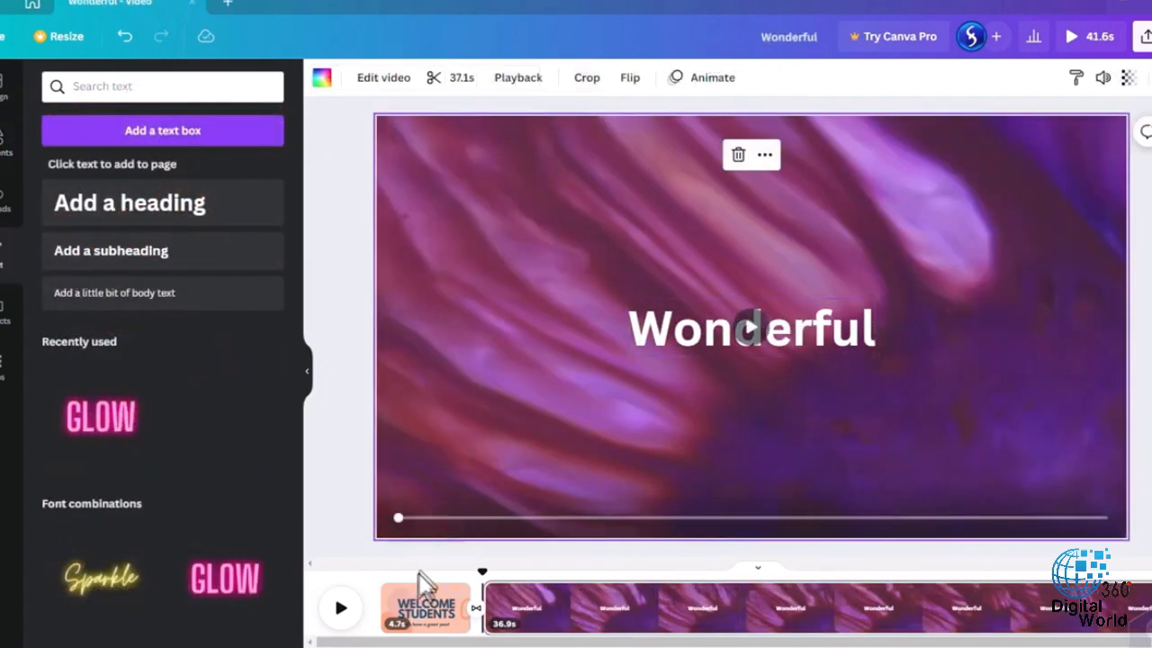
- Open the Welcome Students page and select its heading, tagline and class line in turn
{"action": "left_click", "coordinate": [420, 605]}
{"action": "left_click", "coordinate": [756, 297]}
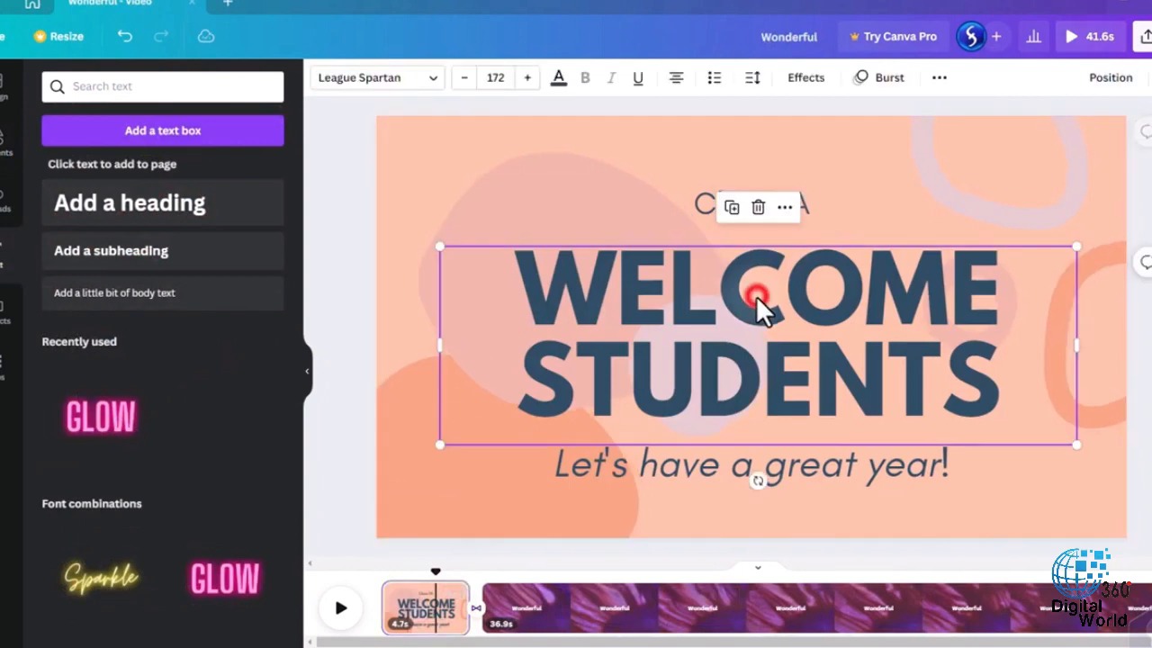
{"action": "left_click", "coordinate": [769, 302]}
{"action": "left_click", "coordinate": [807, 461]}
{"action": "left_click", "coordinate": [748, 216]}
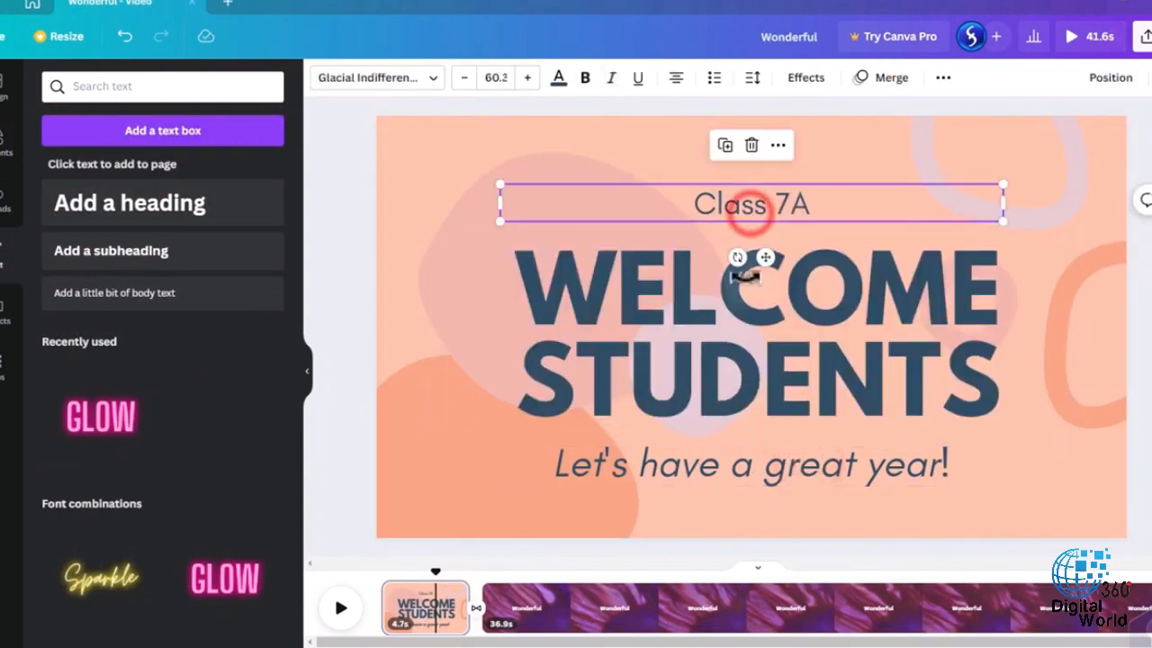
{"action": "left_click", "coordinate": [804, 335]}
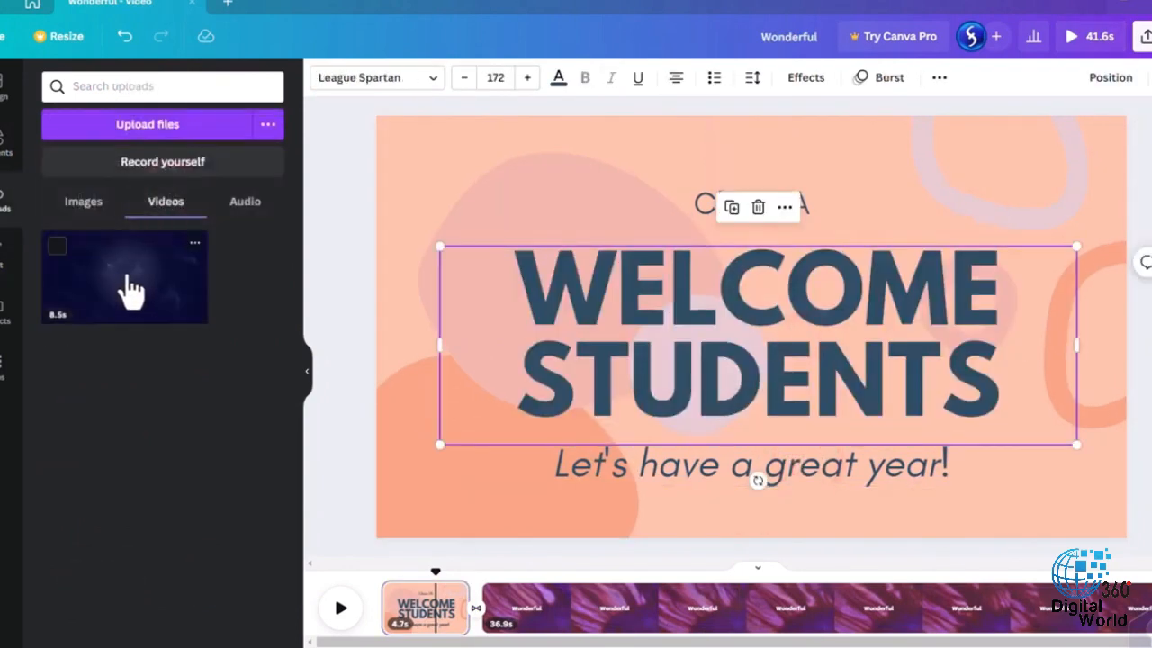
- Insert the uploaded 8.5-second video as a page between the Welcome Students page and the purple video page
{"action": "left_click_drag", "start_coordinate": [130, 288], "coordinate": [477, 612]}
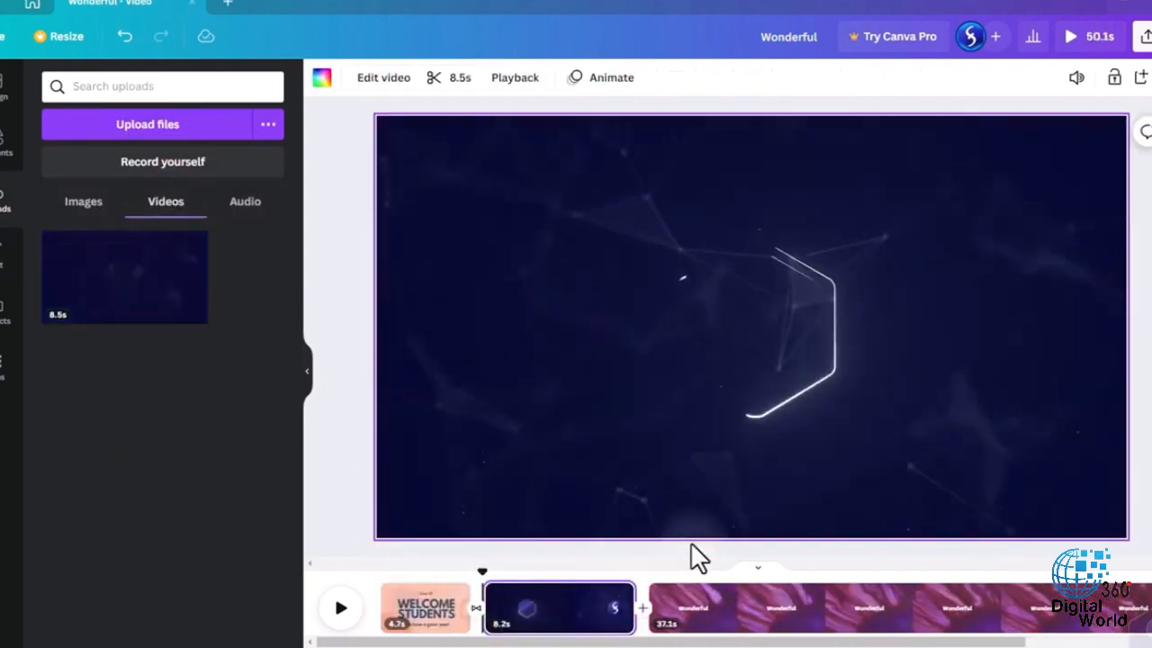
{"action": "left_click", "coordinate": [745, 329]}
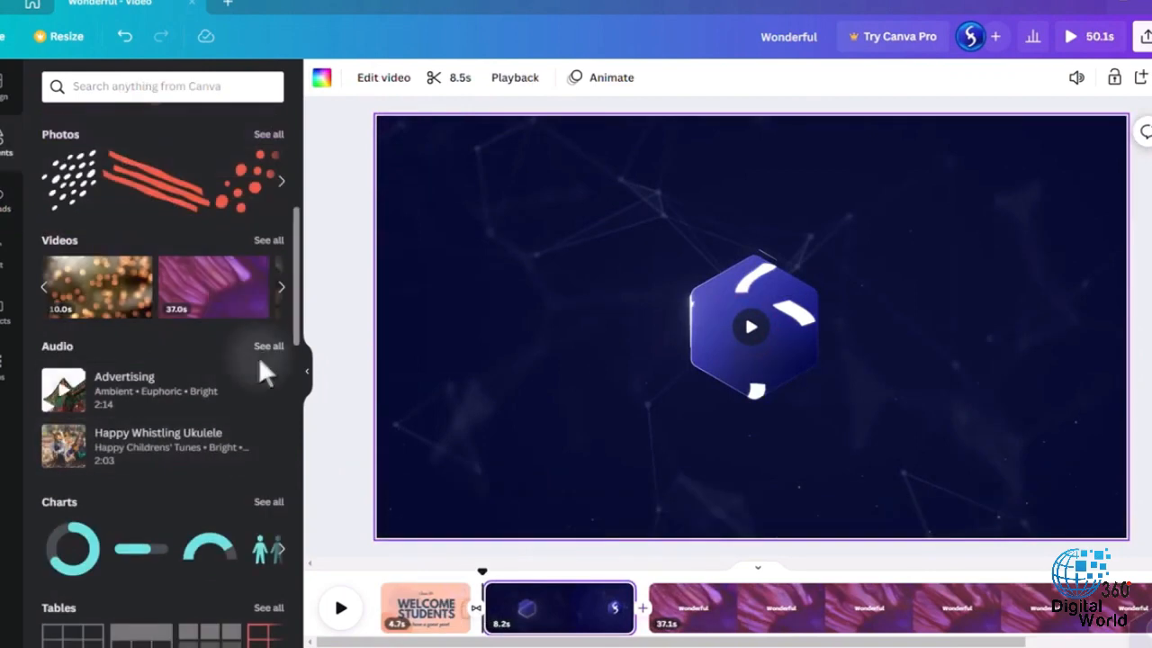
- Add the Instrumental track "Ukulele Song" from the audio library to the video
{"action": "left_click", "coordinate": [264, 350]}
{"action": "scroll", "coordinate": [237, 349], "scroll_direction": "down", "scroll_amount": 1}
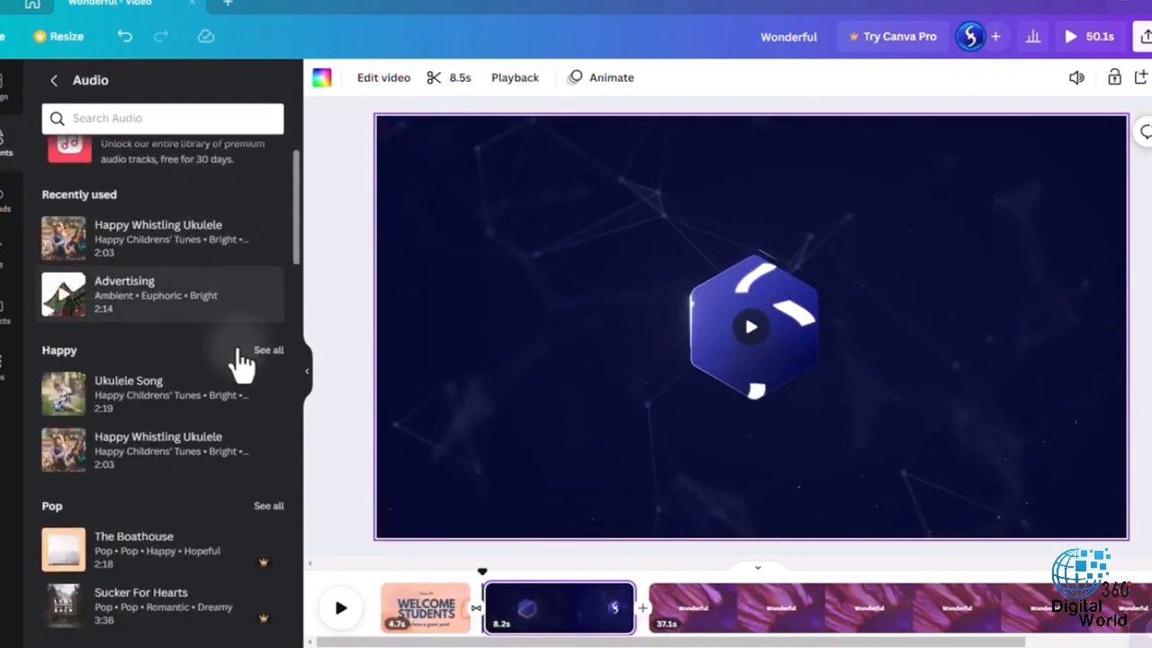
{"action": "scroll", "coordinate": [239, 360], "scroll_direction": "down", "scroll_amount": 6}
{"action": "left_click", "coordinate": [195, 405]}
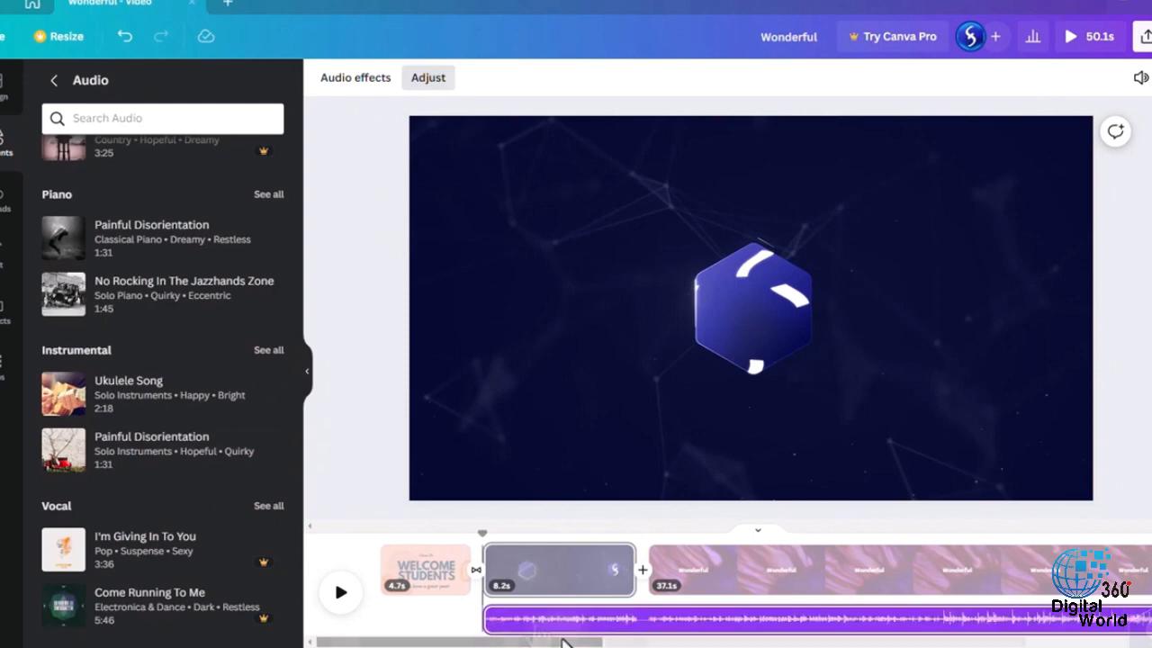
- Split the blue logo video page at the playhead
{"action": "right_click", "coordinate": [756, 315]}
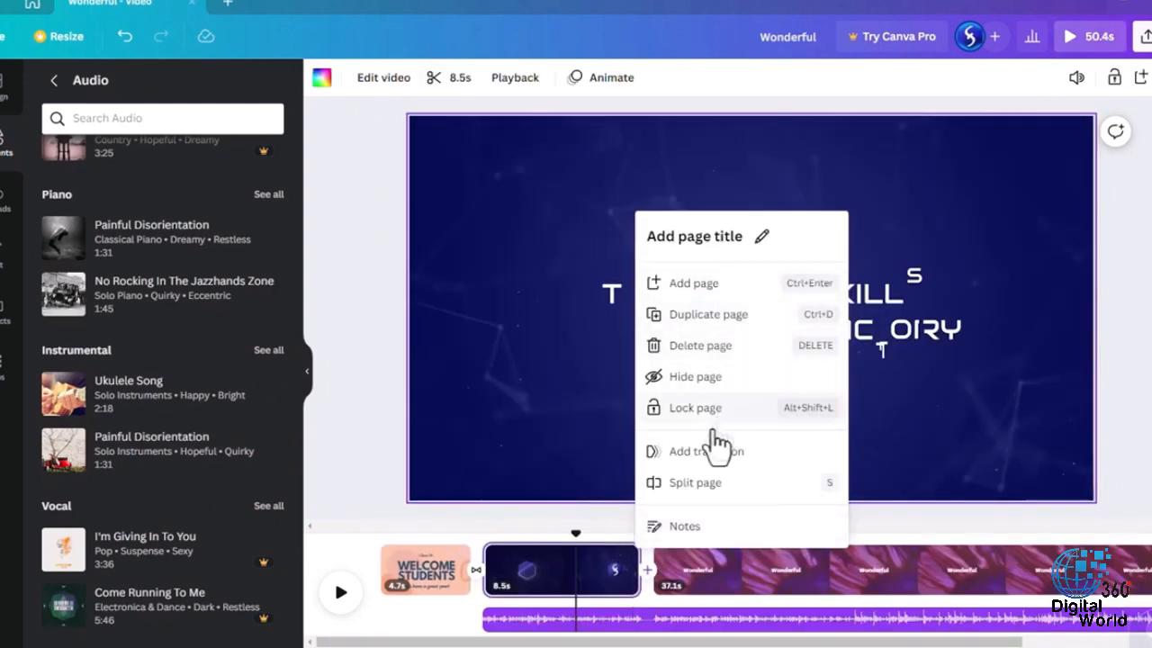
{"action": "left_click", "coordinate": [754, 486]}
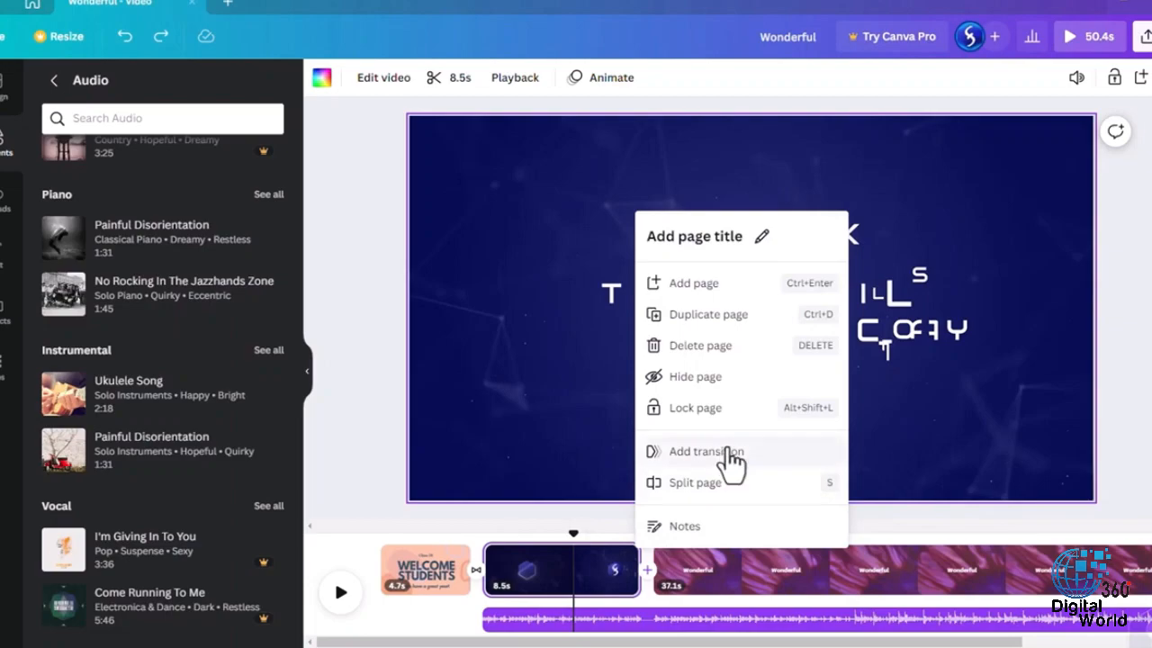
- Add a transition between the blue logo video page and the purple video page, and preview the whole video
{"action": "left_click", "coordinate": [732, 461]}
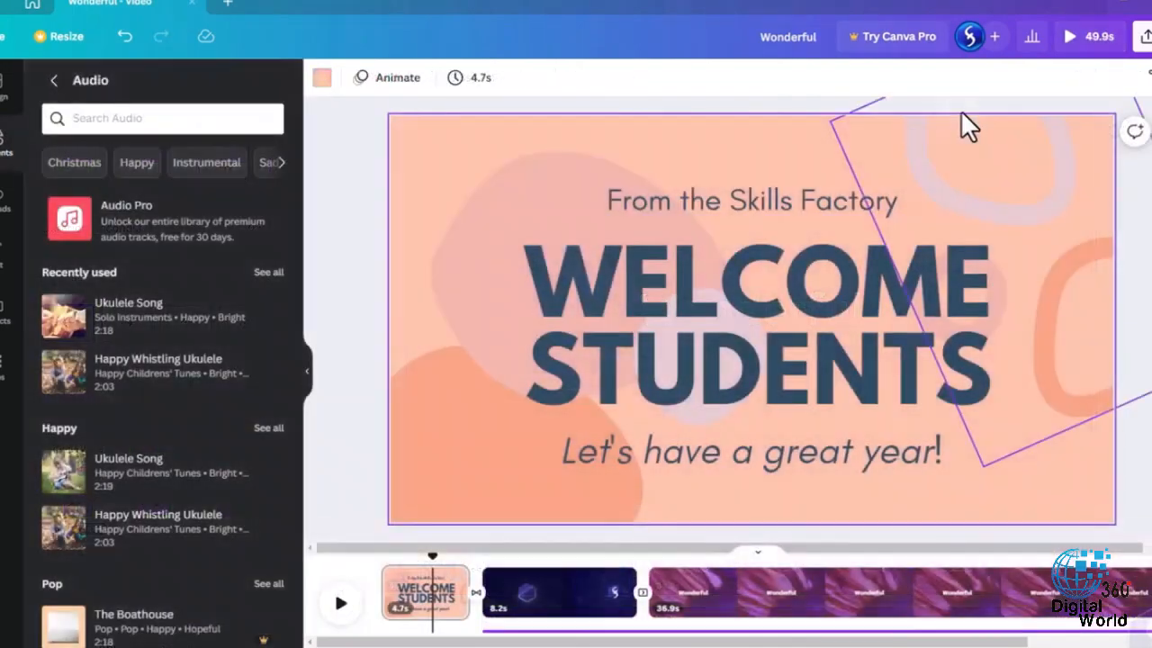
{"action": "left_click", "coordinate": [1094, 39]}
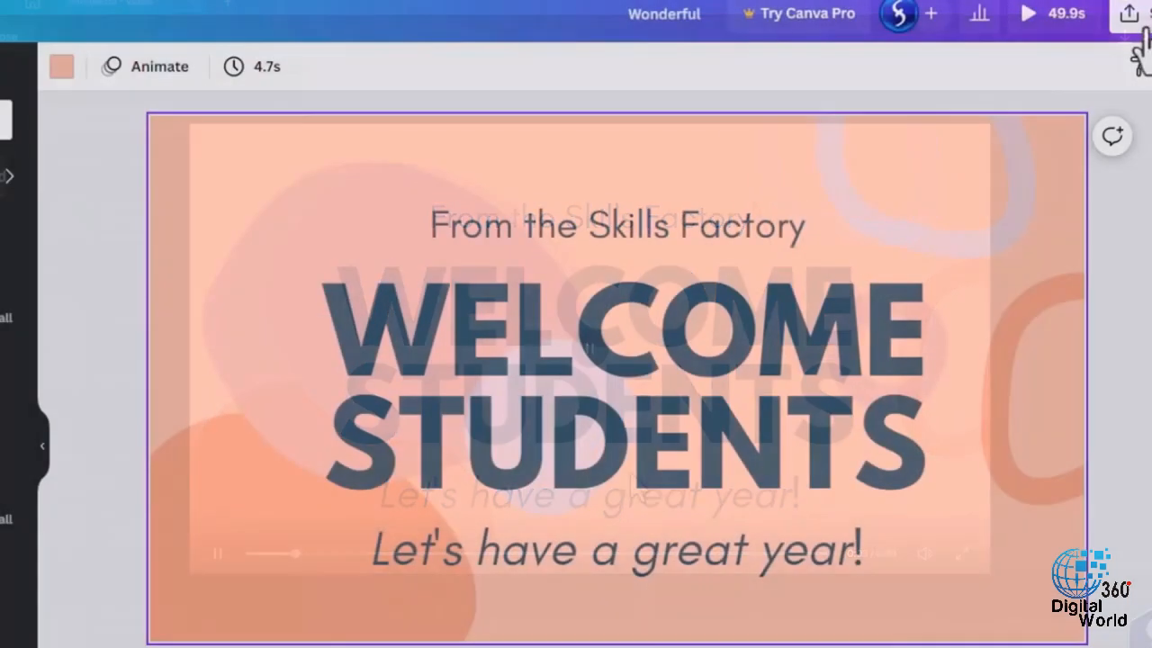
- Check the link access options for sharing the video and open its download settings
{"action": "left_click", "coordinate": [1136, 16]}
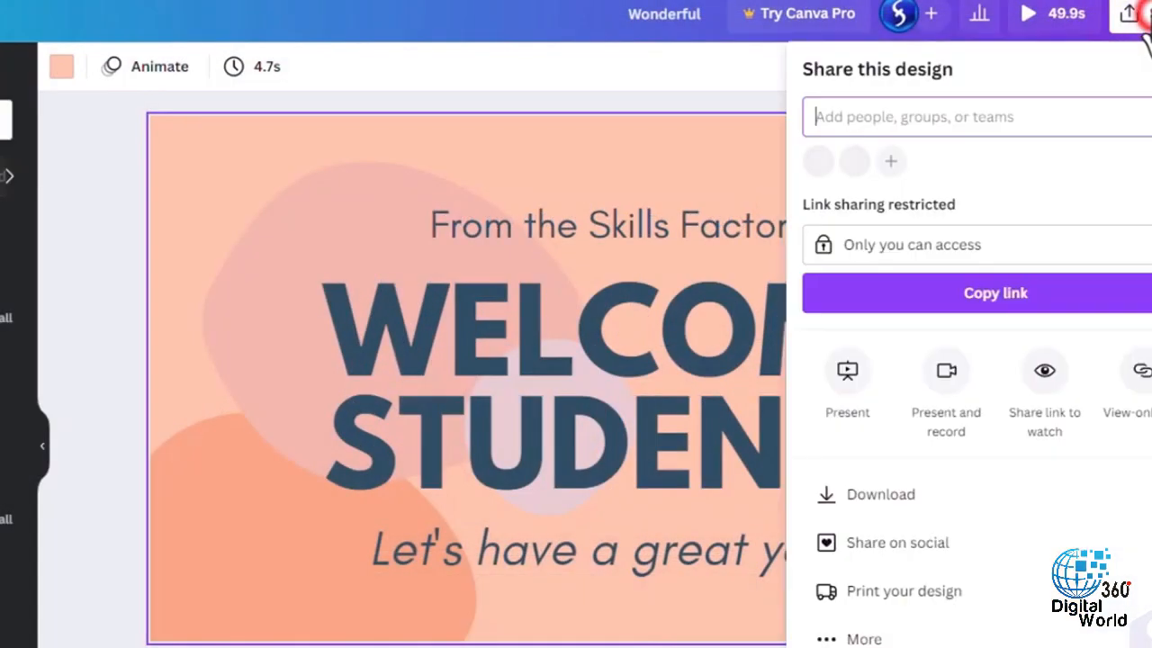
{"action": "left_click", "coordinate": [999, 262]}
{"action": "left_click", "coordinate": [1008, 263]}
{"action": "left_click", "coordinate": [907, 499]}
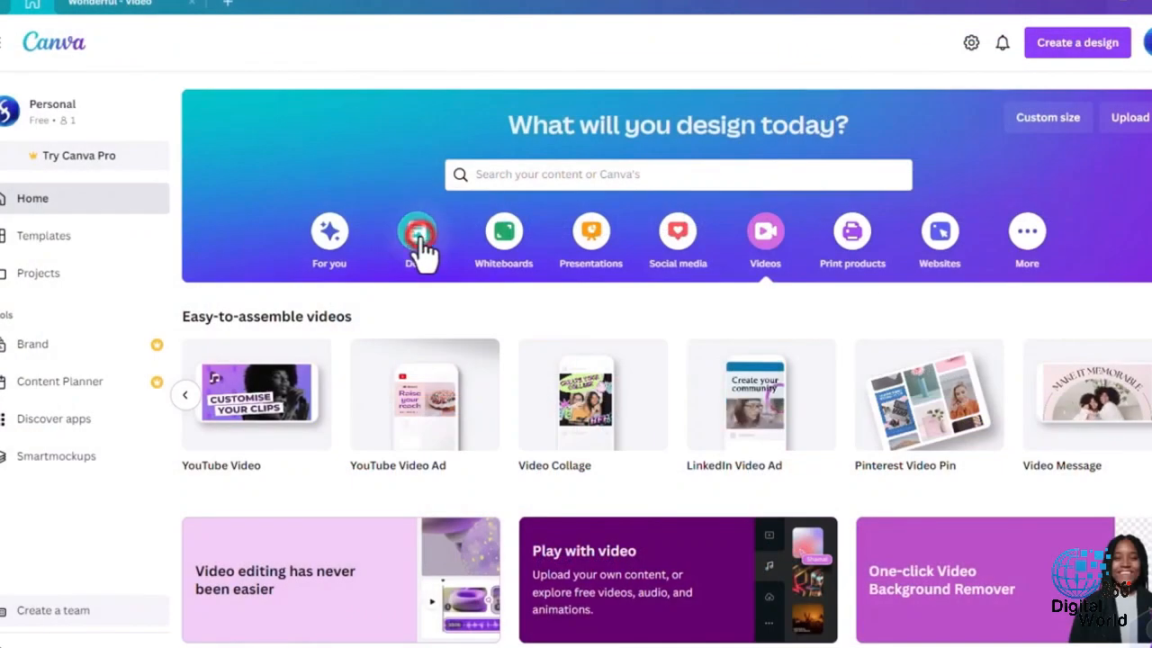
- Create a blank Doc titled "The Skills Factory Project" with the opening line "Welcome to the Skills Factory project!"
{"action": "left_click", "coordinate": [419, 241]}
{"action": "left_click", "coordinate": [267, 393]}
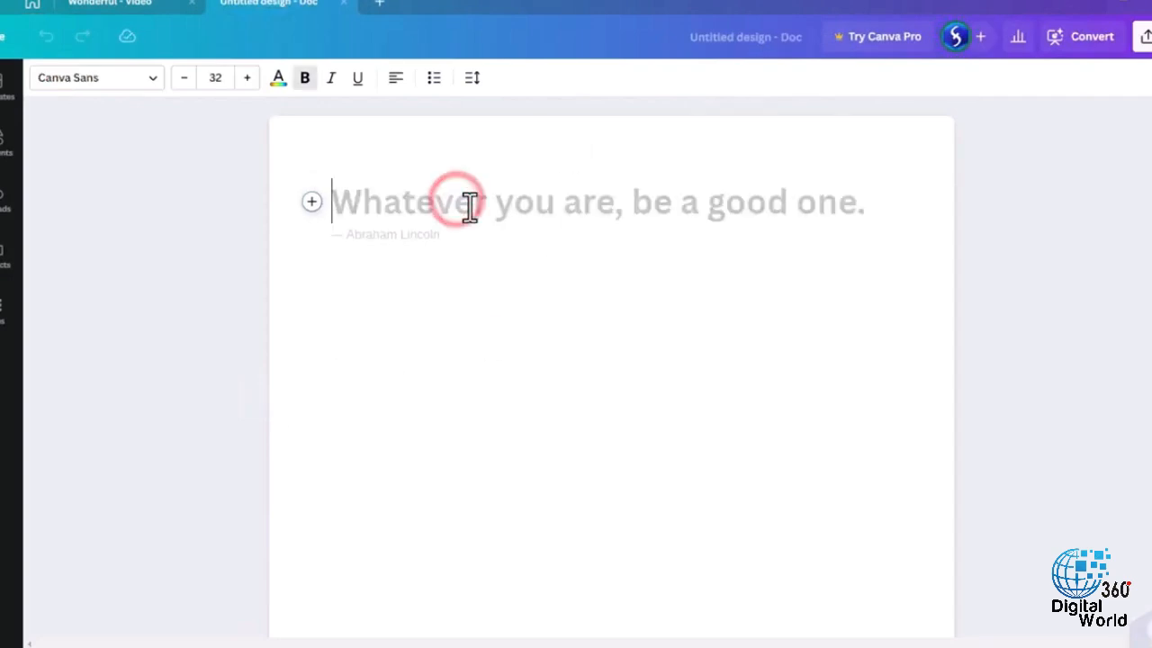
{"action": "type", "text": "The Skills Factory Project"}
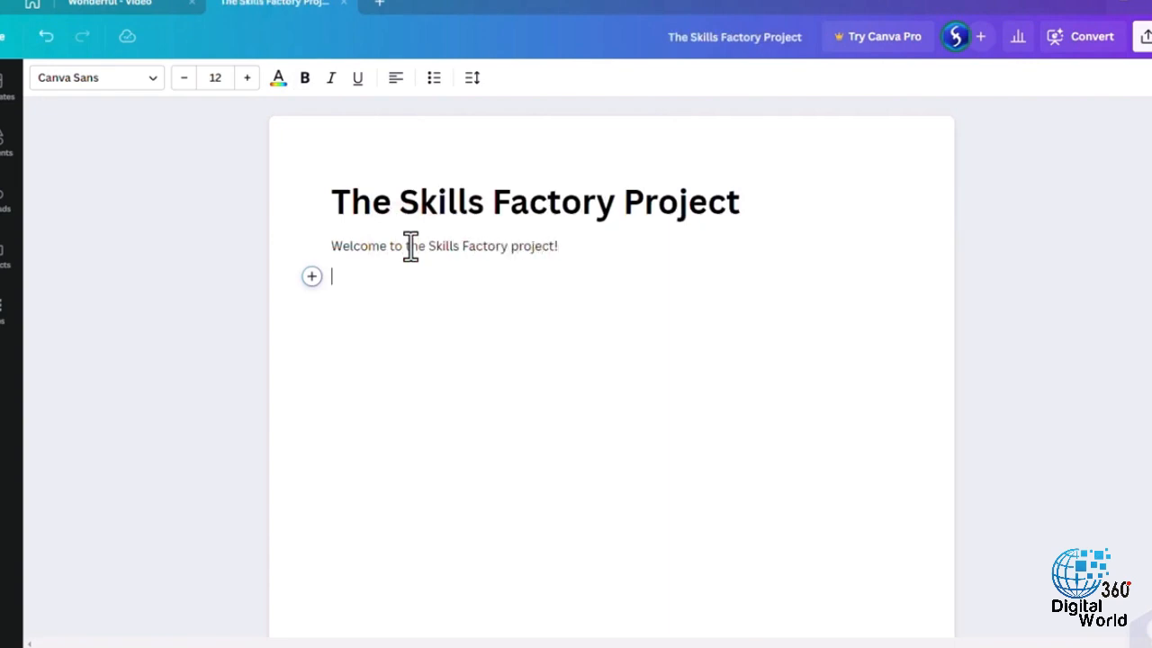
- Paste the copied body text below the welcome line and look through the document
{"action": "key", "text": "ctrl+v"}
{"action": "scroll", "coordinate": [544, 324], "scroll_direction": "down", "scroll_amount": 8}
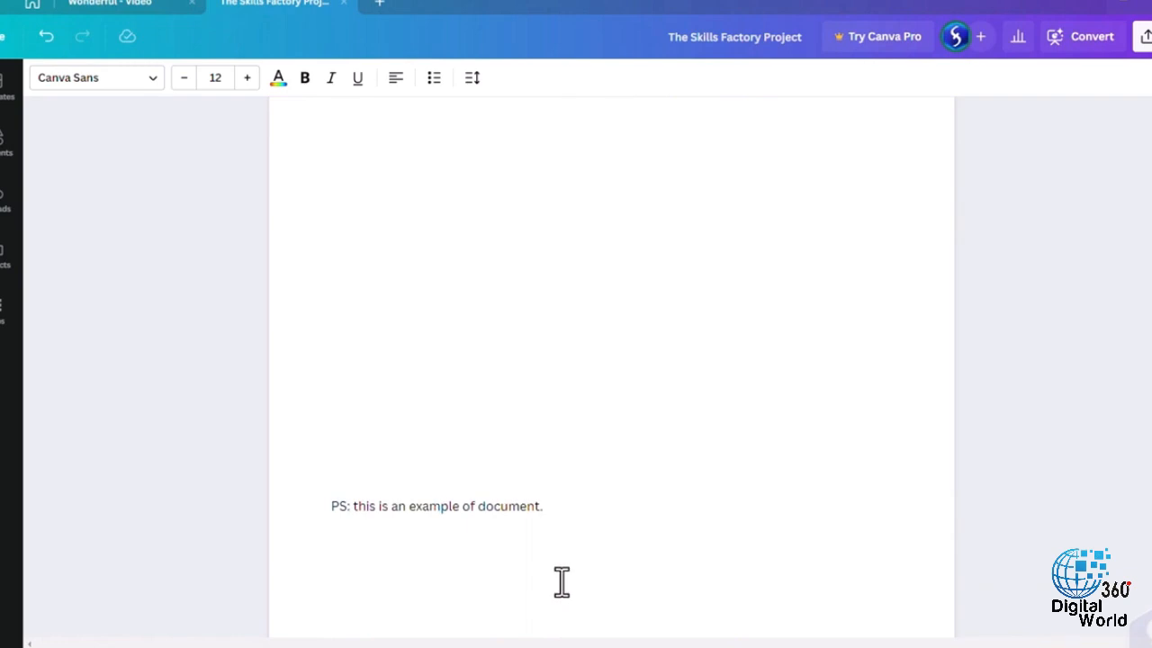
{"action": "scroll", "coordinate": [562, 580], "scroll_direction": "up", "scroll_amount": 8}
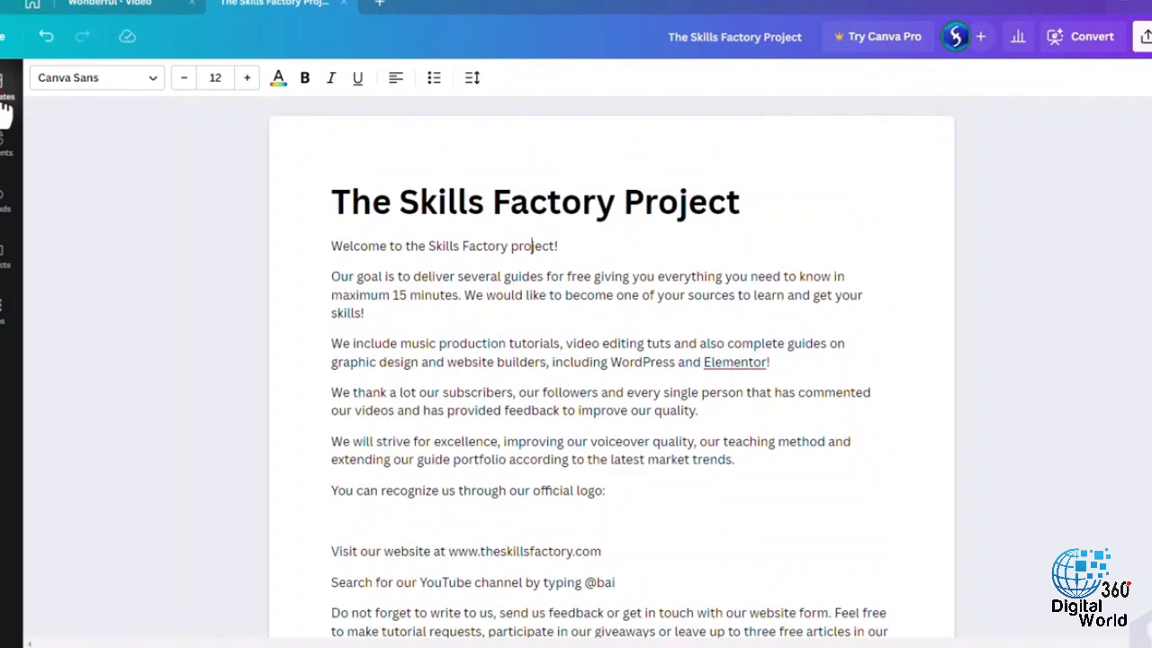
- Try applying the Letterhead template from the Doc templates to the document
{"action": "left_click", "coordinate": [6, 108]}
{"action": "left_click", "coordinate": [260, 172]}
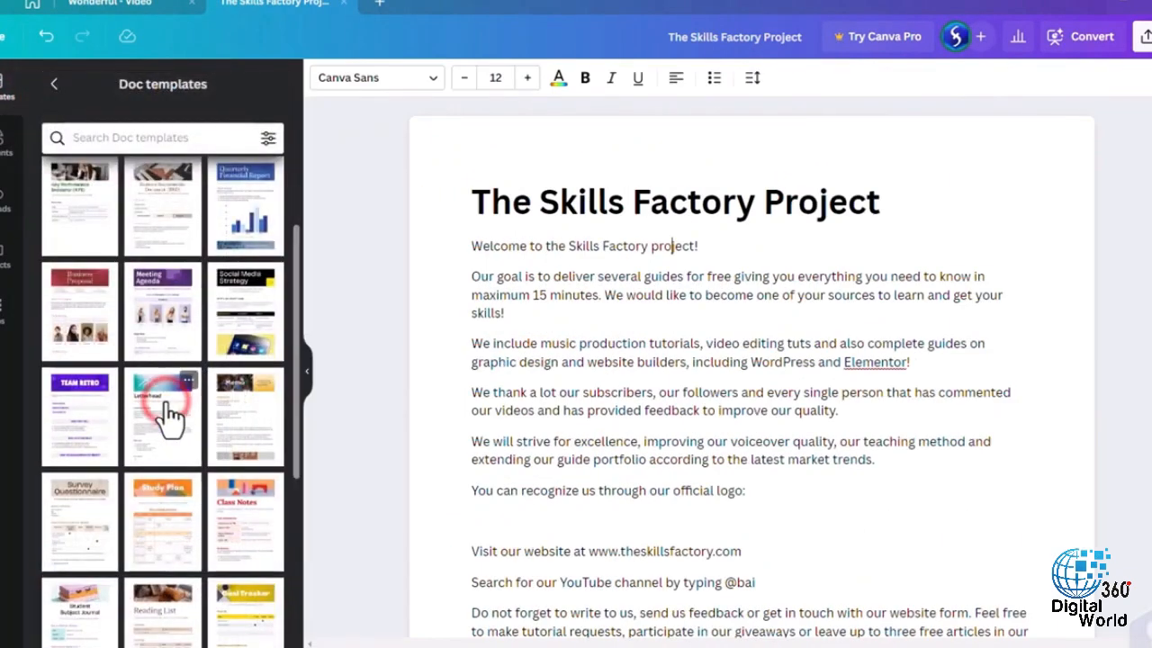
{"action": "left_click", "coordinate": [169, 414]}
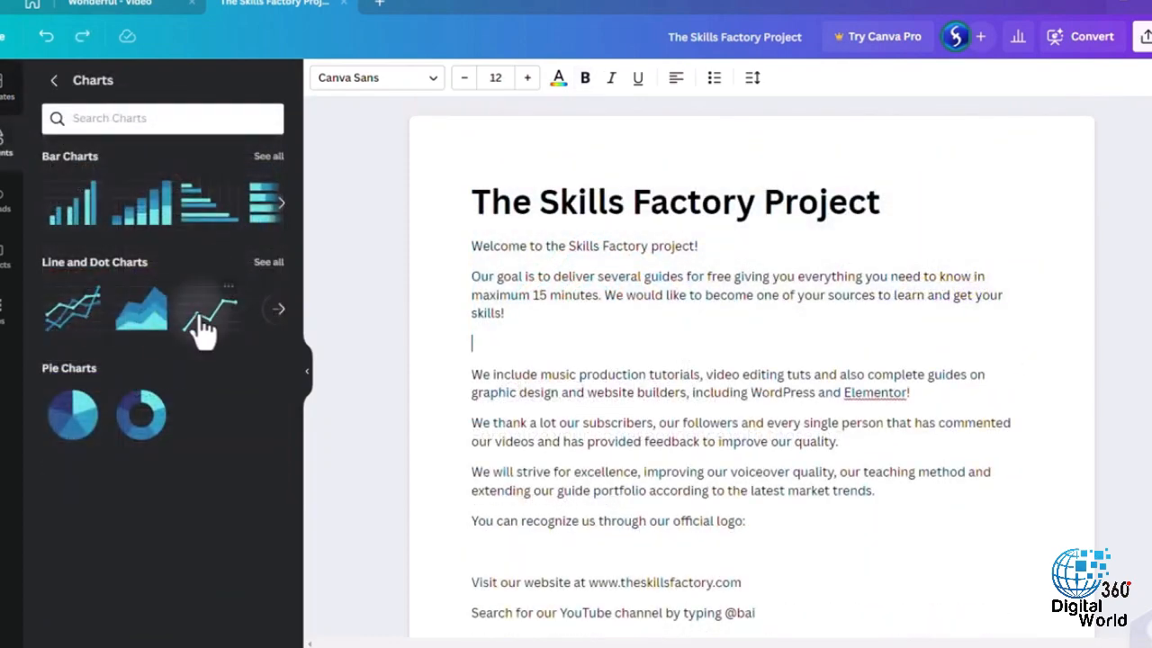
- Insert a line chart below the goal paragraph and a blank table of four rows and three columns after the last paragraph
{"action": "left_click", "coordinate": [203, 313]}
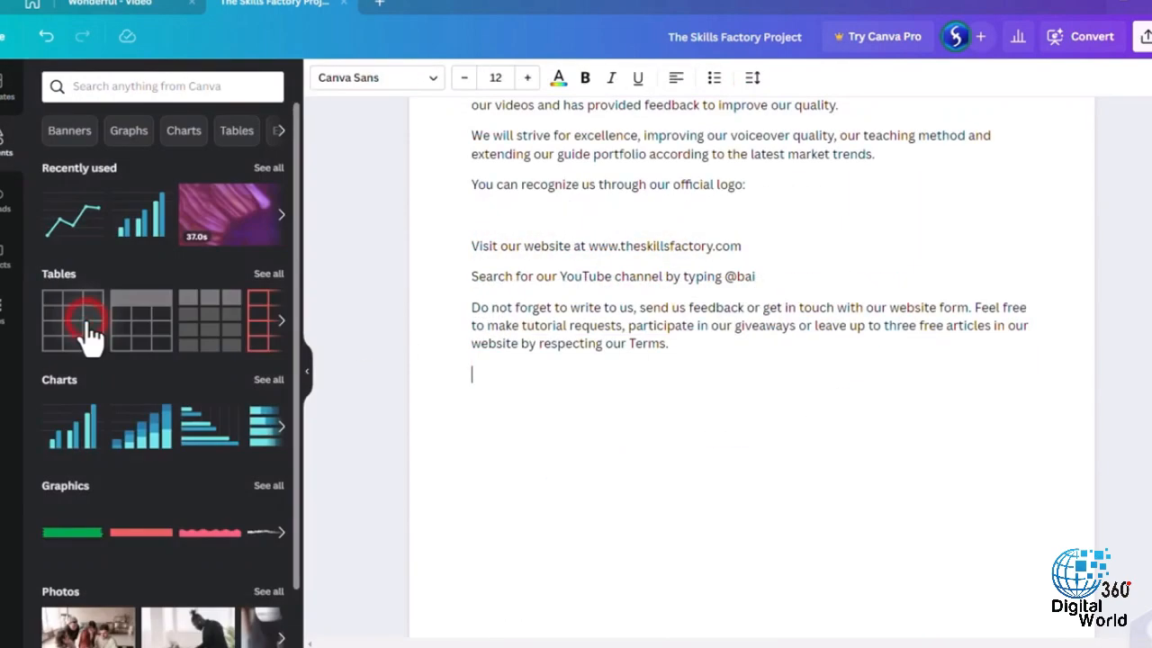
{"action": "left_click", "coordinate": [84, 324]}
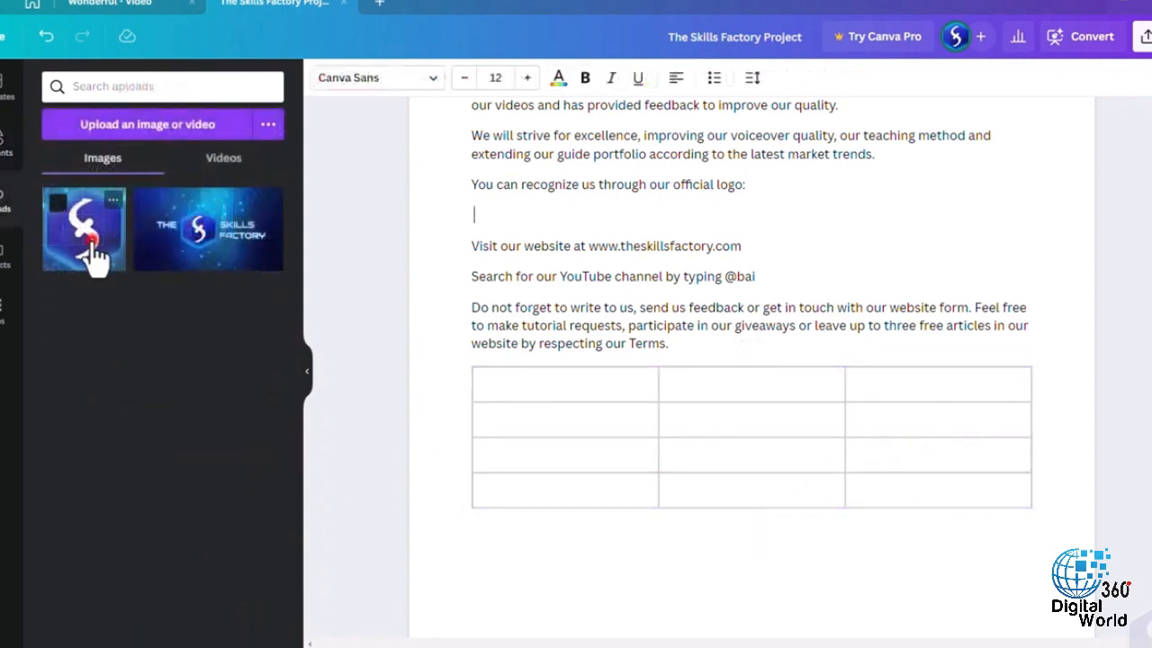
- Insert the uploaded square logo image below the official logo sentence and reduce its size
{"action": "left_click", "coordinate": [90, 255]}
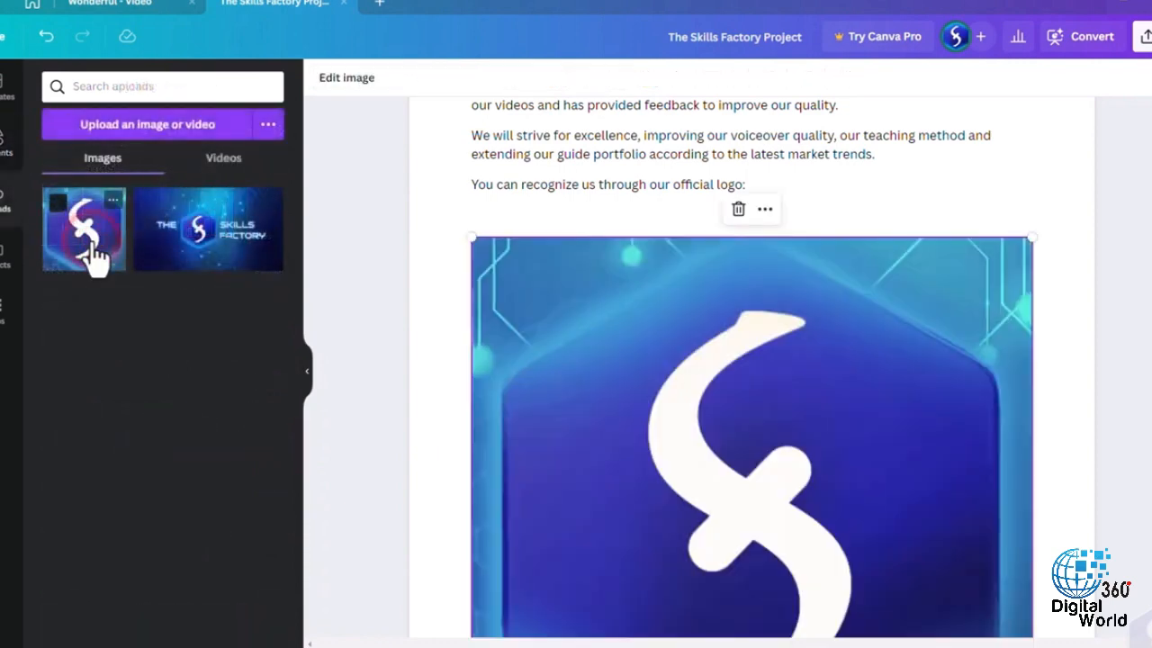
{"action": "scroll", "coordinate": [1021, 432], "scroll_direction": "down", "scroll_amount": 3}
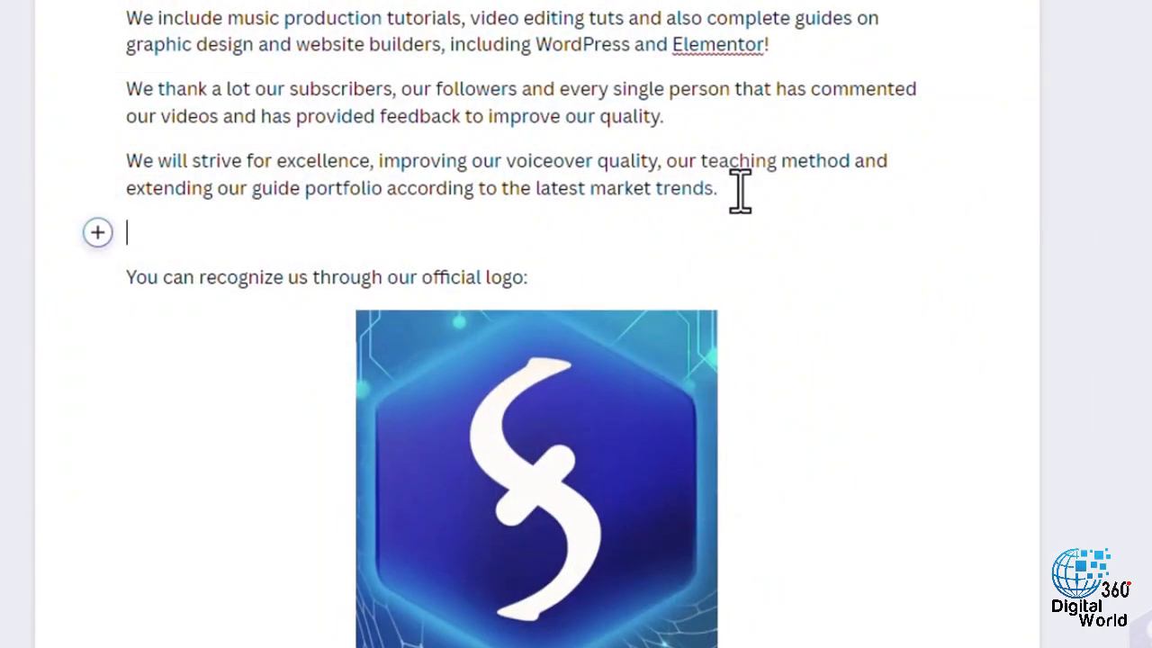
- Add the subheading "How to find us" above the official logo sentence
{"action": "left_click", "coordinate": [99, 233]}
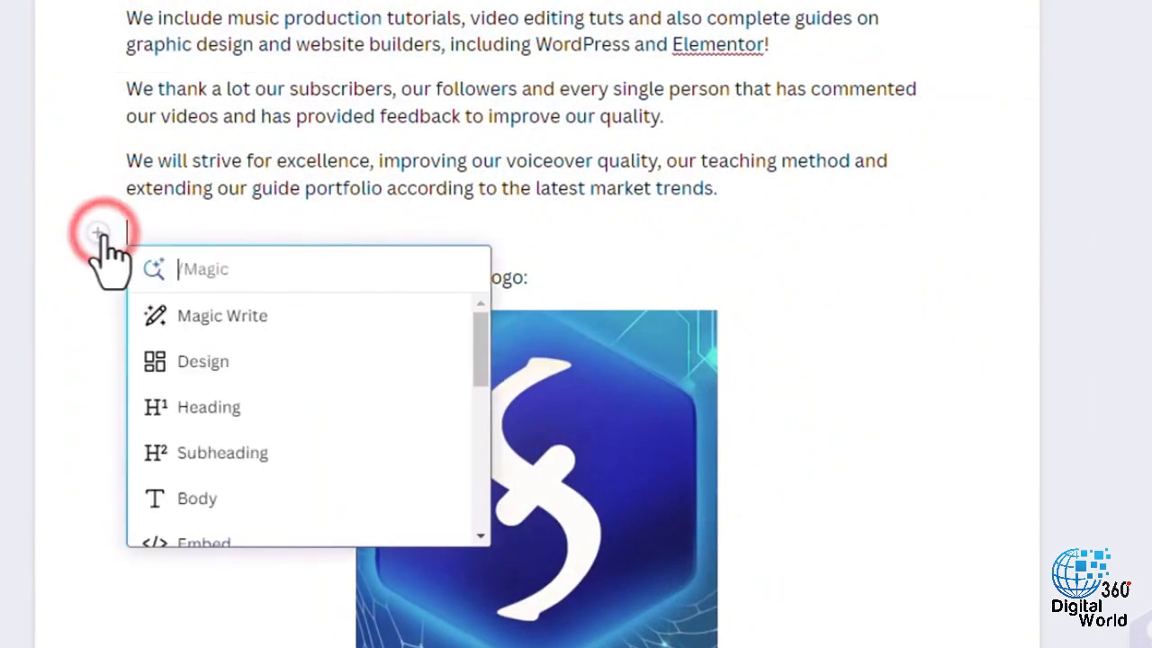
{"action": "left_click", "coordinate": [243, 455]}
{"action": "type", "text": "How to find us"}
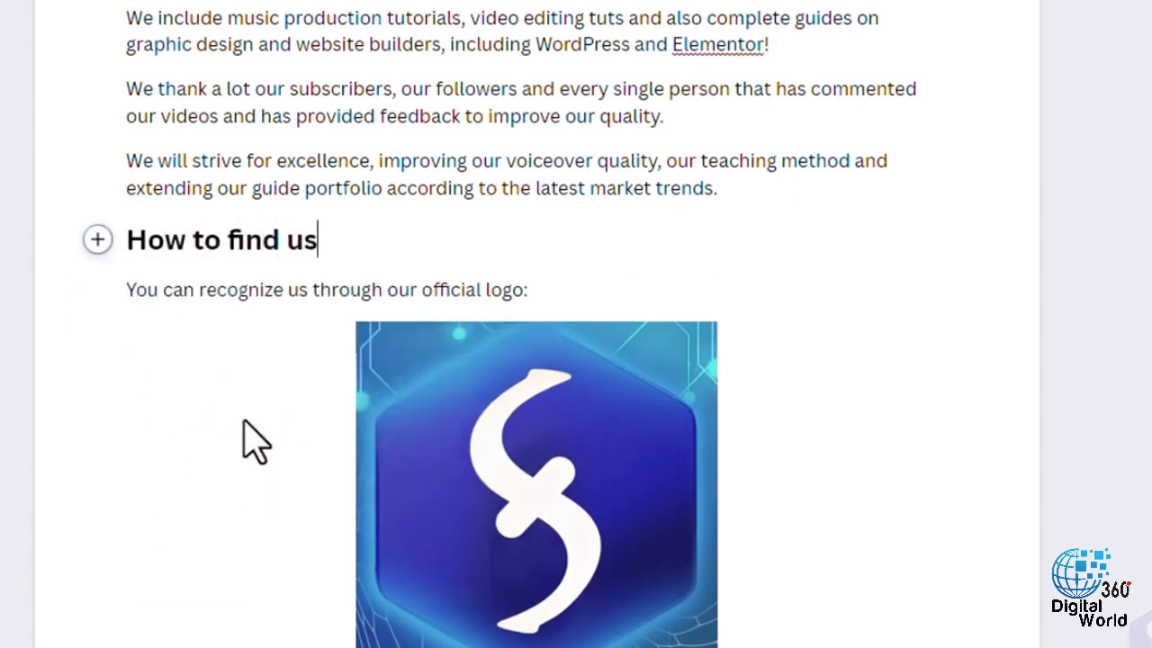
- Try a bulleted list with the items 1, 2 and 3 below the How to find us subheading
{"action": "key", "text": "Return"}
{"action": "type", "text": "/"}
{"action": "left_click", "coordinate": [256, 395]}
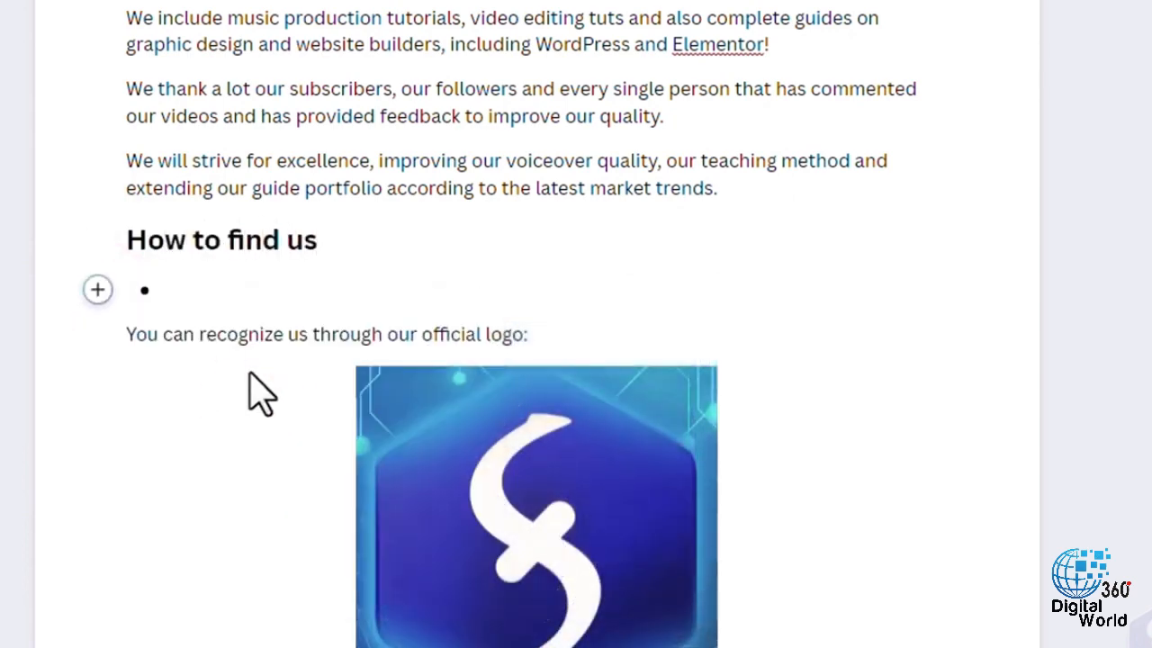
{"action": "type", "text": "1"}
{"action": "key", "text": "Return"}
{"action": "type", "text": "2"}
{"action": "key", "text": "Return"}
{"action": "type", "text": "3"}
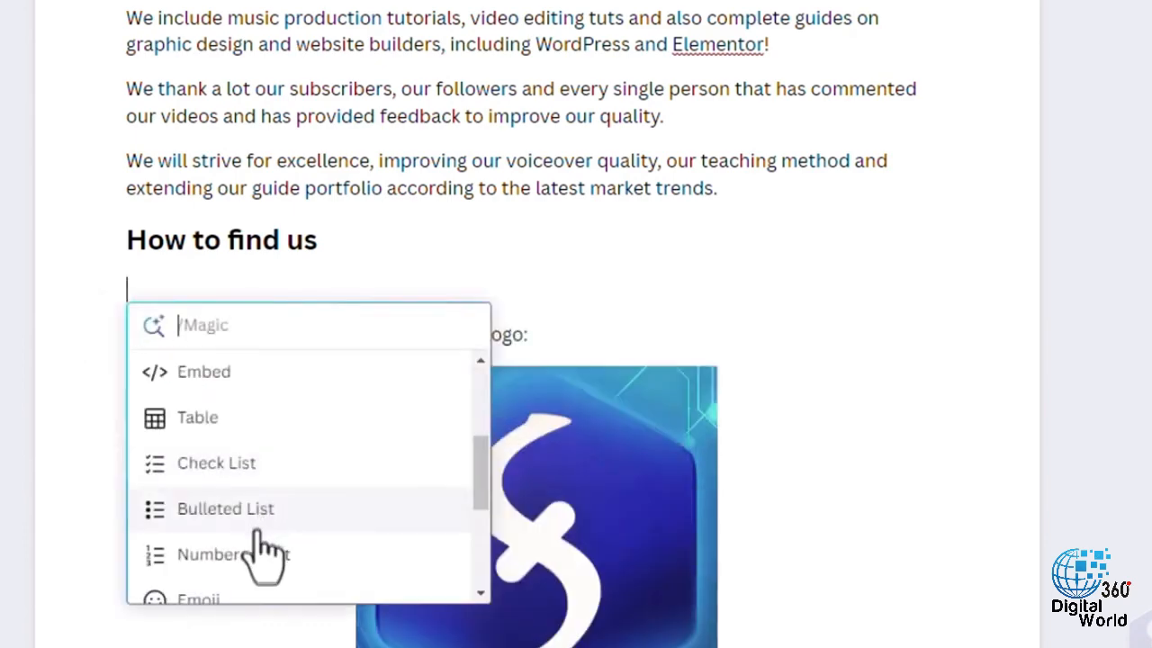
- Try a numbered list with two "a" items below the How to find us subheading
{"action": "left_click", "coordinate": [256, 551]}
{"action": "type", "text": "a"}
{"action": "key", "text": "Return"}
{"action": "type", "text": "a"}
{"action": "key", "text": "Return"}
- Try a check list with the items a and b below the How to find us subheading
{"action": "type", "text": "a"}
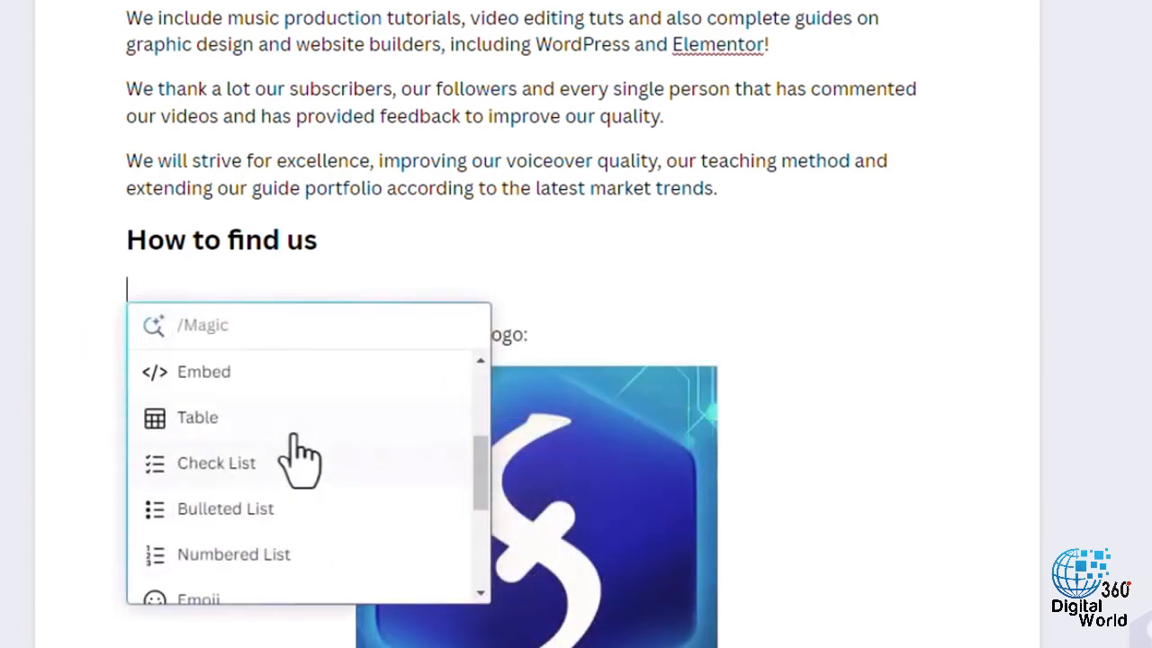
{"action": "left_click", "coordinate": [279, 461]}
{"action": "type", "text": "a"}
{"action": "key", "text": "Return"}
{"action": "type", "text": "b"}
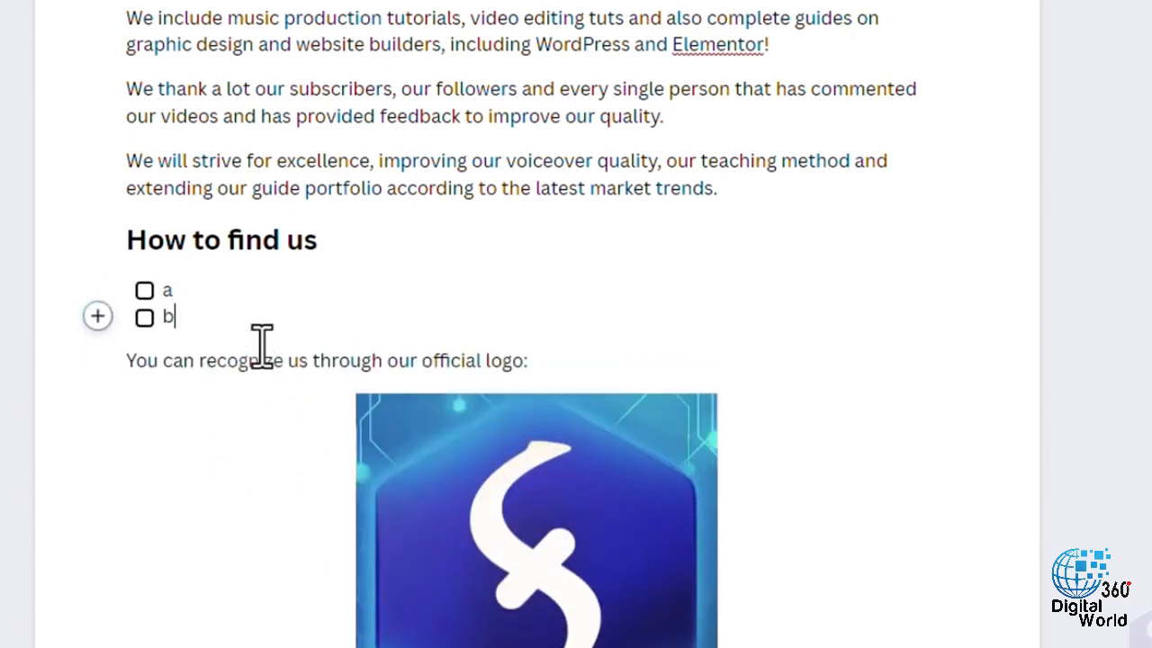
{"action": "key", "text": "Return"}
{"action": "key", "text": "Return"}
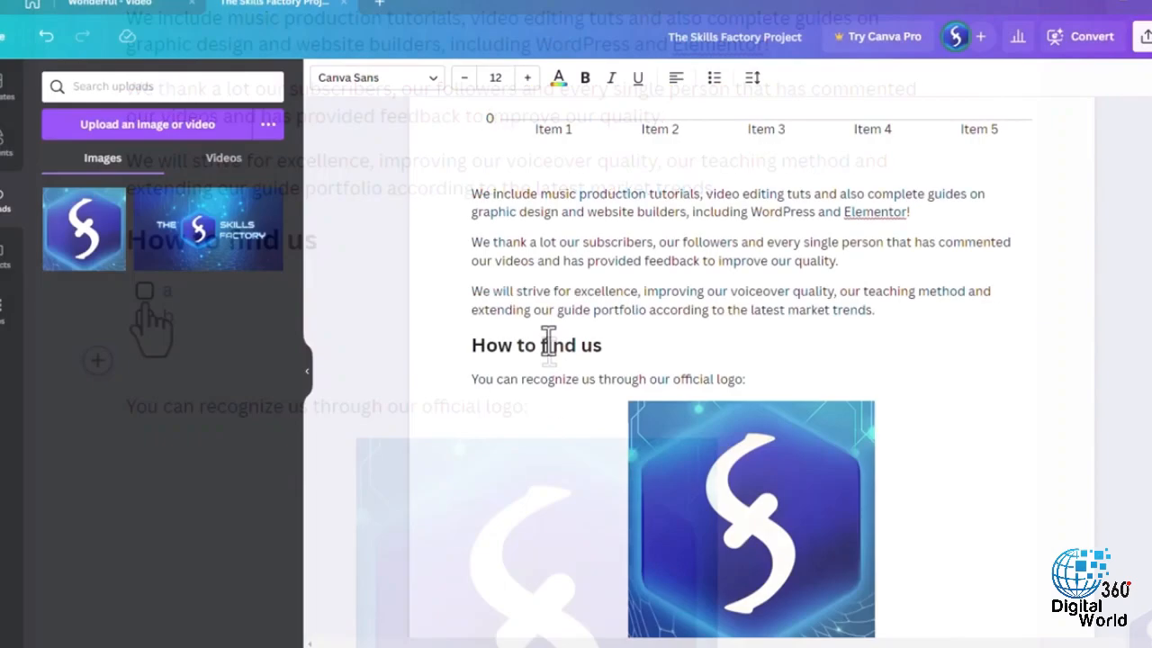
- Select the official logo sentence, and shrink the logo image below it to a small thumbnail
{"action": "left_click", "coordinate": [540, 242]}
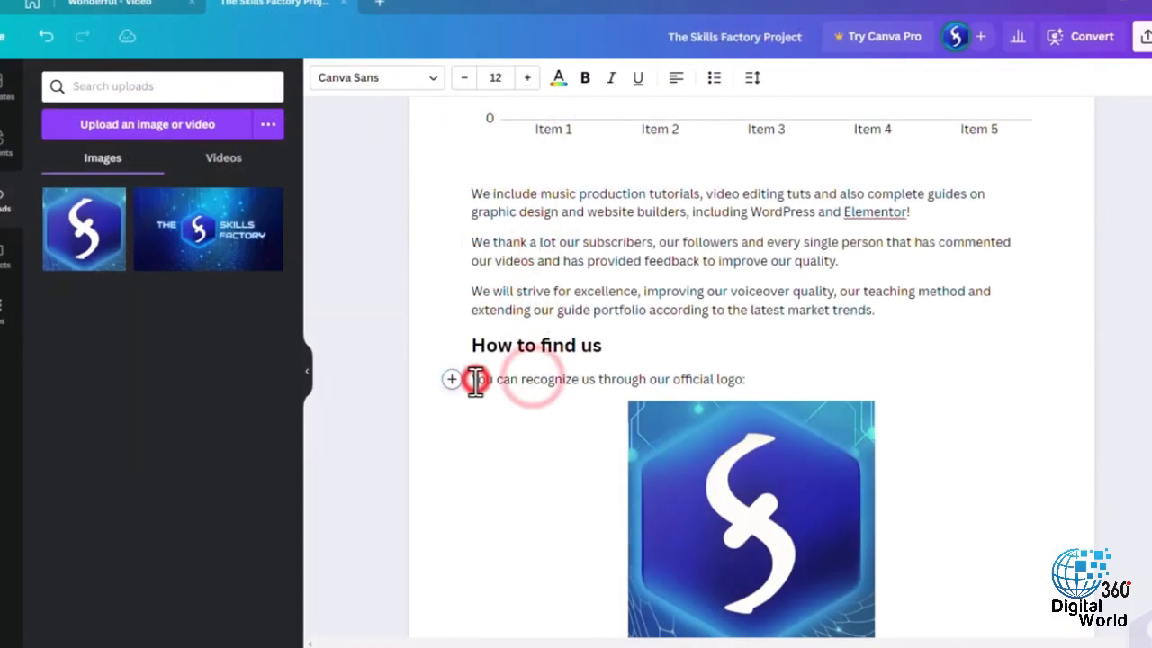
{"action": "left_click_drag", "start_coordinate": [475, 379], "coordinate": [764, 380]}
{"action": "scroll", "coordinate": [548, 393], "scroll_direction": "down", "scroll_amount": 1}
{"action": "left_click", "coordinate": [735, 386]}
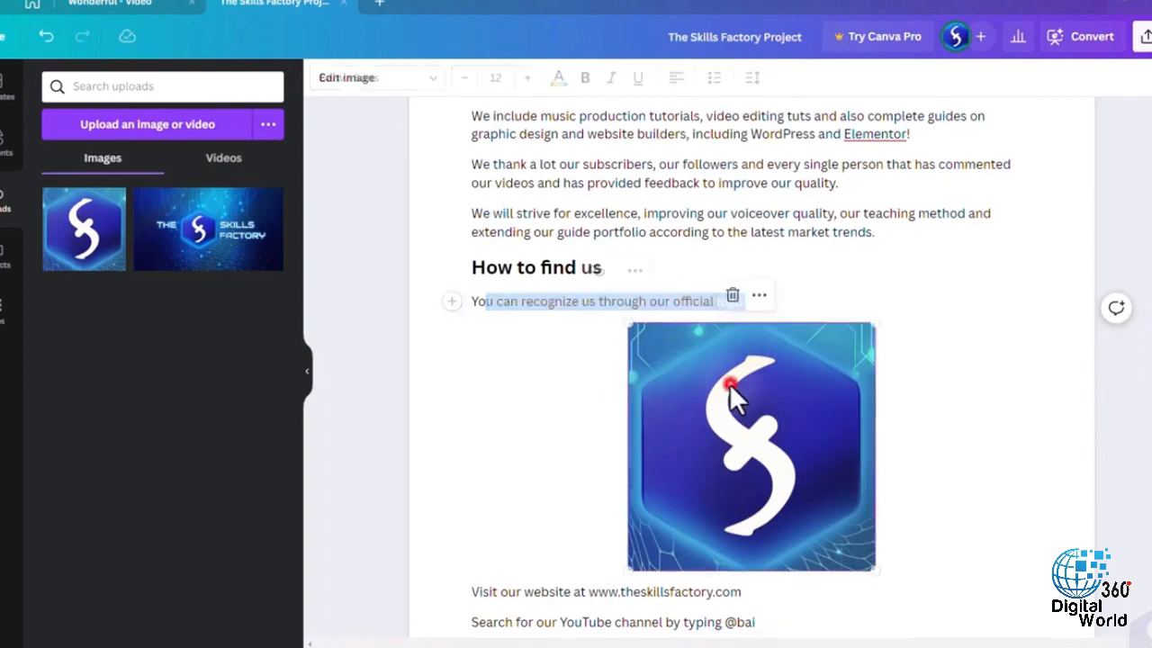
{"action": "scroll", "coordinate": [909, 495], "scroll_direction": "down", "scroll_amount": 1}
{"action": "left_click_drag", "start_coordinate": [873, 493], "coordinate": [784, 311]}
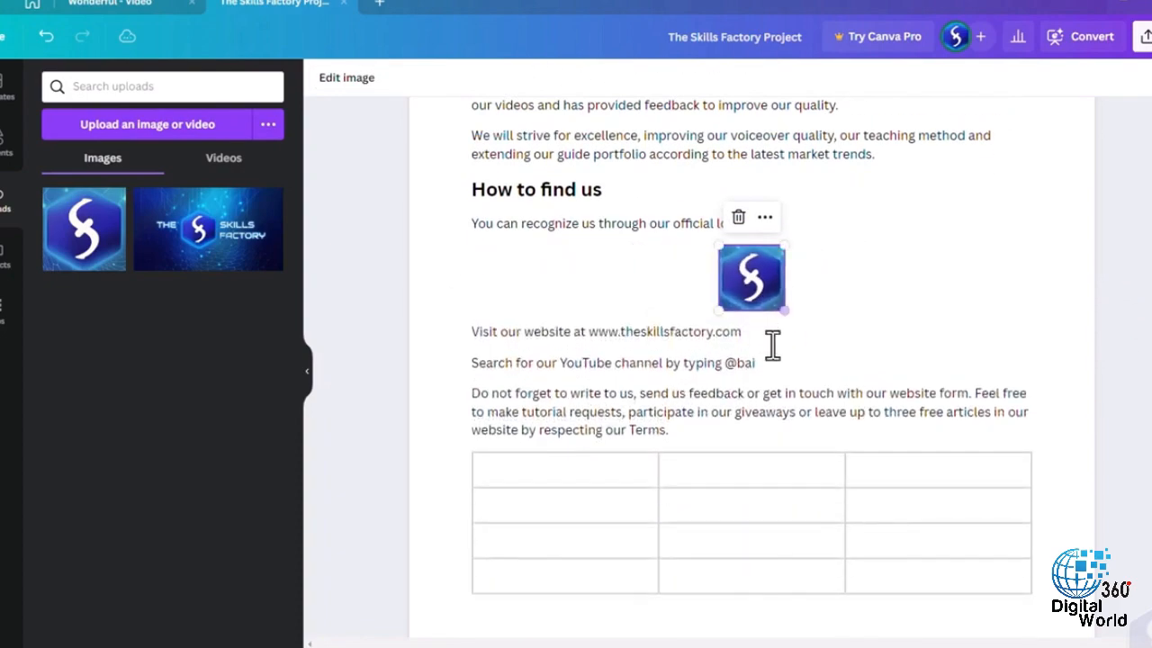
- Try the logo image below the website line and directly under the How to find us subheading
{"action": "scroll", "coordinate": [743, 378], "scroll_direction": "up", "scroll_amount": 2}
{"action": "left_click_drag", "start_coordinate": [754, 429], "coordinate": [759, 497]}
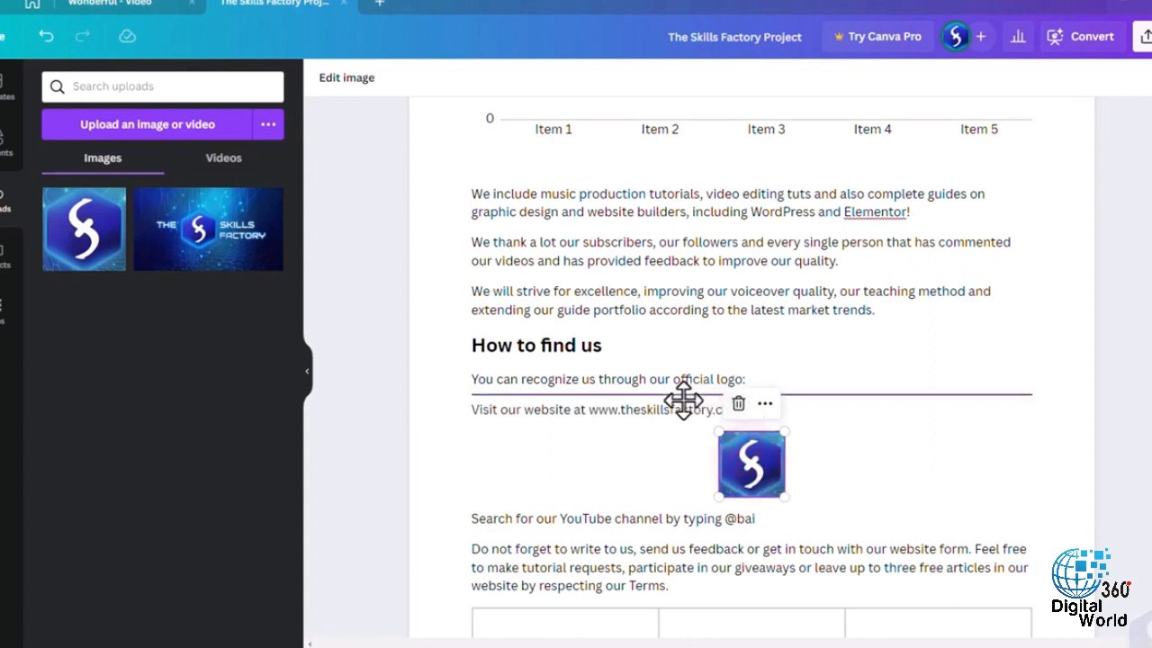
{"action": "left_click_drag", "start_coordinate": [684, 400], "coordinate": [684, 366]}
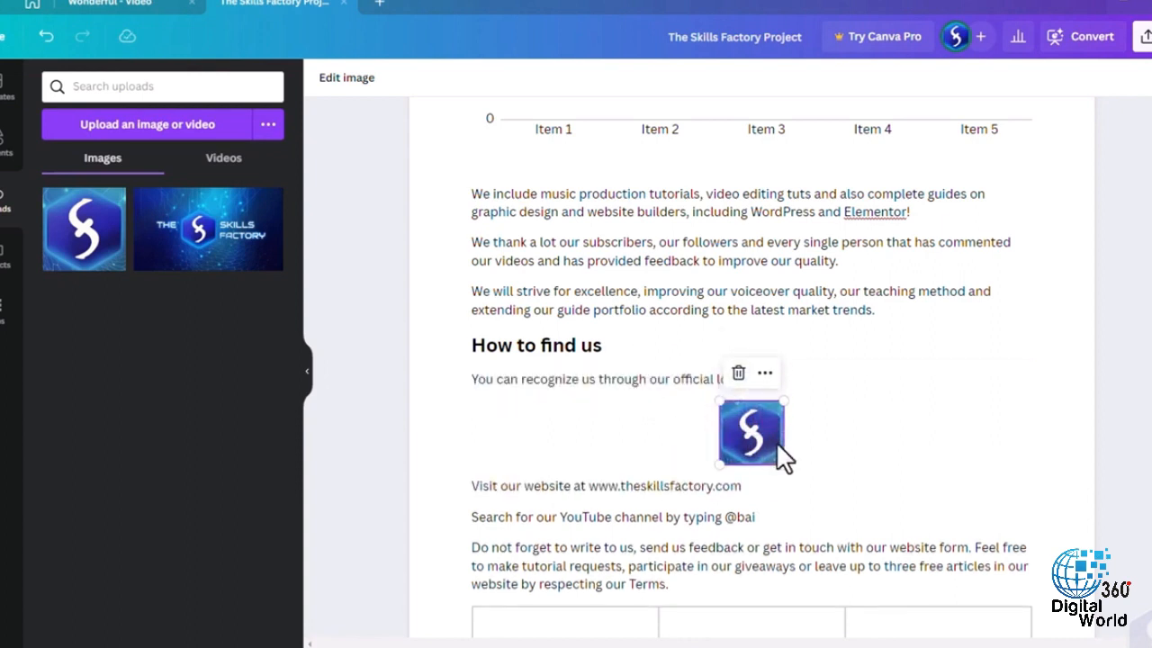
- Check the logo image's filter options, and try bold on part of the official logo sentence
{"action": "left_click", "coordinate": [351, 79]}
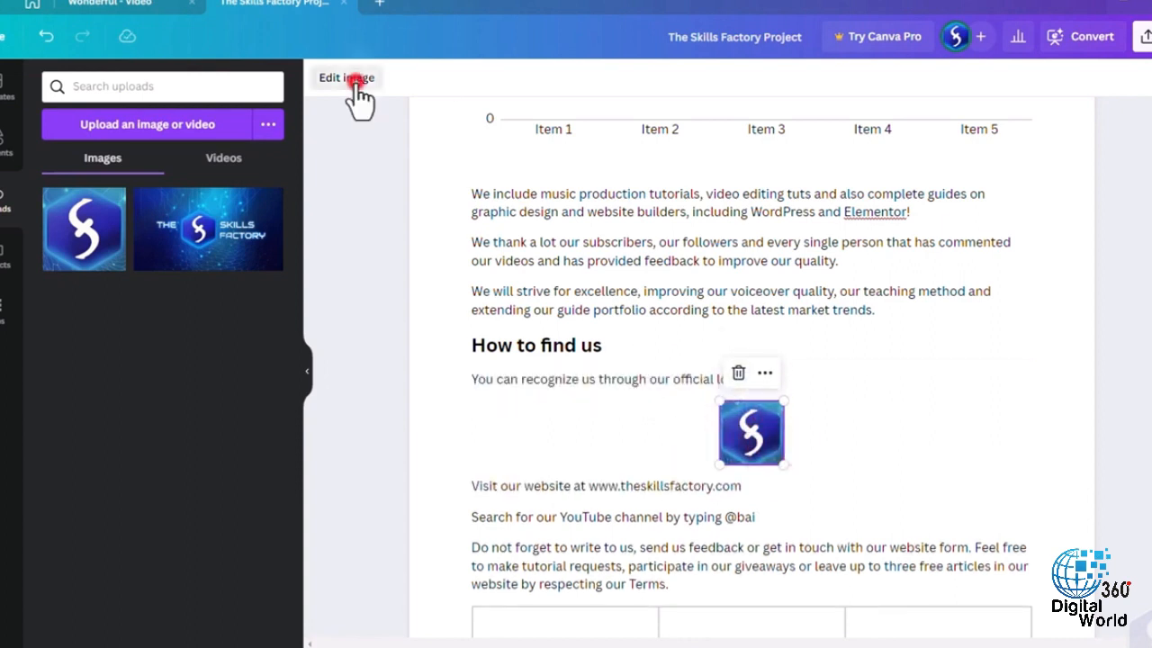
{"action": "left_click", "coordinate": [864, 378]}
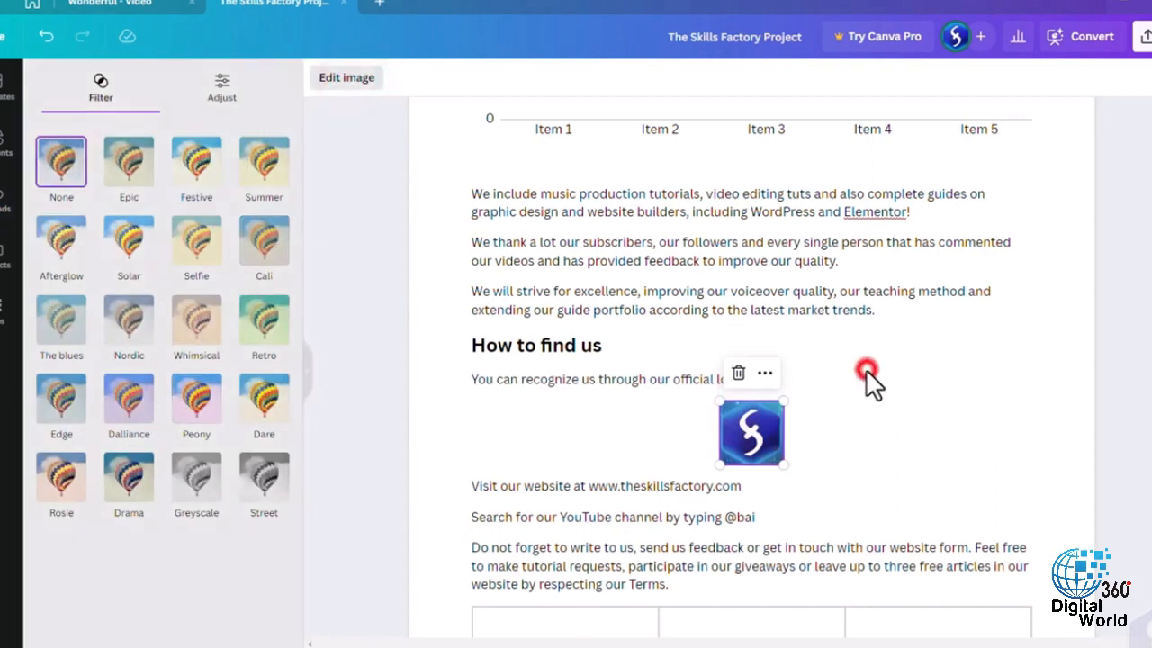
{"action": "left_click_drag", "start_coordinate": [666, 379], "coordinate": [557, 378]}
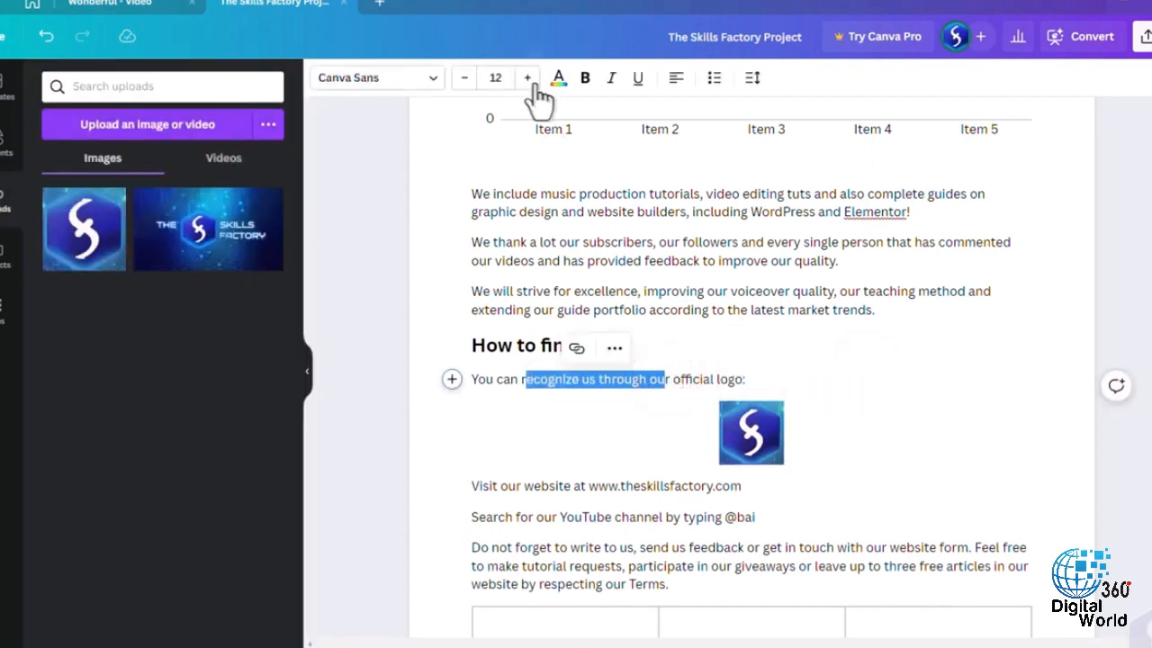
{"action": "left_click", "coordinate": [585, 80]}
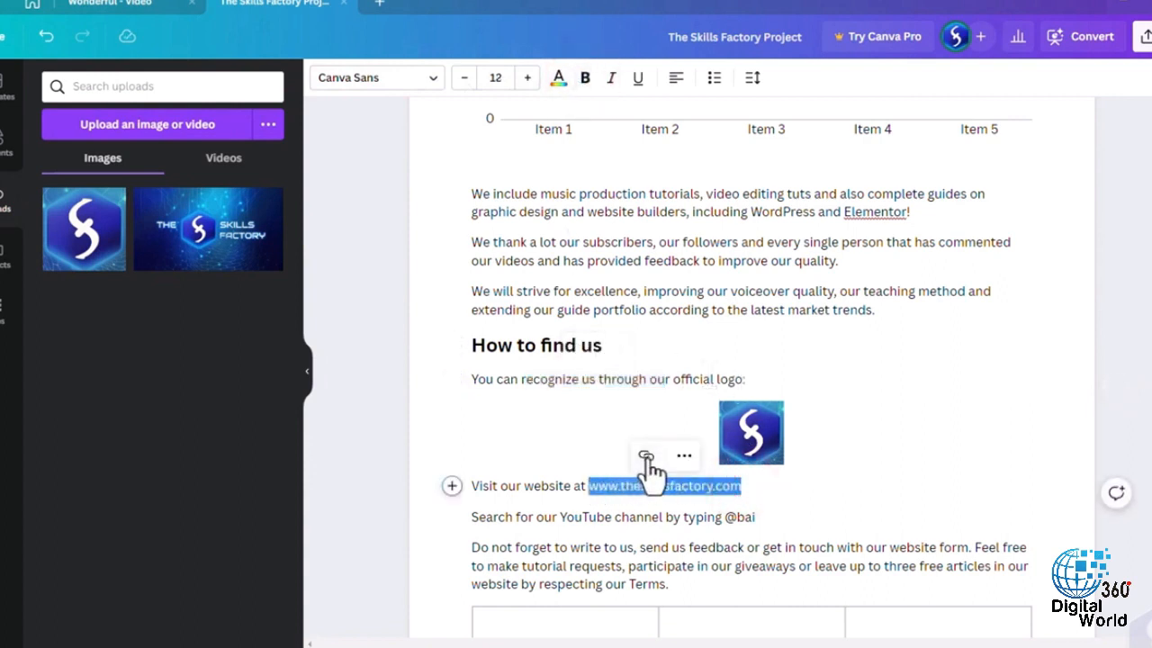
{"action": "left_click", "coordinate": [645, 456]}
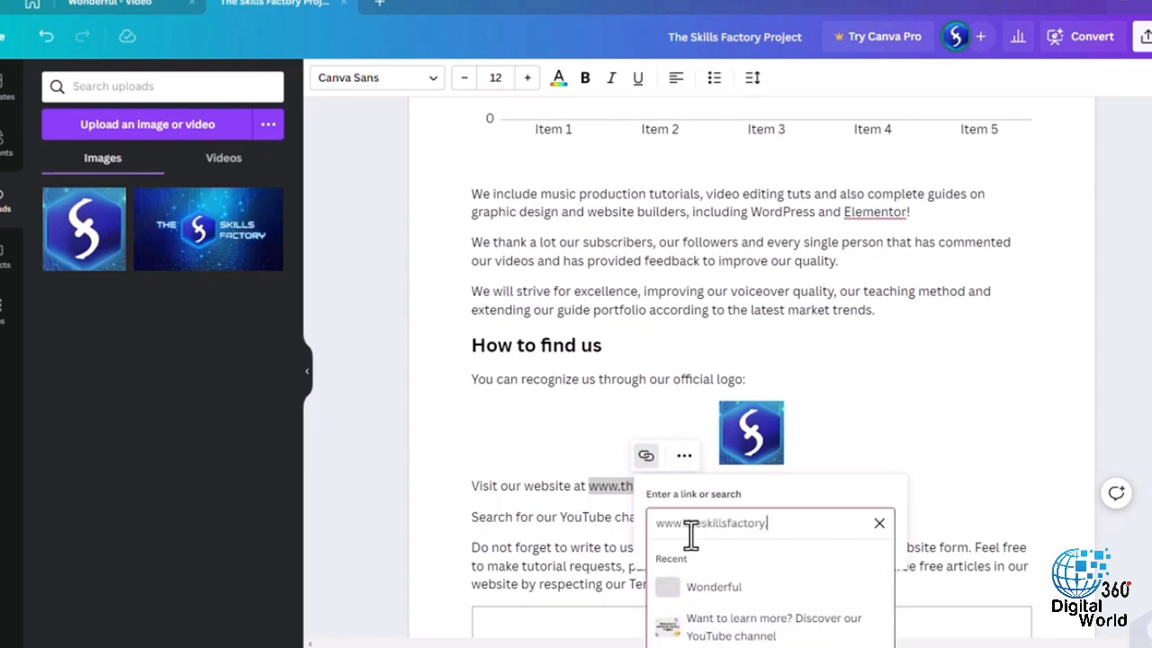
{"action": "left_click", "coordinate": [816, 444]}
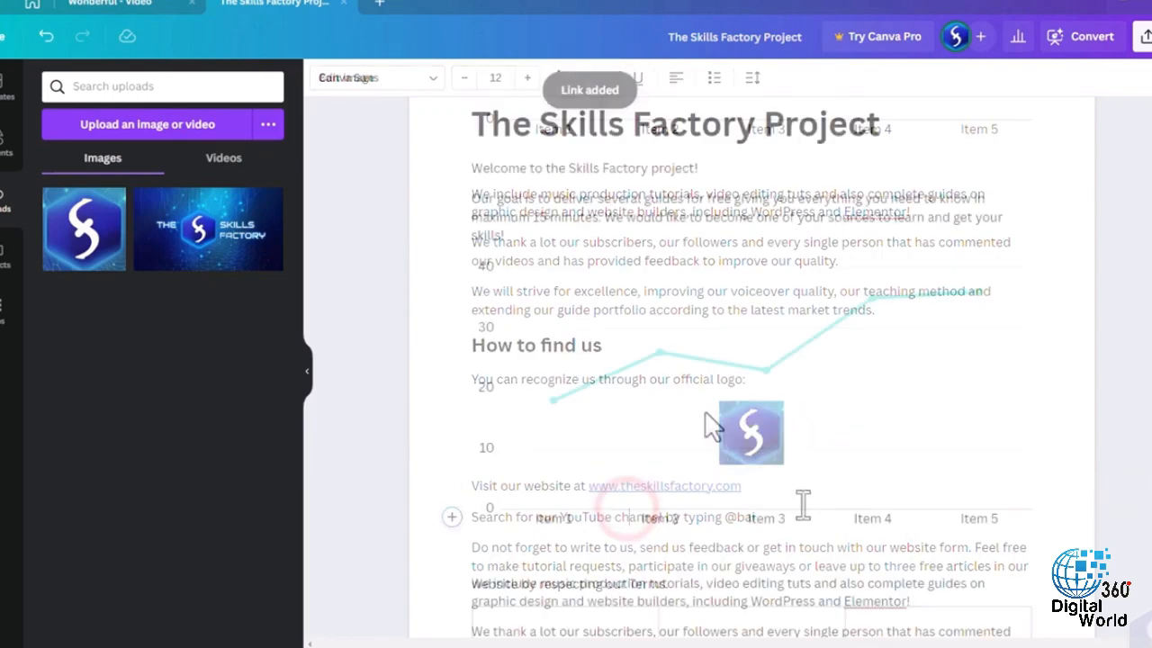
- Set the line chart's Series 1 value for Item 1 to 20
{"action": "left_click", "coordinate": [708, 416]}
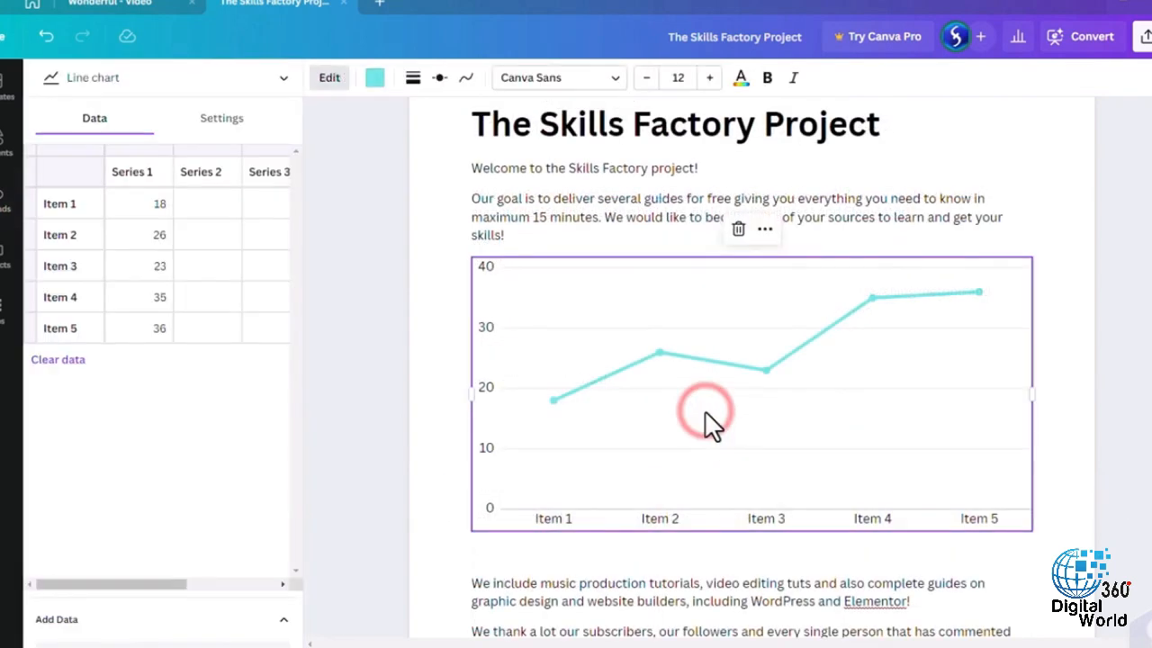
{"action": "double_click", "coordinate": [160, 205]}
{"action": "type", "text": "20"}
{"action": "key", "text": "Return"}
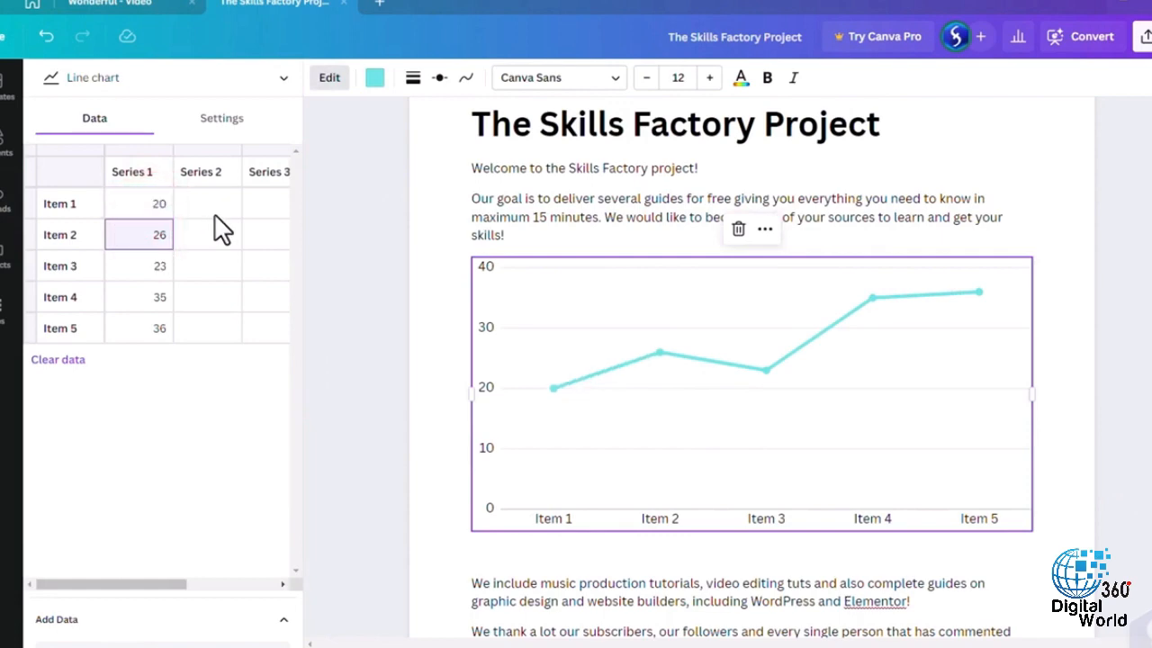
- Recolour the chart line light purple and give its data points square markers
{"action": "left_click", "coordinate": [374, 77]}
{"action": "left_click", "coordinate": [183, 343]}
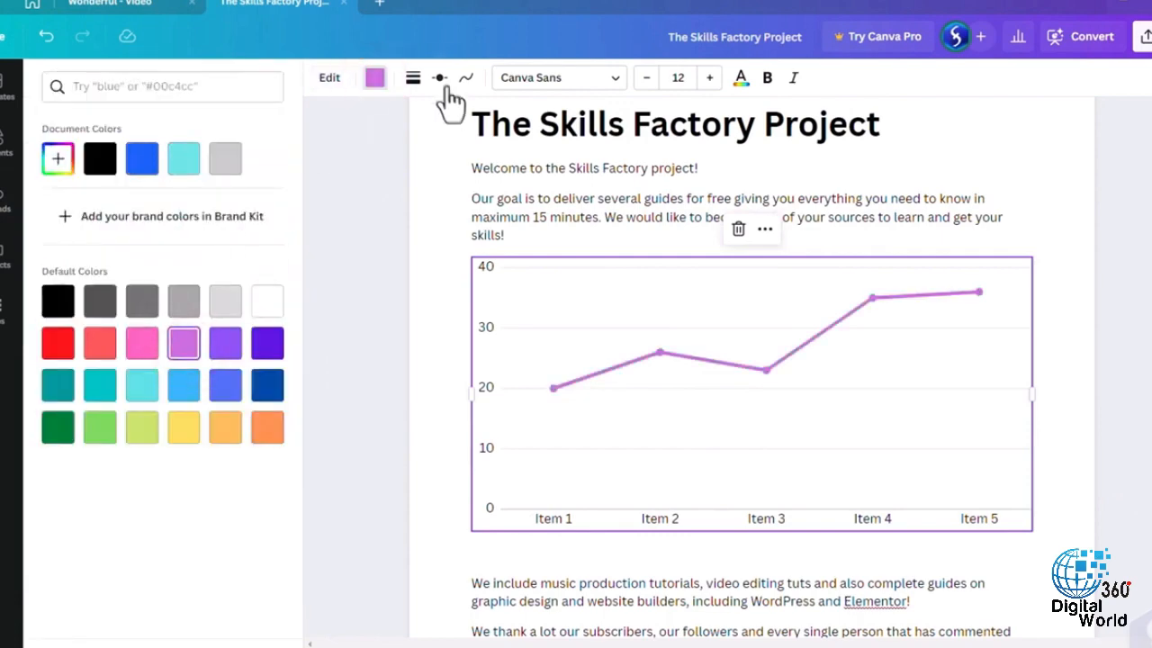
{"action": "left_click", "coordinate": [439, 77]}
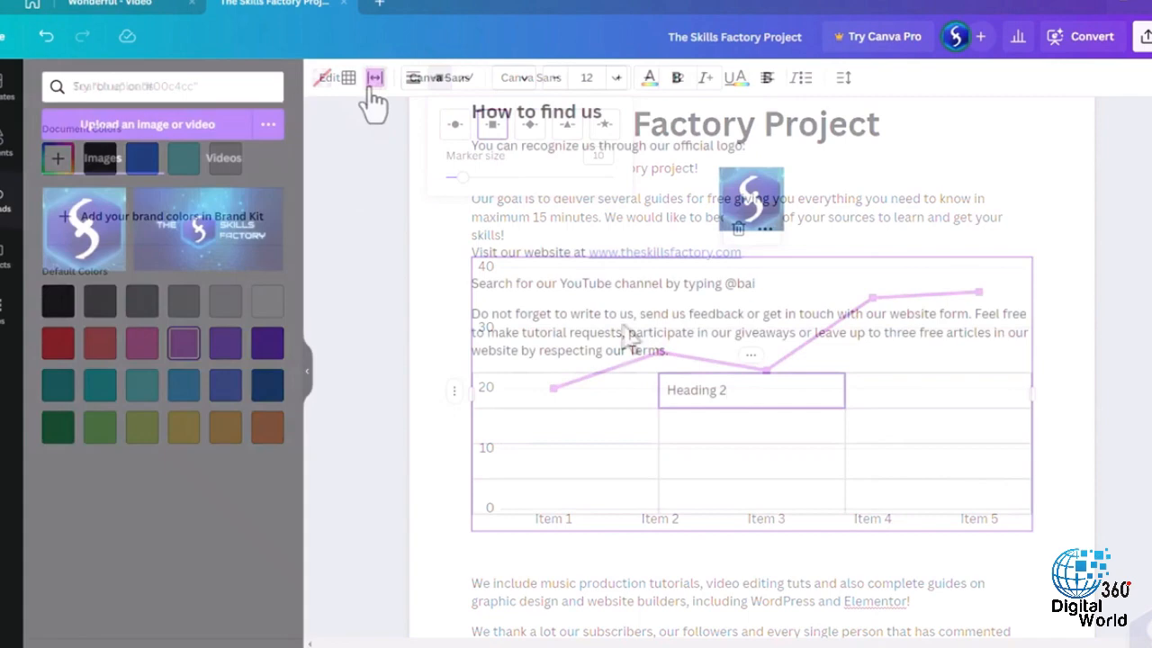
- Try light grey and violet fills on the Heading 2 table cell, and settle on white
{"action": "left_click", "coordinate": [321, 78]}
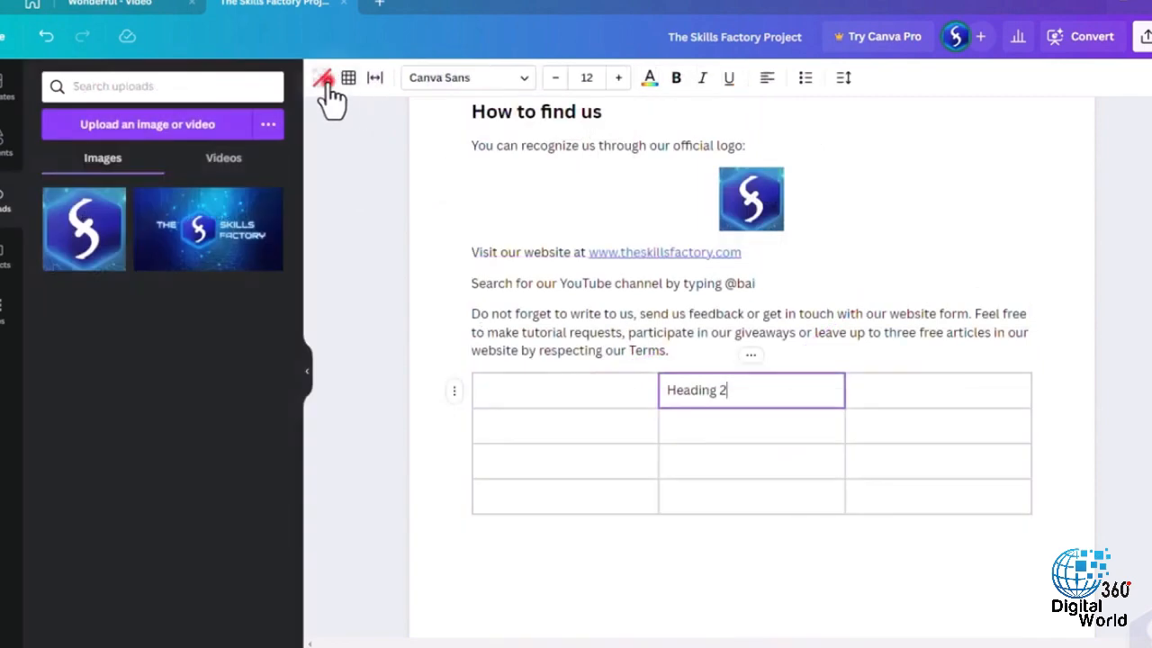
{"action": "left_click", "coordinate": [225, 303]}
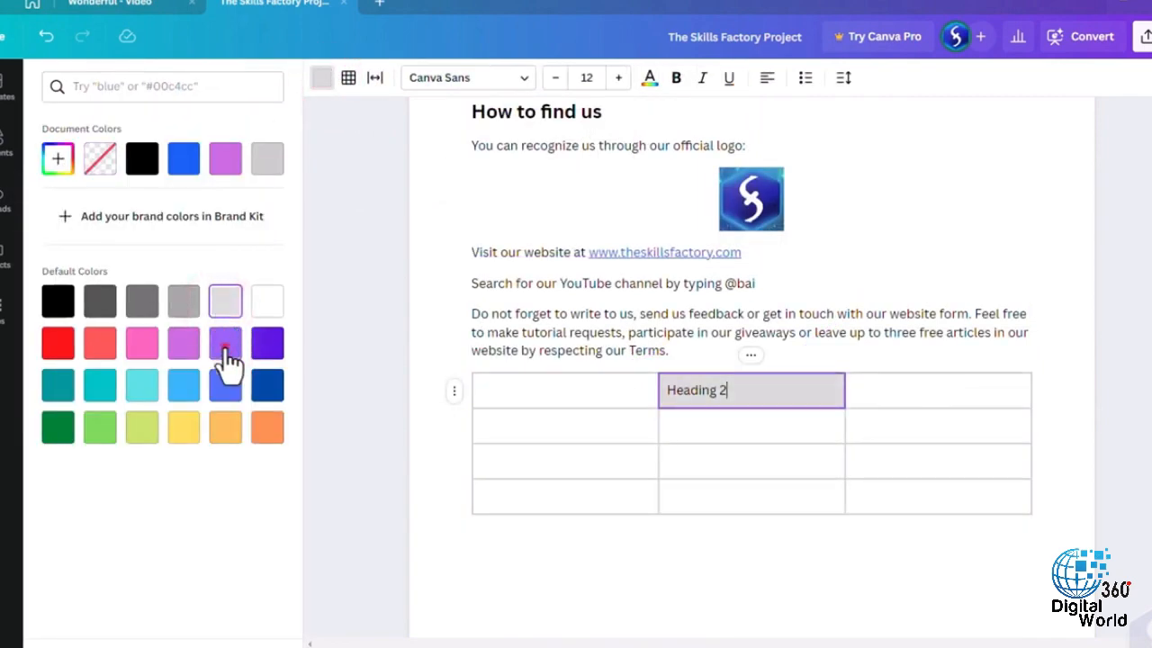
{"action": "left_click", "coordinate": [227, 346]}
{"action": "left_click", "coordinate": [261, 304]}
- Give the Heading 2 cell a thicker, red outer border
{"action": "left_click", "coordinate": [349, 77]}
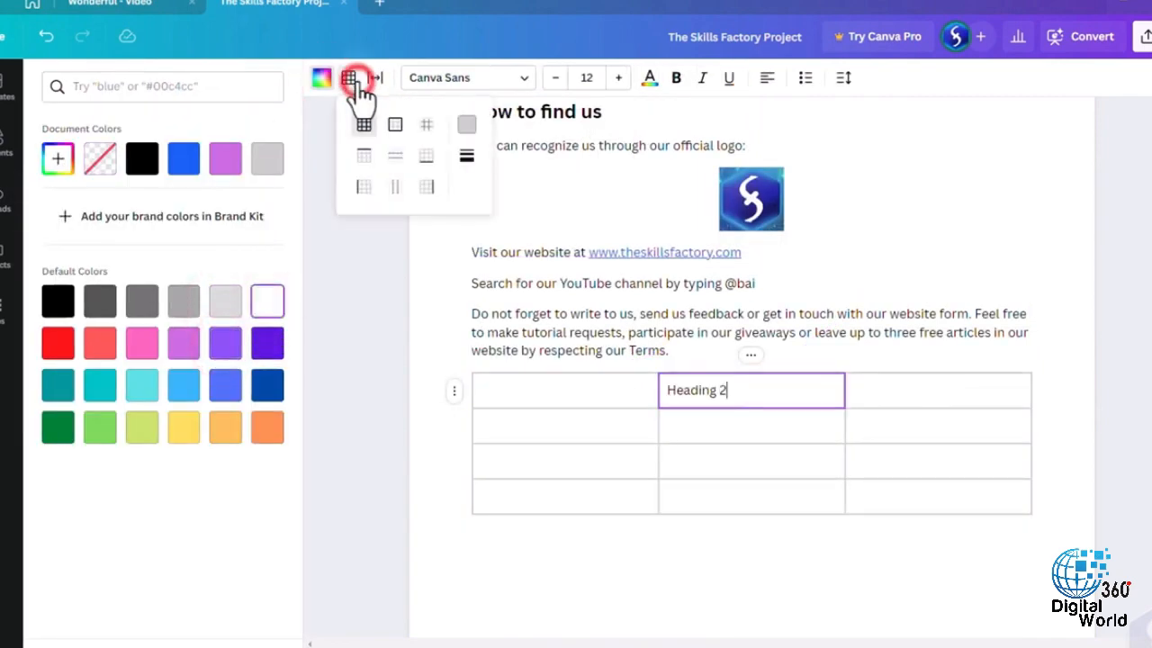
{"action": "left_click", "coordinate": [466, 156]}
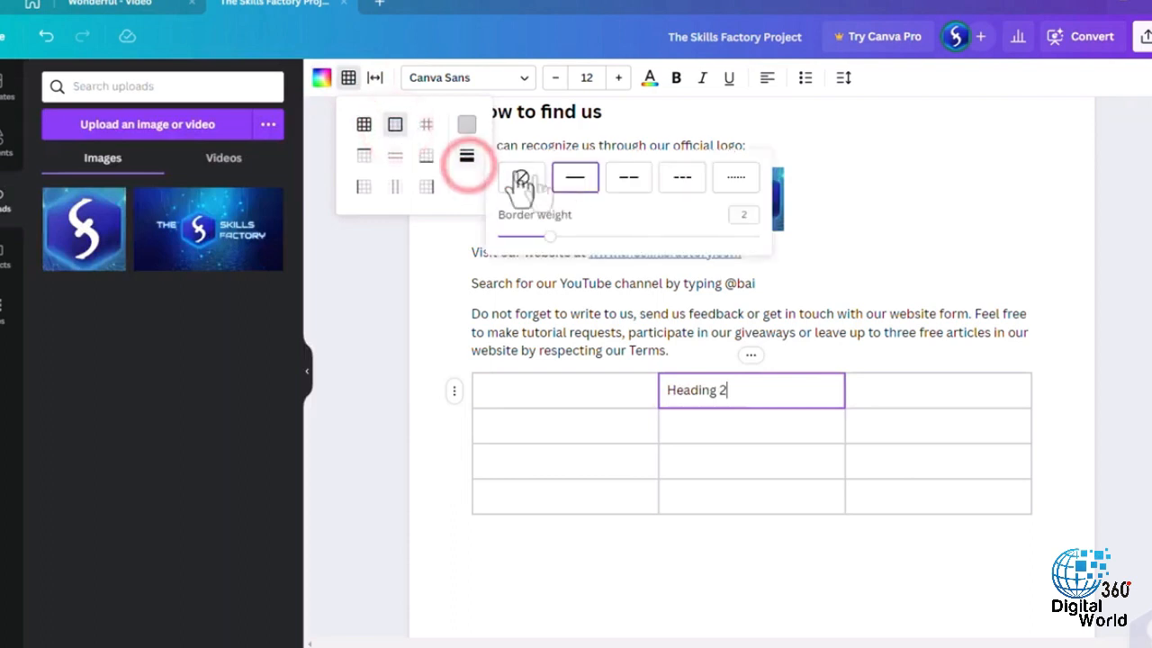
{"action": "left_click", "coordinate": [466, 124]}
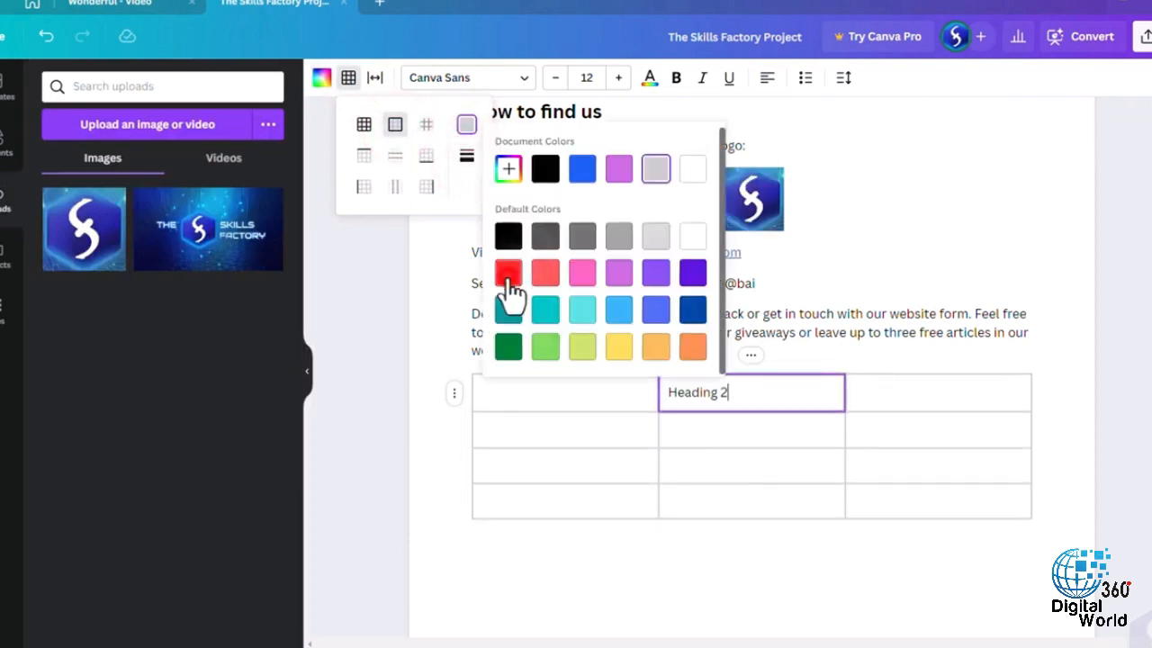
{"action": "left_click", "coordinate": [509, 277]}
- Try an extra table column after the Heading 2 column, and narrow the Heading 2 column to a width of 174
{"action": "left_click", "coordinate": [918, 401]}
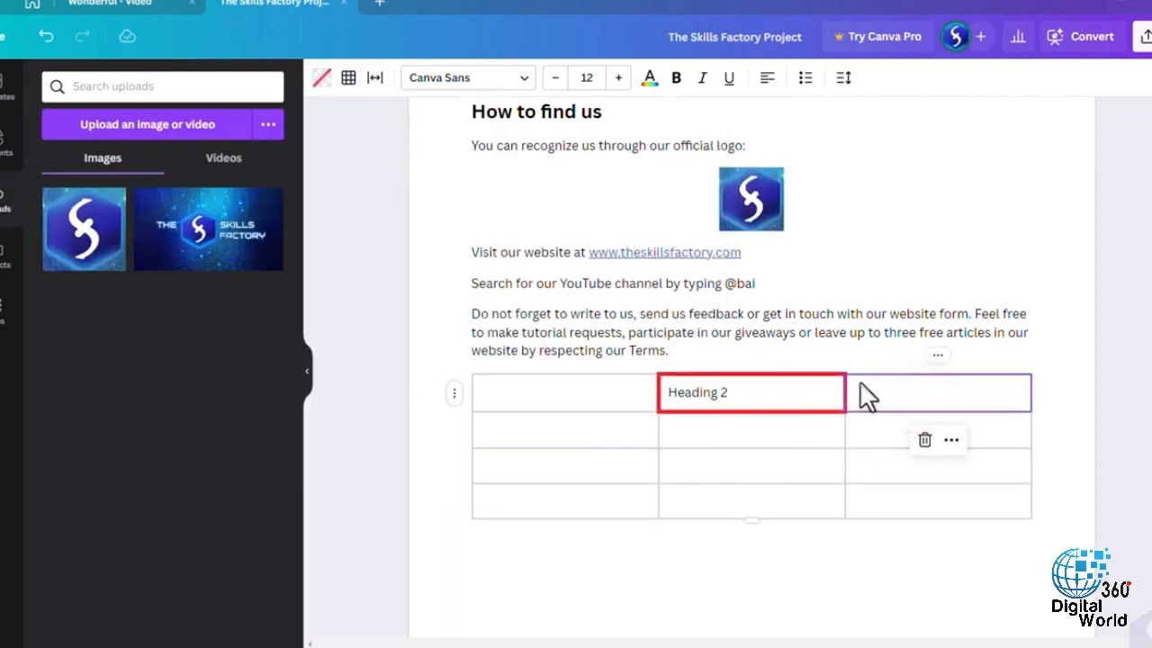
{"action": "left_click", "coordinate": [846, 357]}
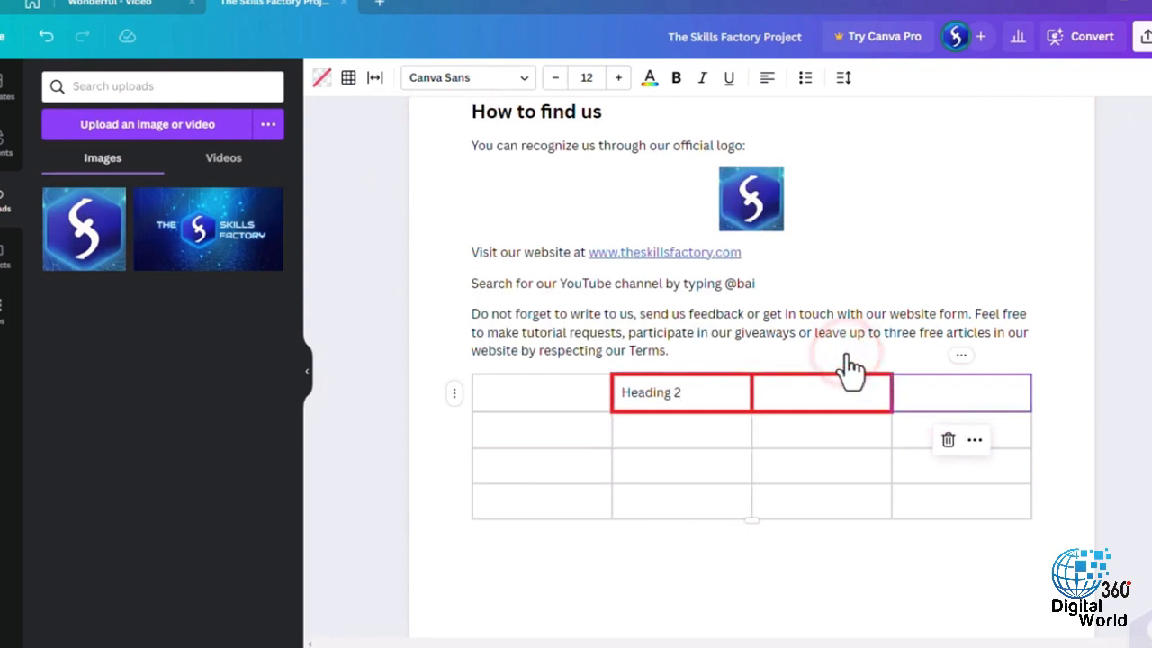
{"action": "left_click_drag", "start_coordinate": [843, 391], "coordinate": [794, 394]}
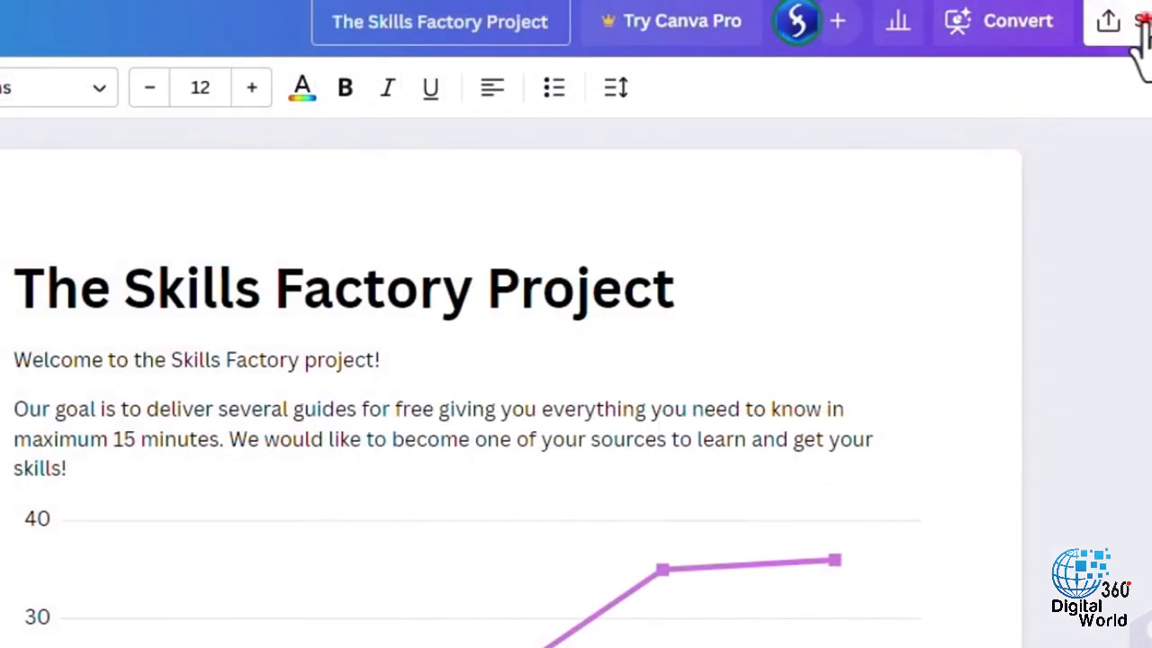
- Review the document's link access choices and its download settings for file type and page size
{"action": "left_click", "coordinate": [1134, 29]}
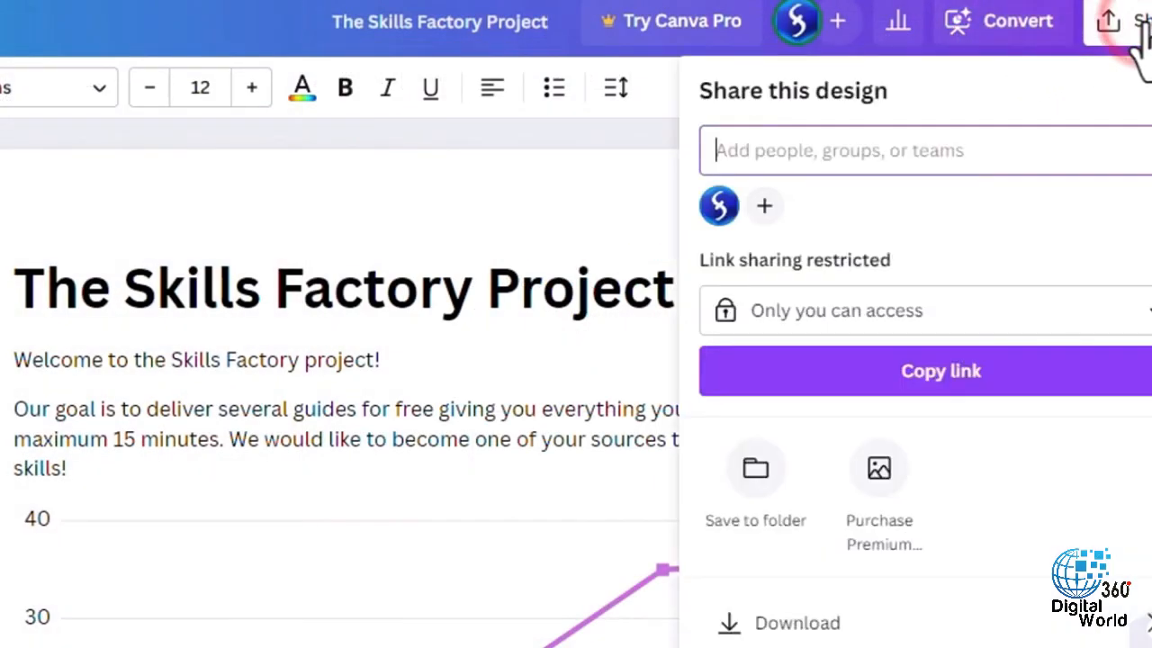
{"action": "left_click", "coordinate": [846, 311]}
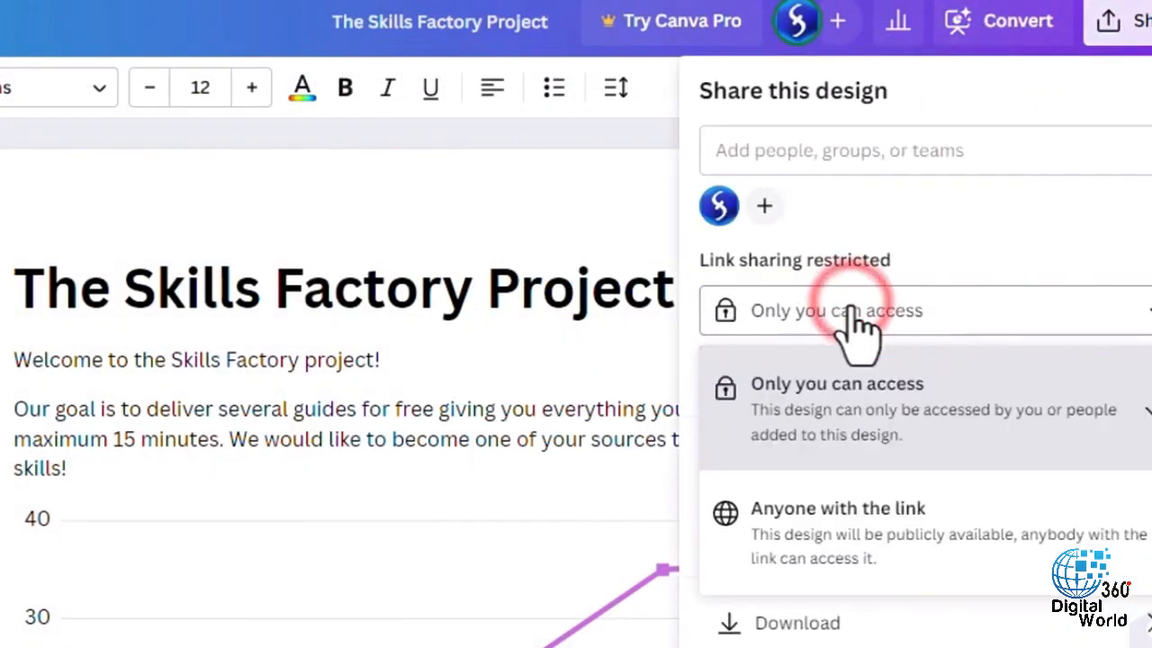
{"action": "left_click", "coordinate": [853, 309]}
{"action": "left_click", "coordinate": [821, 623]}
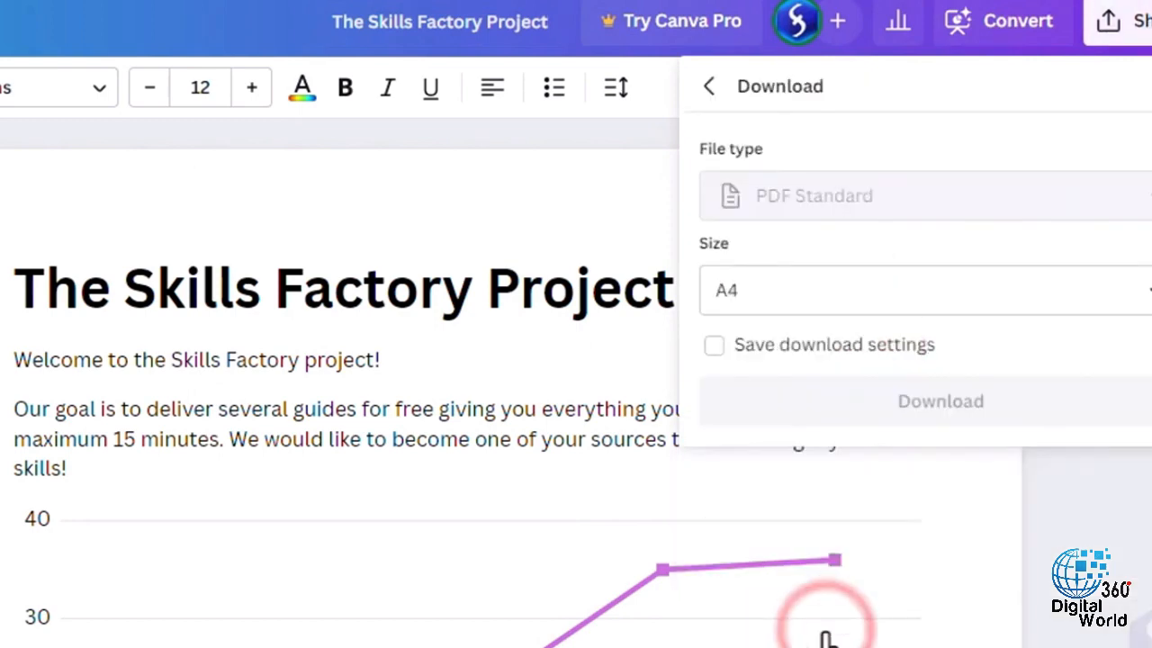
{"action": "left_click", "coordinate": [959, 288]}
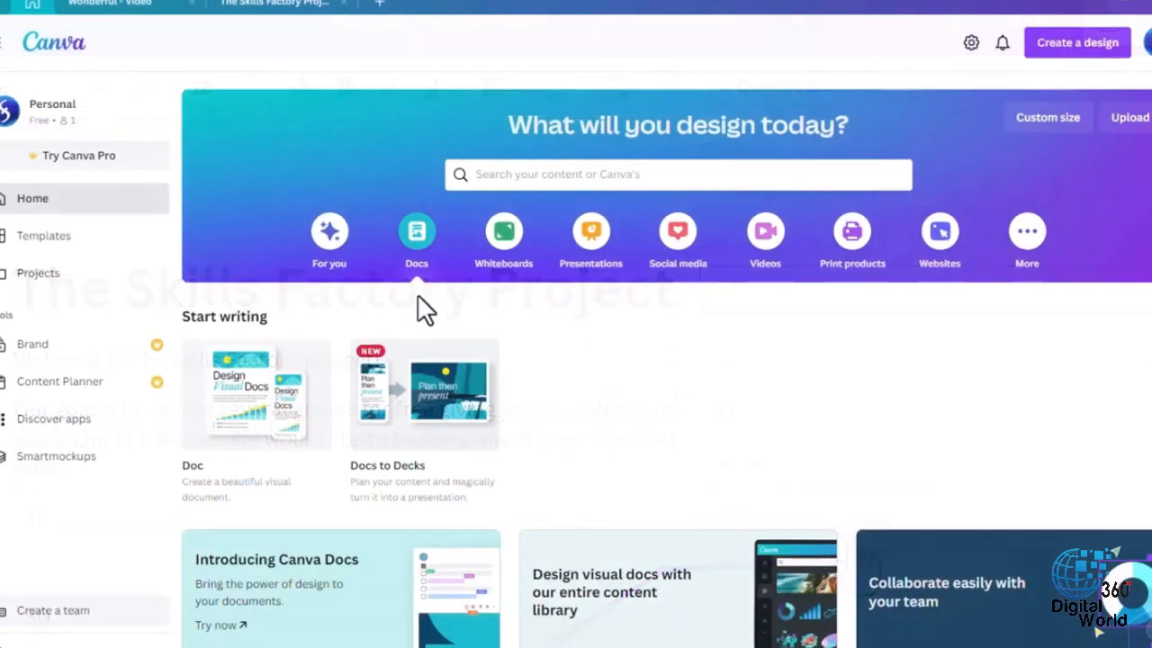
- Browse the recent items, folders and designs among the saved projects, and return to the home page
{"action": "left_click", "coordinate": [54, 274]}
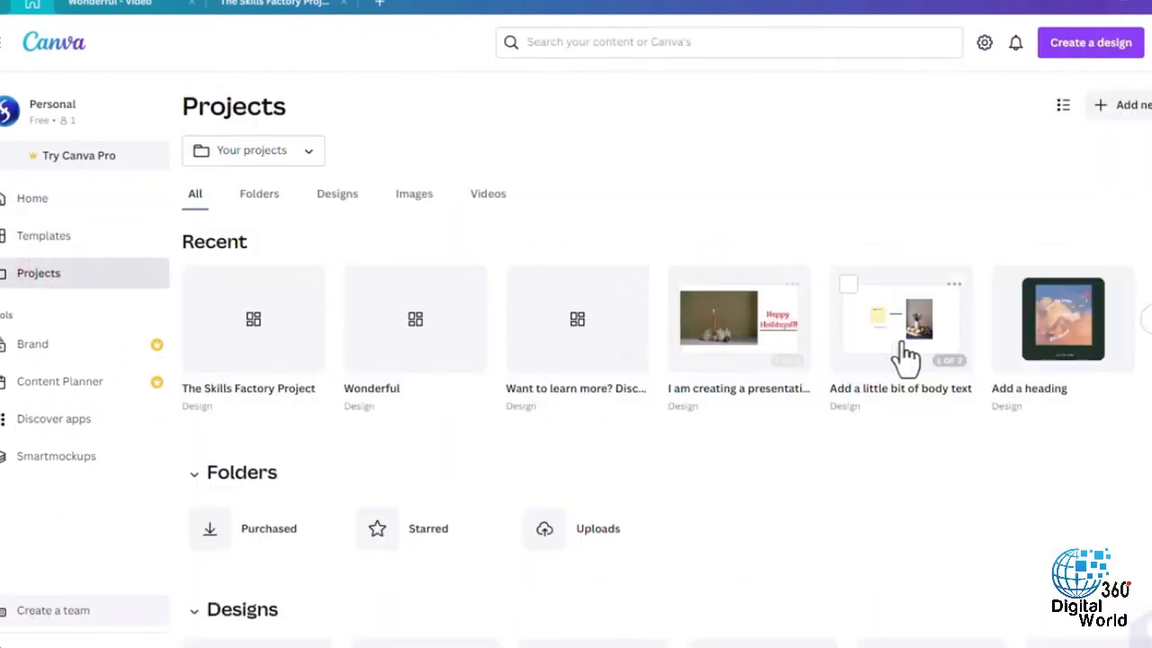
{"action": "scroll", "coordinate": [532, 352], "scroll_direction": "down", "scroll_amount": 4}
{"action": "scroll", "coordinate": [522, 347], "scroll_direction": "down", "scroll_amount": 7}
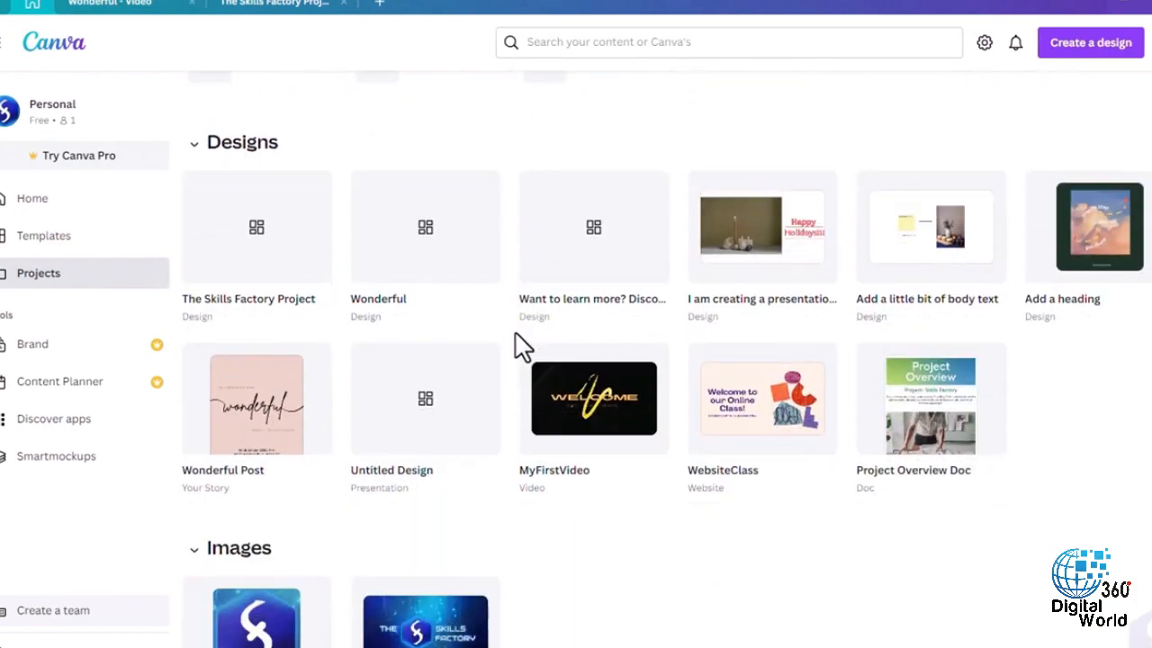
{"action": "scroll", "coordinate": [521, 346], "scroll_direction": "up", "scroll_amount": 4}
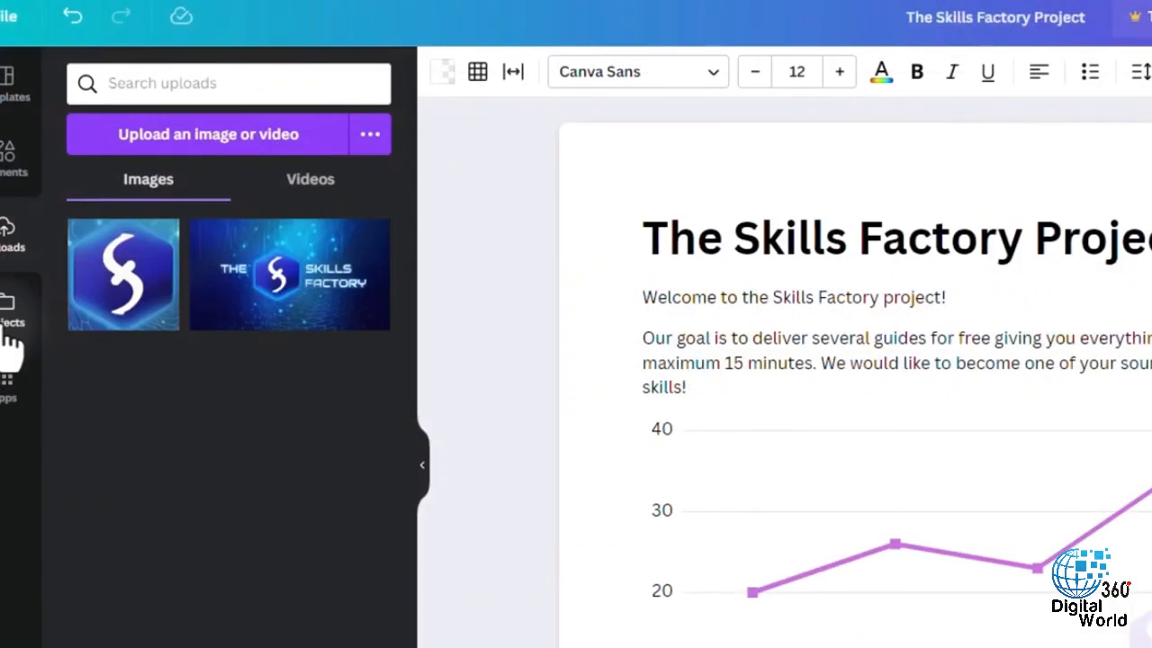
{"action": "left_click", "coordinate": [7, 310]}
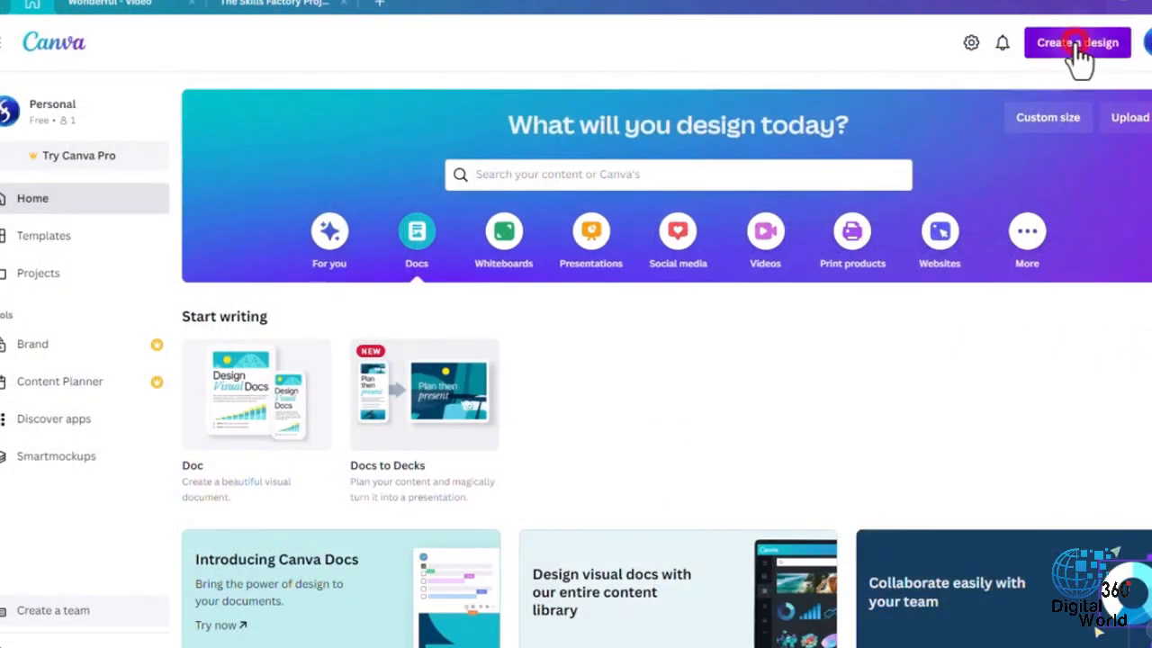
- Start a new design by opening the photo IMG_20220807_095850.jpg for editing
{"action": "left_click", "coordinate": [1076, 47]}
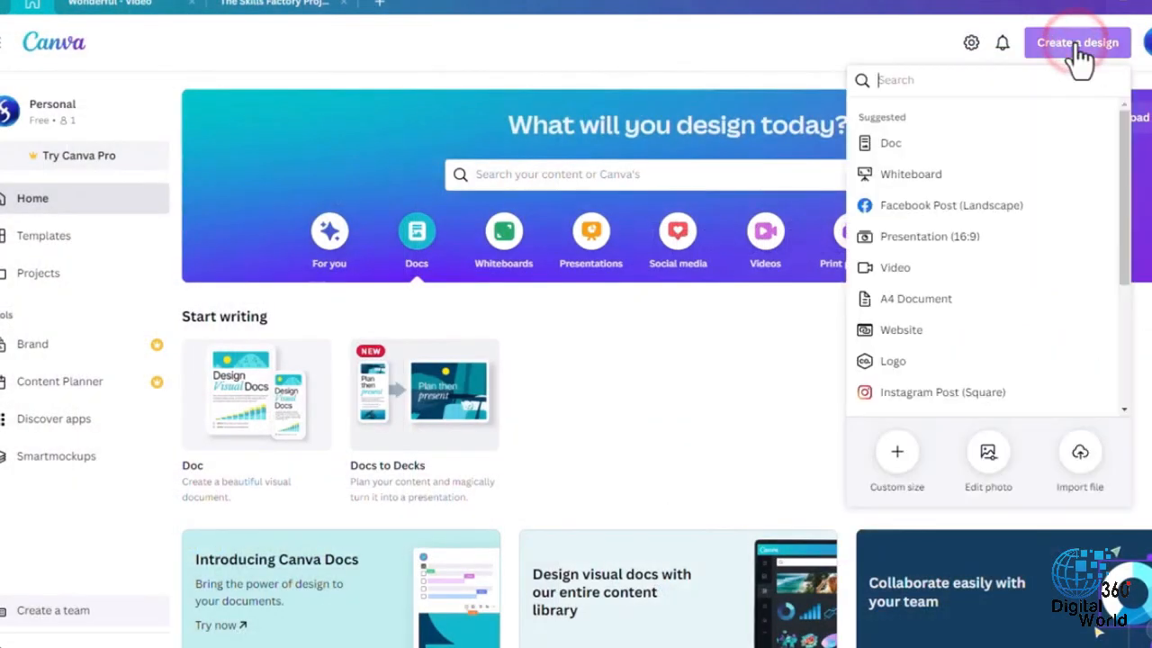
{"action": "left_click", "coordinate": [991, 463]}
{"action": "left_click", "coordinate": [220, 128]}
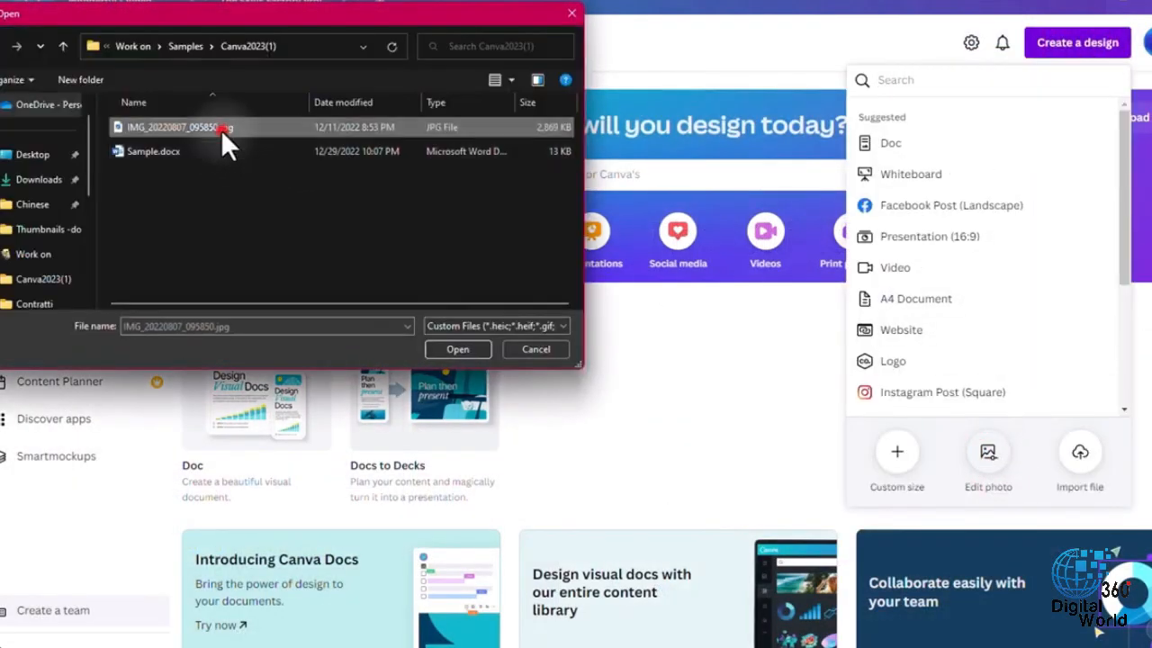
{"action": "left_click", "coordinate": [464, 350]}
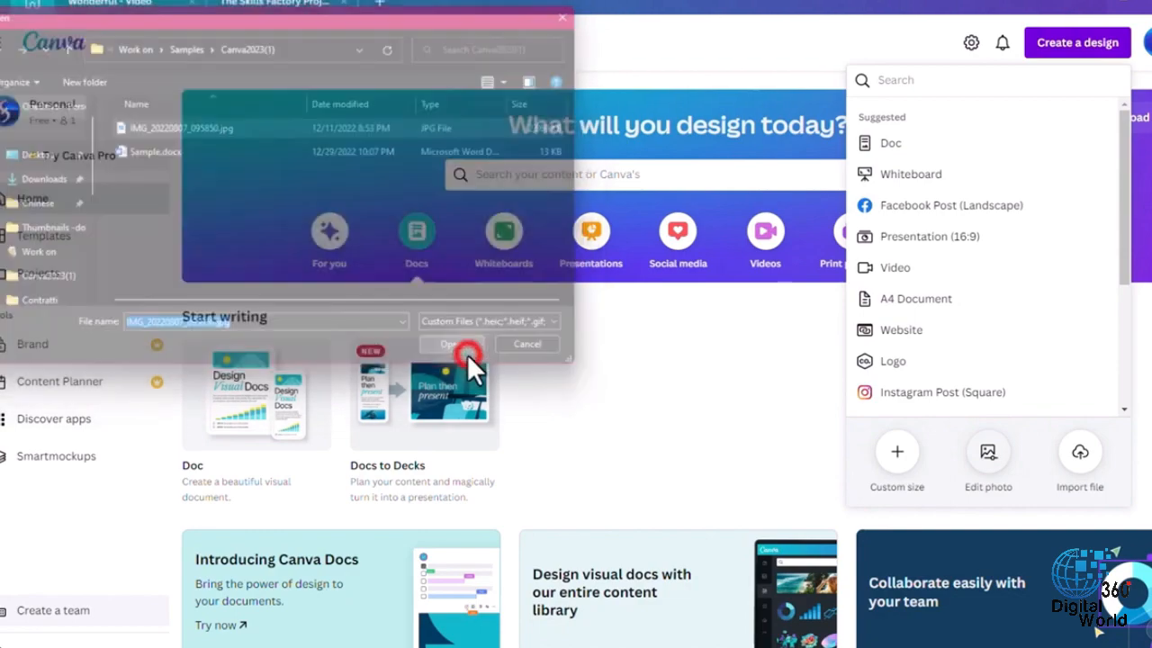
- Adjust the photo's white balance for a warmer look, and try a freeform crop from its upper-left corner
{"action": "left_click", "coordinate": [128, 108]}
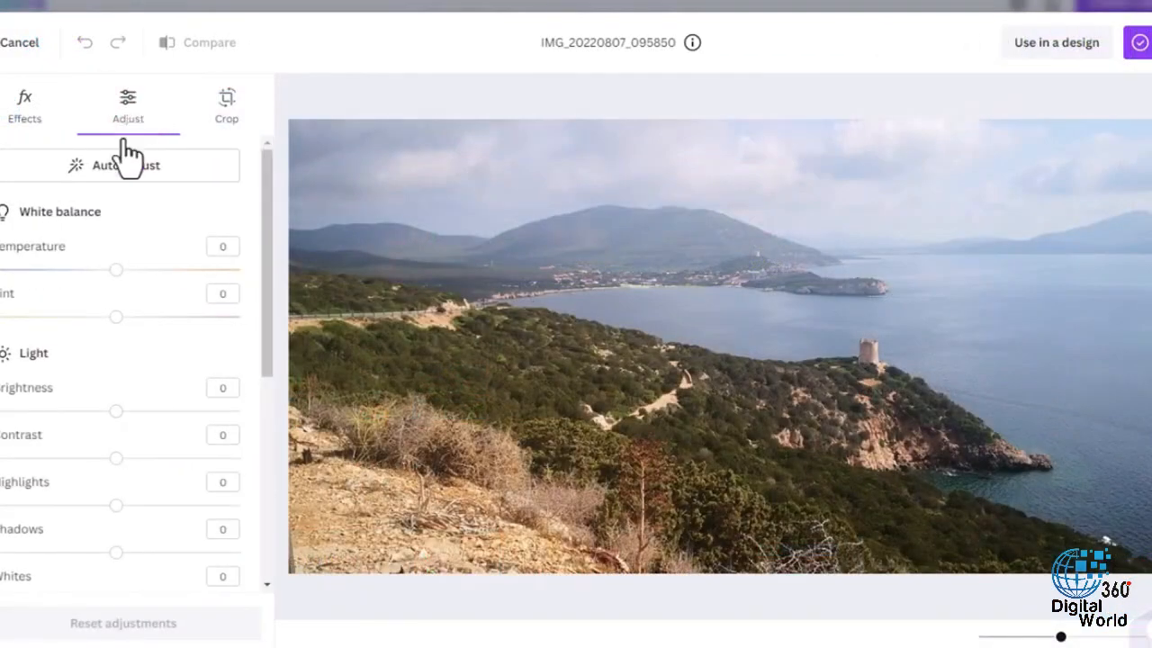
{"action": "left_click_drag", "start_coordinate": [115, 270], "coordinate": [101, 318]}
{"action": "left_click", "coordinate": [225, 101]}
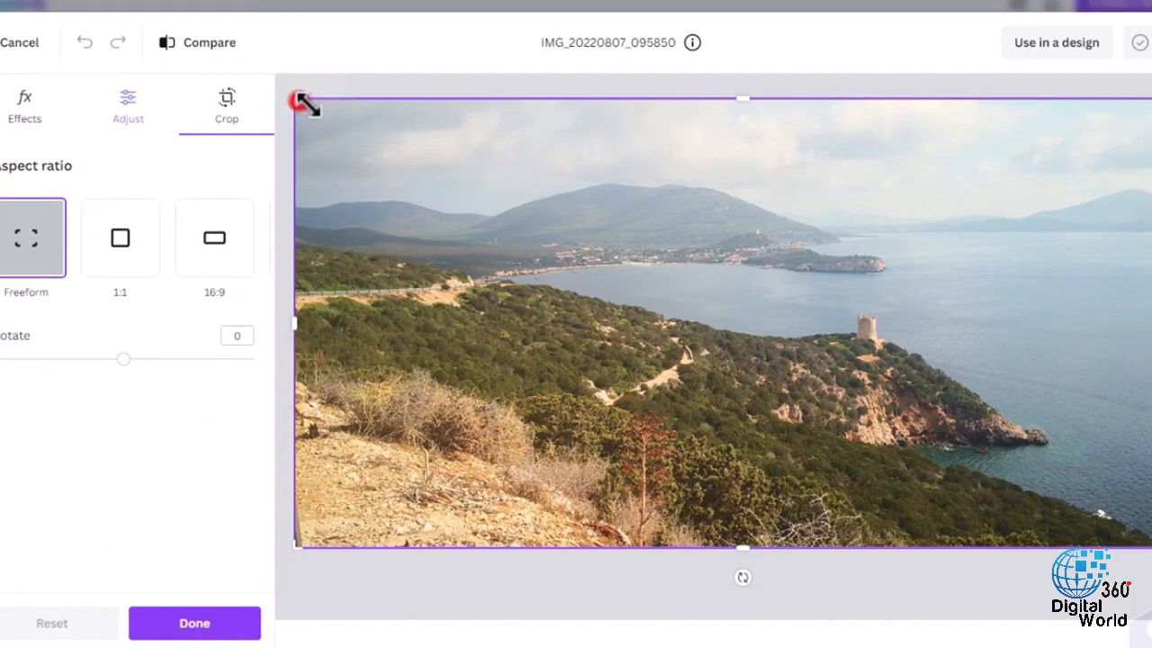
{"action": "left_click_drag", "start_coordinate": [299, 99], "coordinate": [442, 134]}
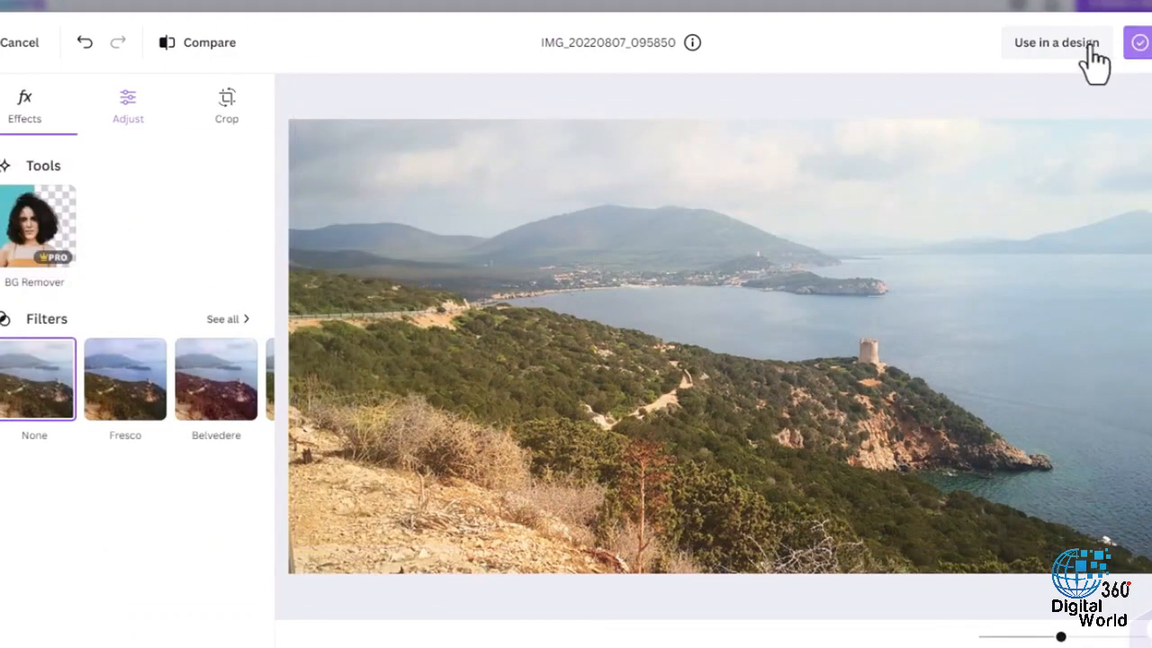
- Use the edited photo in a new design and add the red heading "Amazing!!!" to it
{"action": "left_click", "coordinate": [1053, 41]}
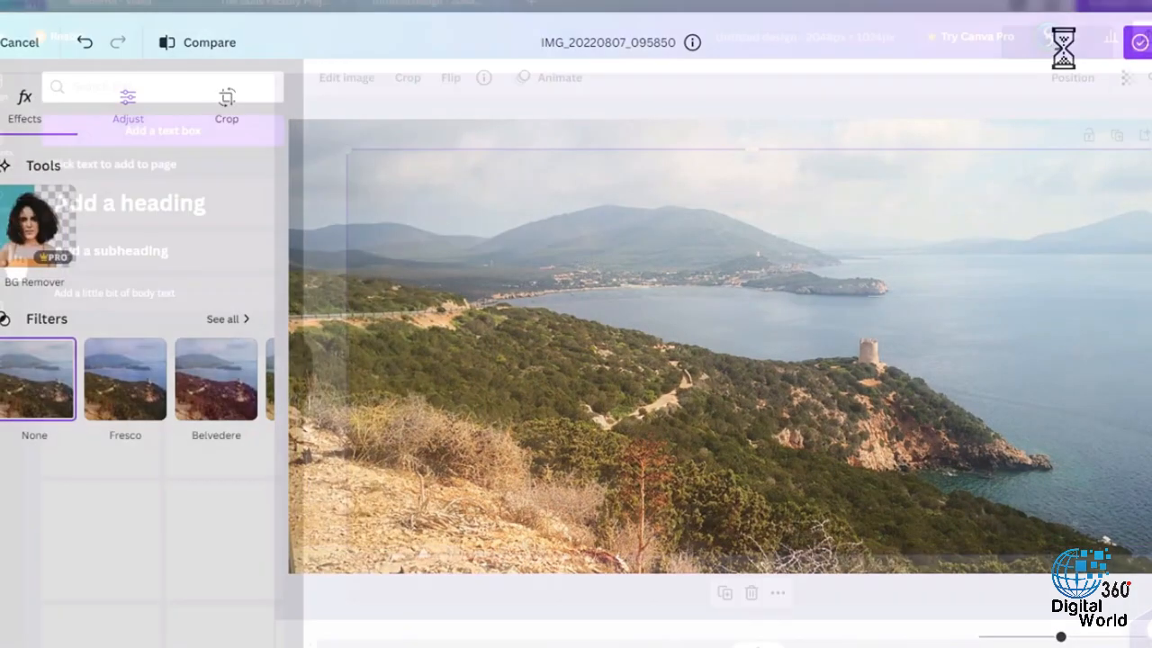
{"action": "left_click", "coordinate": [146, 202]}
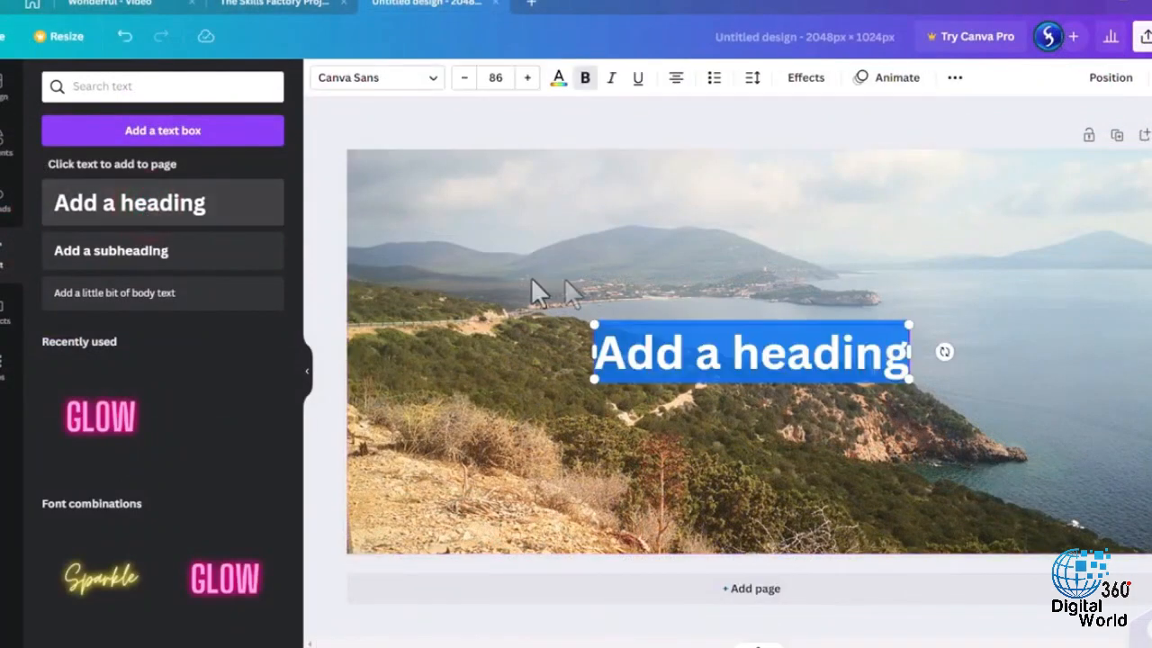
{"action": "type", "text": "Amazing!!!"}
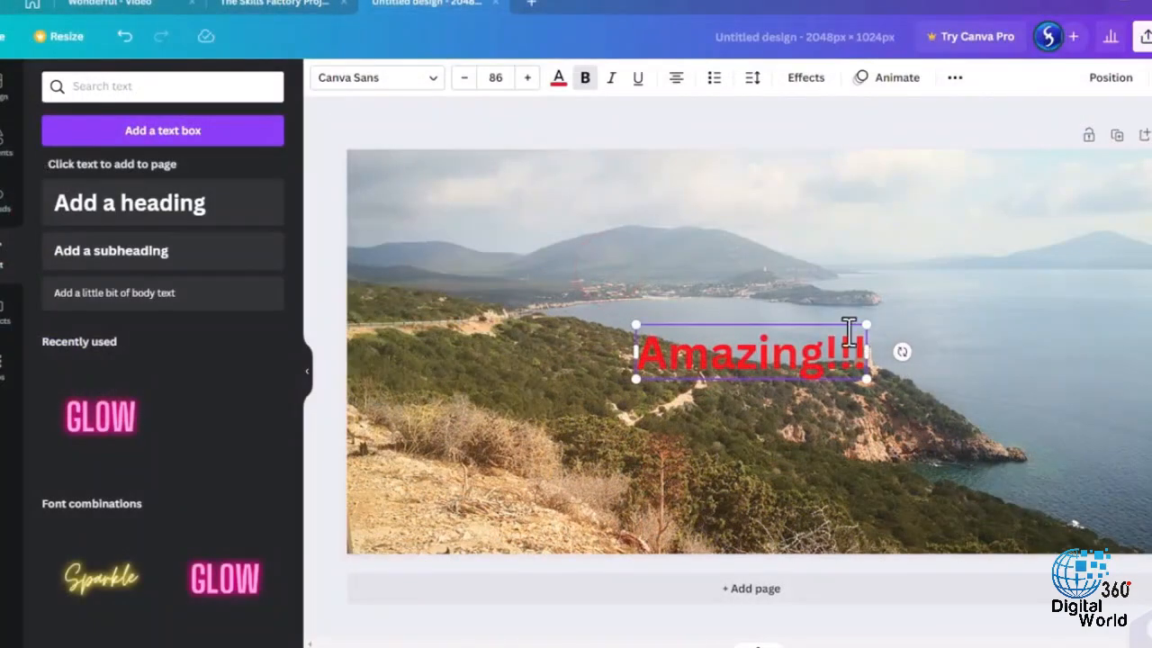
- Move the Amazing!!! heading up over the sky, and try the Lift, Splice and Echo text effects on it
{"action": "left_click_drag", "start_coordinate": [831, 321], "coordinate": [1019, 181]}
{"action": "left_click", "coordinate": [810, 79]}
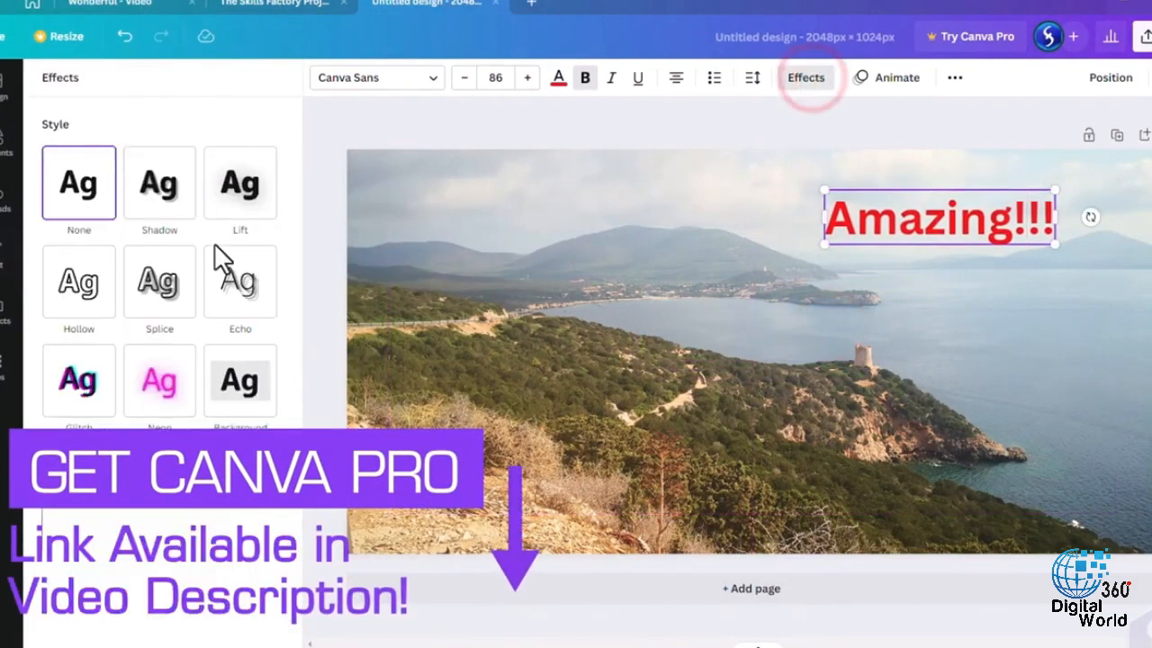
{"action": "left_click", "coordinate": [220, 190]}
{"action": "left_click", "coordinate": [162, 337]}
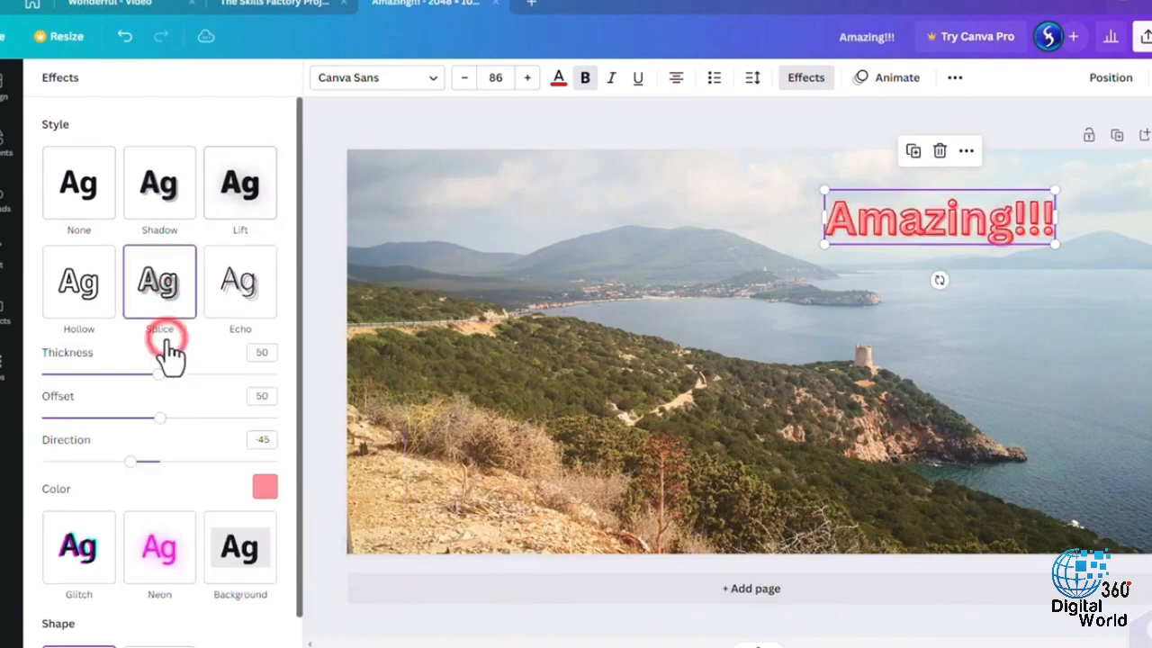
{"action": "left_click", "coordinate": [243, 292]}
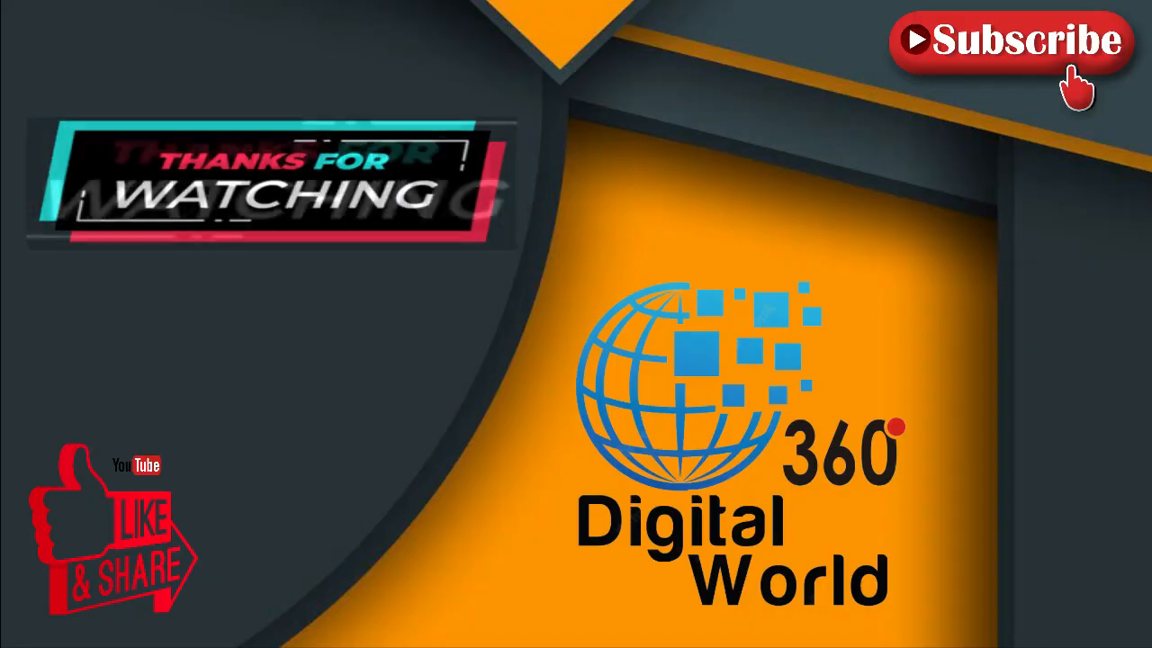